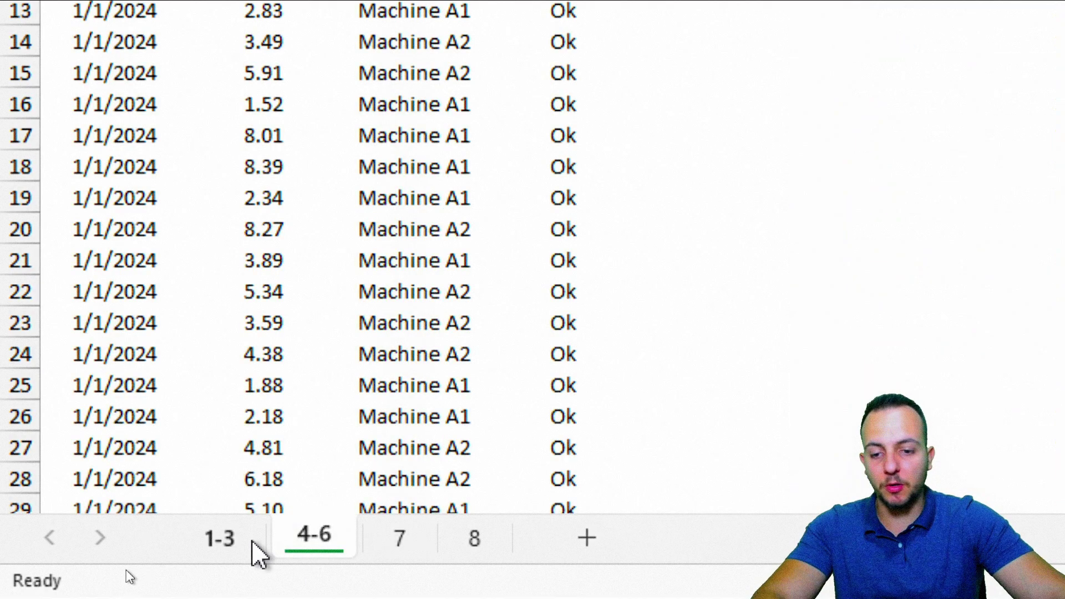
- Open the 1-3 sheet and look over the answer cells G4, G7 and G10 below its three questions
{"action": "left_click", "coordinate": [247, 550]}
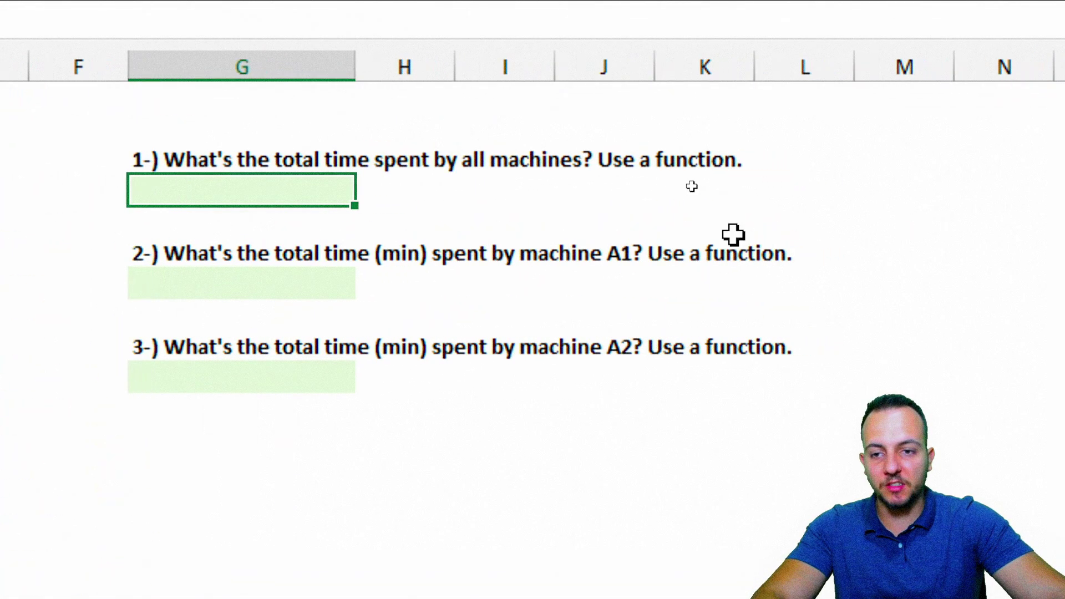
{"action": "left_click", "coordinate": [234, 283]}
{"action": "left_click", "coordinate": [213, 371]}
{"action": "left_click", "coordinate": [269, 193]}
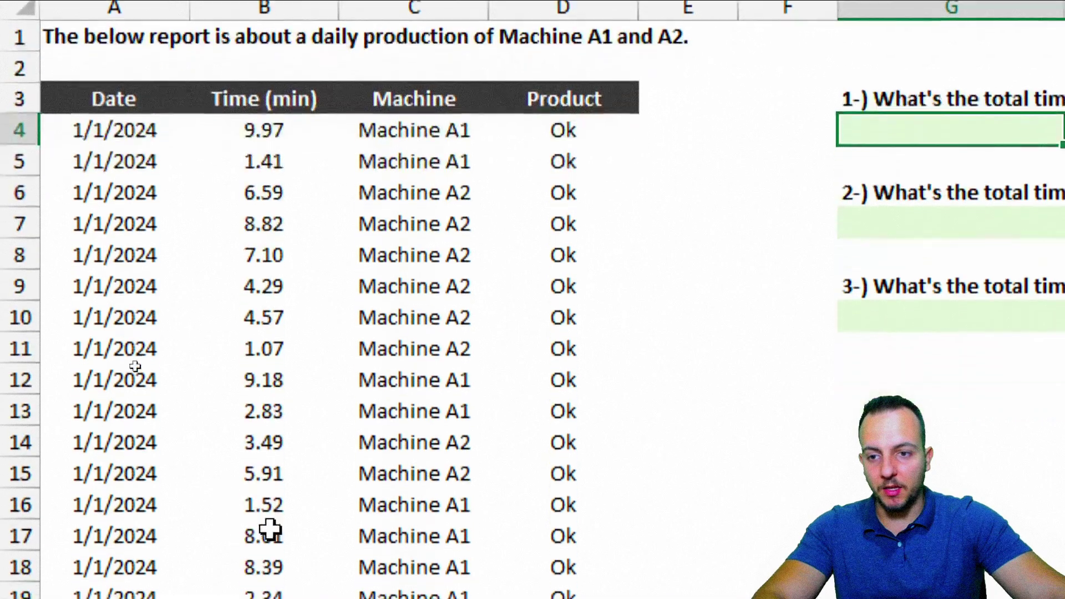
- Examine the Date, Time (min), Machine and Product columns of the daily production report
{"action": "scroll", "coordinate": [270, 422], "scroll_direction": "down", "scroll_amount": 7}
{"action": "scroll", "coordinate": [205, 375], "scroll_direction": "up", "scroll_amount": 7}
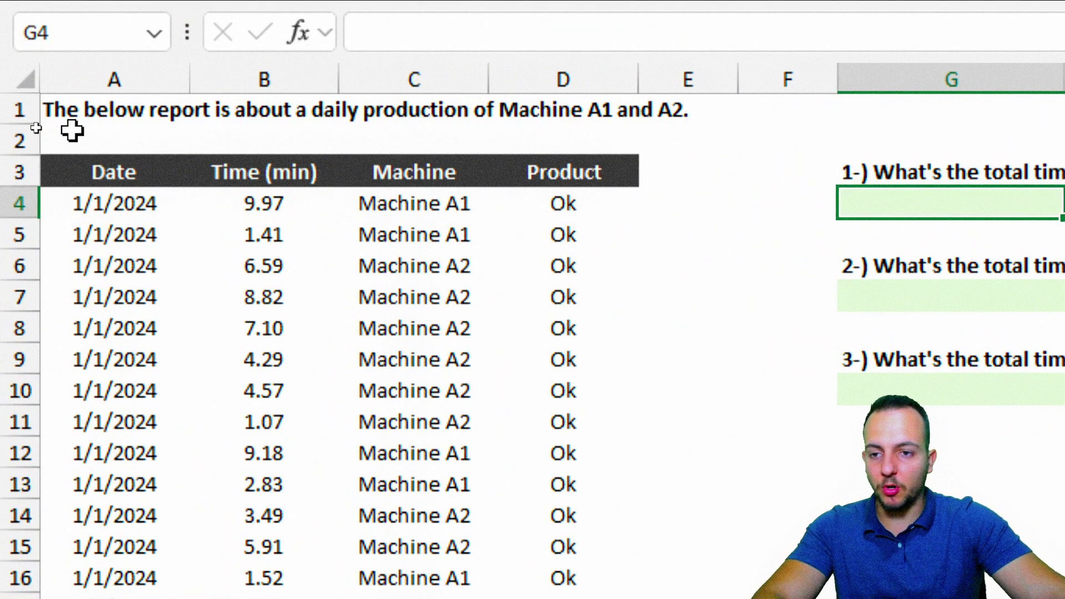
{"action": "left_click", "coordinate": [129, 67]}
{"action": "left_click", "coordinate": [269, 71]}
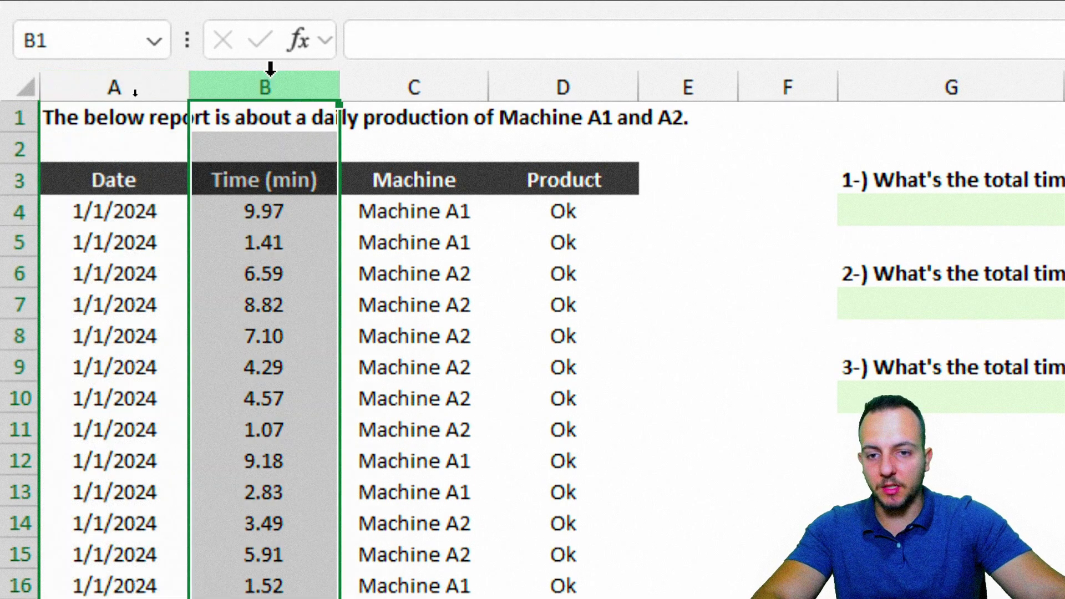
{"action": "left_click", "coordinate": [453, 87]}
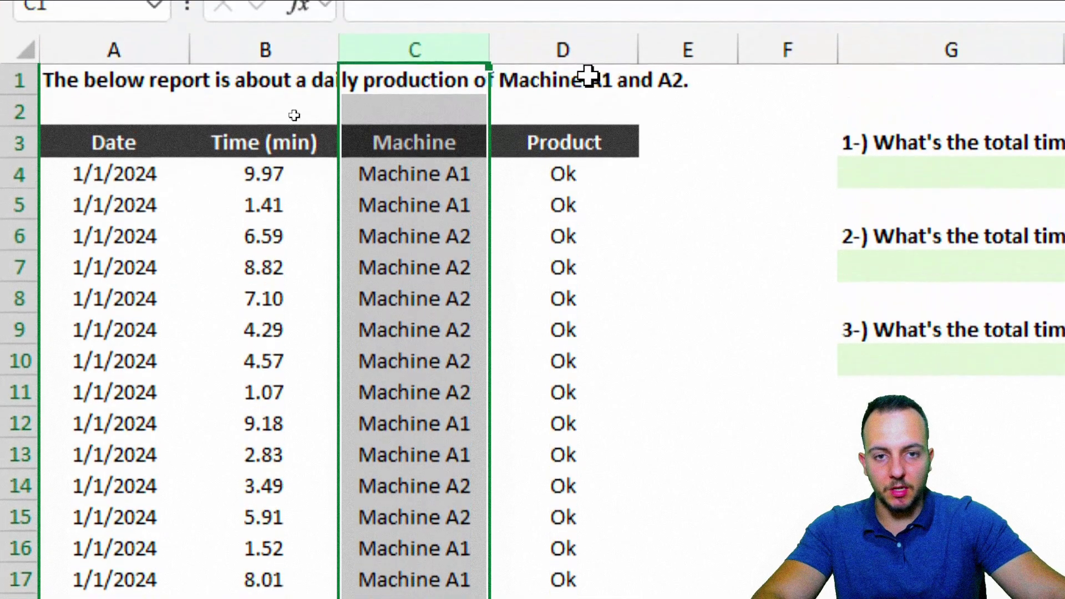
{"action": "left_click", "coordinate": [588, 67]}
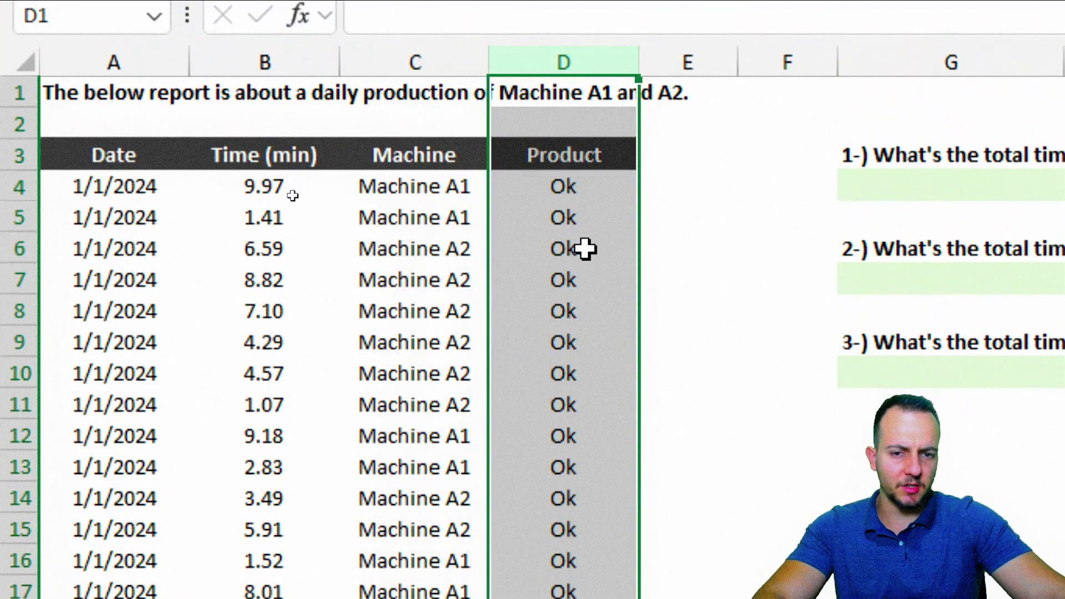
{"action": "scroll", "coordinate": [565, 259], "scroll_direction": "down", "scroll_amount": 20}
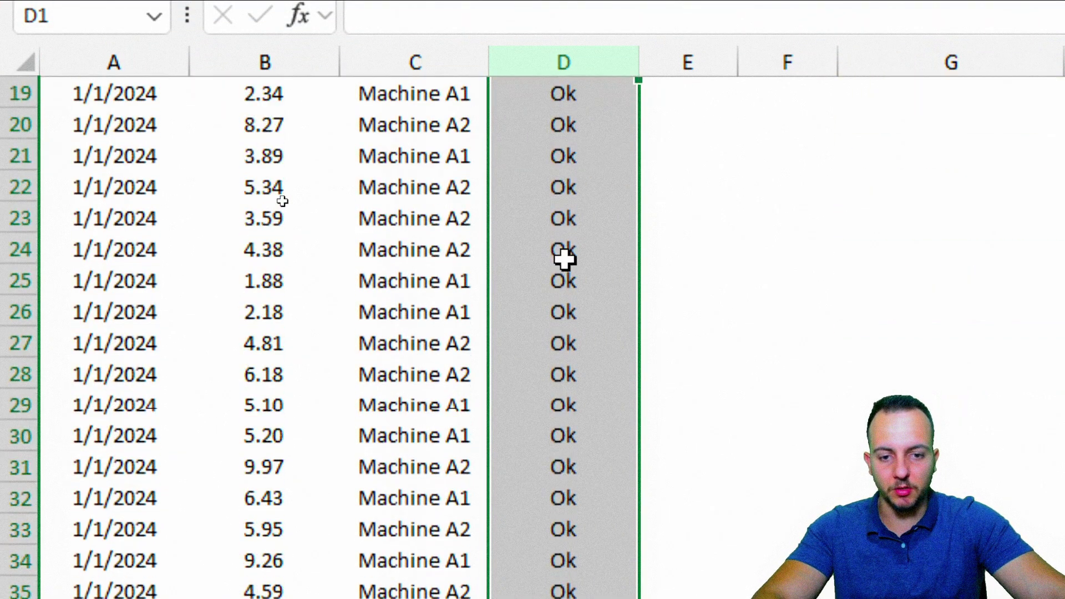
{"action": "scroll", "coordinate": [565, 259], "scroll_direction": "up", "scroll_amount": 20}
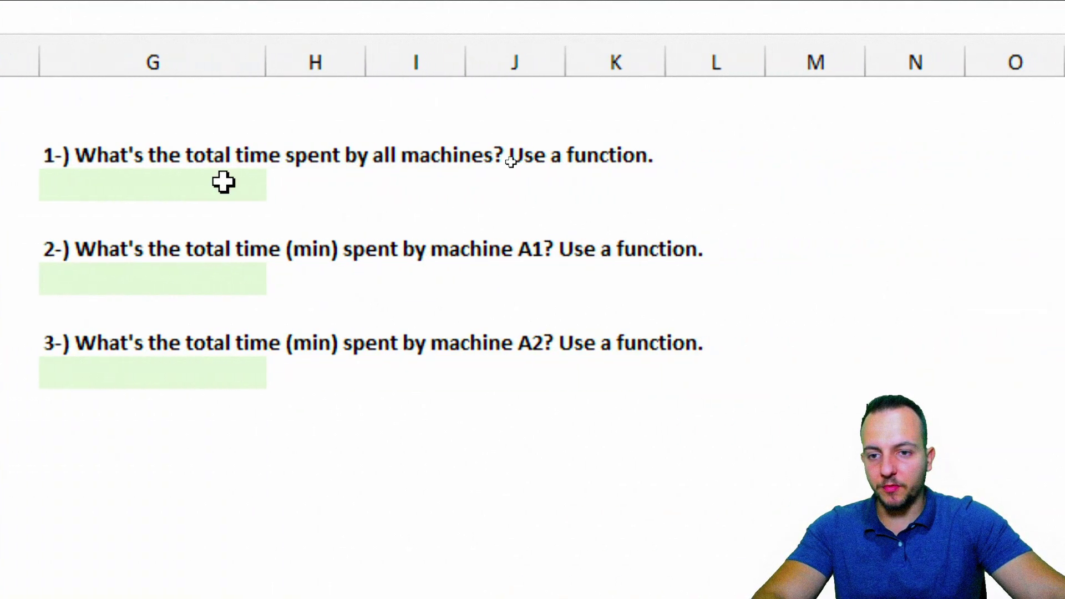
{"action": "left_click", "coordinate": [223, 182]}
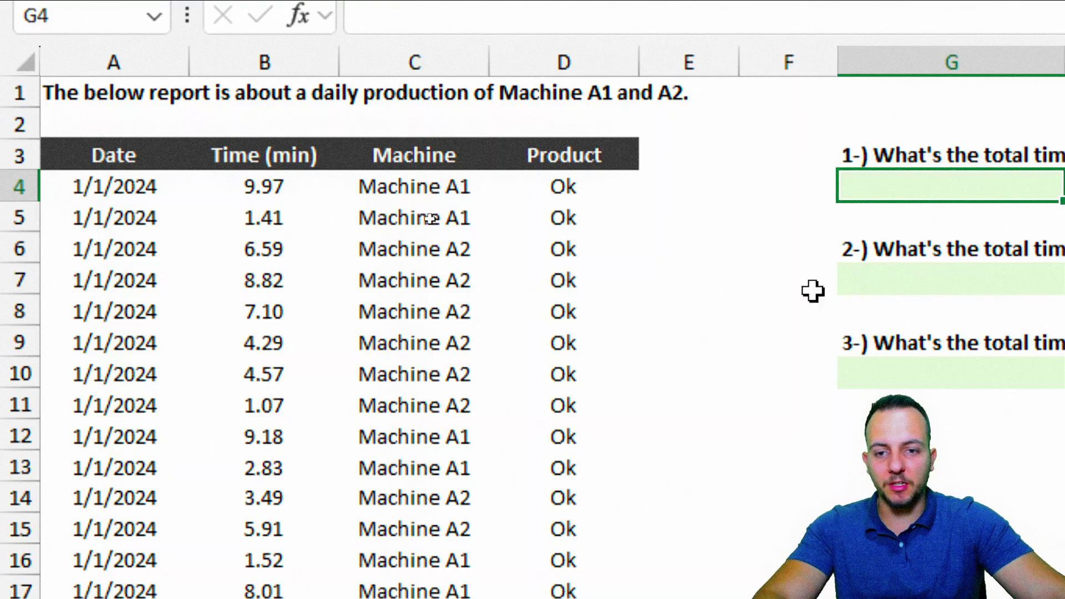
{"action": "mouse_move", "coordinate": [626, 129]}
{"action": "left_mouse_down"}
{"action": "mouse_move", "coordinate": [656, 155]}
{"action": "mouse_move", "coordinate": [731, 184]}
{"action": "mouse_move", "coordinate": [828, 157]}
{"action": "left_mouse_up"}
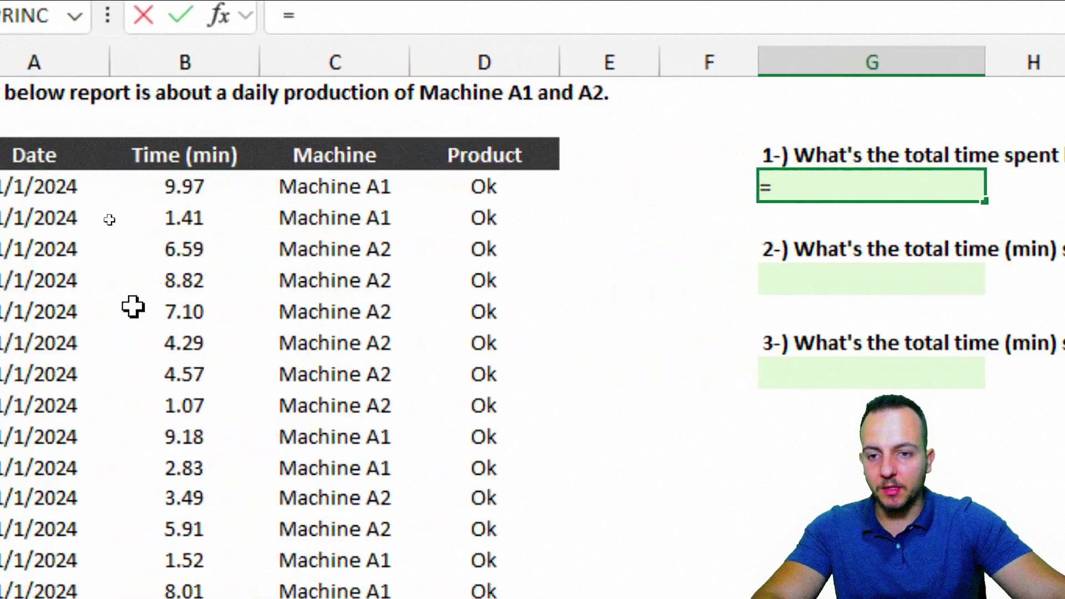
{"action": "left_click", "coordinate": [201, 187]}
{"action": "type", "text": "+"}
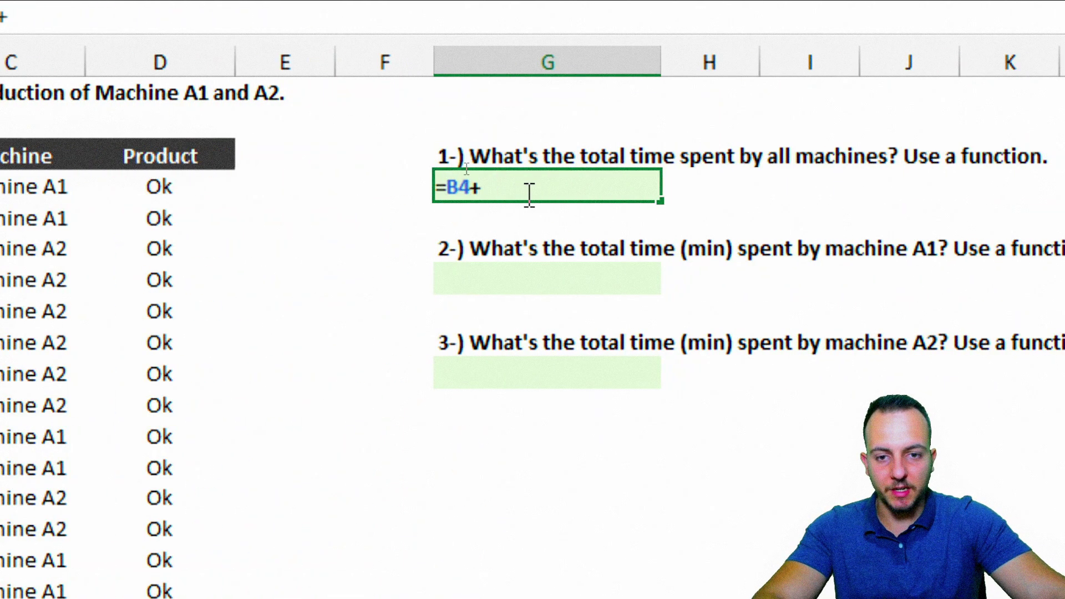
{"action": "left_click", "coordinate": [0, 219]}
{"action": "type", "text": "+"}
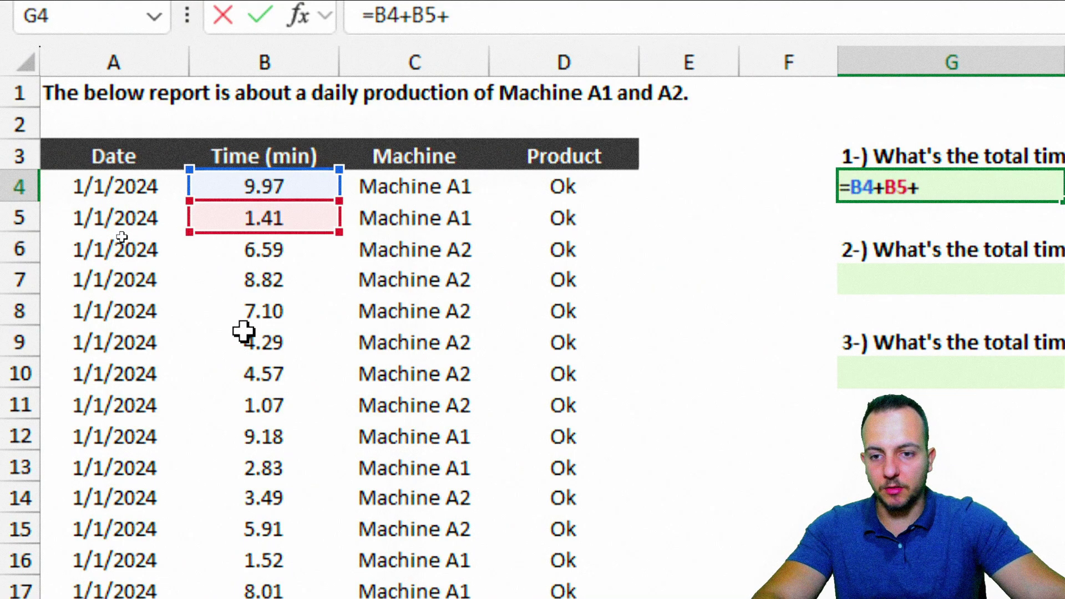
{"action": "left_click", "coordinate": [307, 244]}
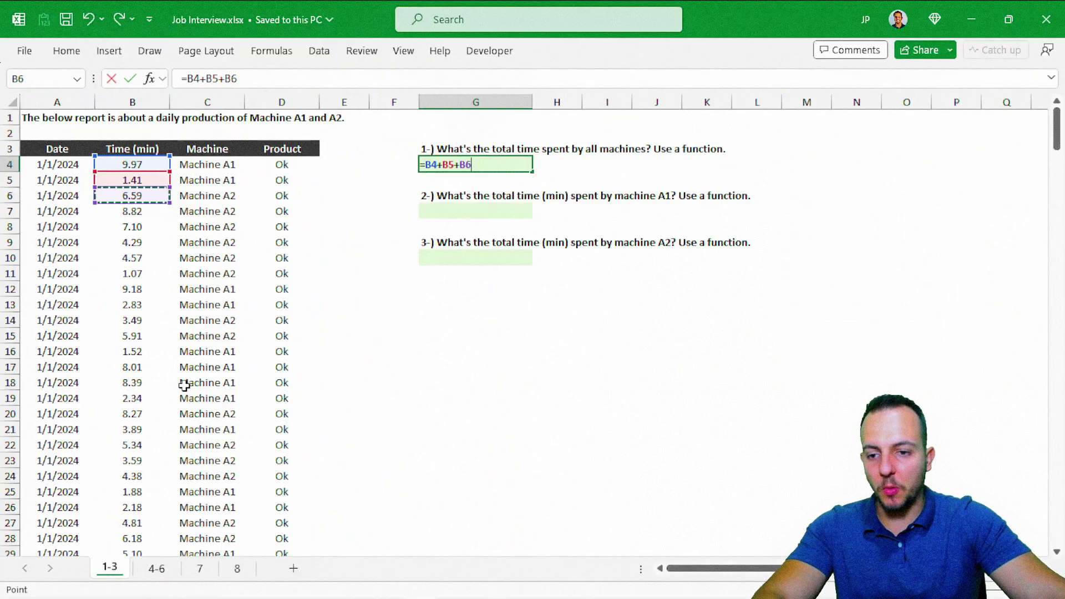
{"action": "scroll", "coordinate": [184, 385], "scroll_direction": "down", "scroll_amount": 20}
{"action": "scroll", "coordinate": [223, 358], "scroll_direction": "up", "scroll_amount": 20}
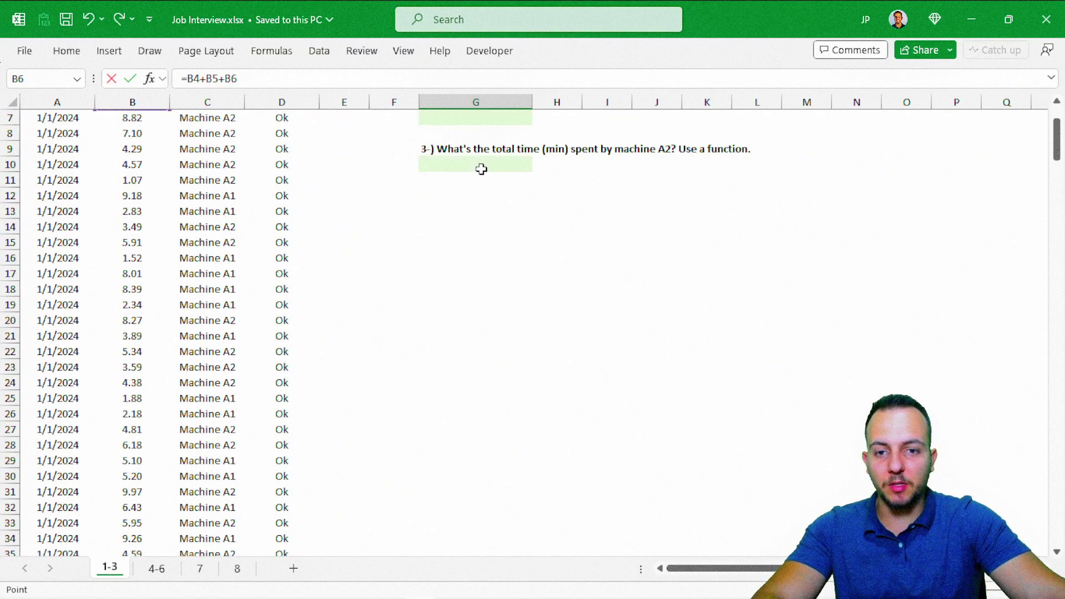
{"action": "scroll", "coordinate": [481, 169], "scroll_direction": "up", "scroll_amount": 2}
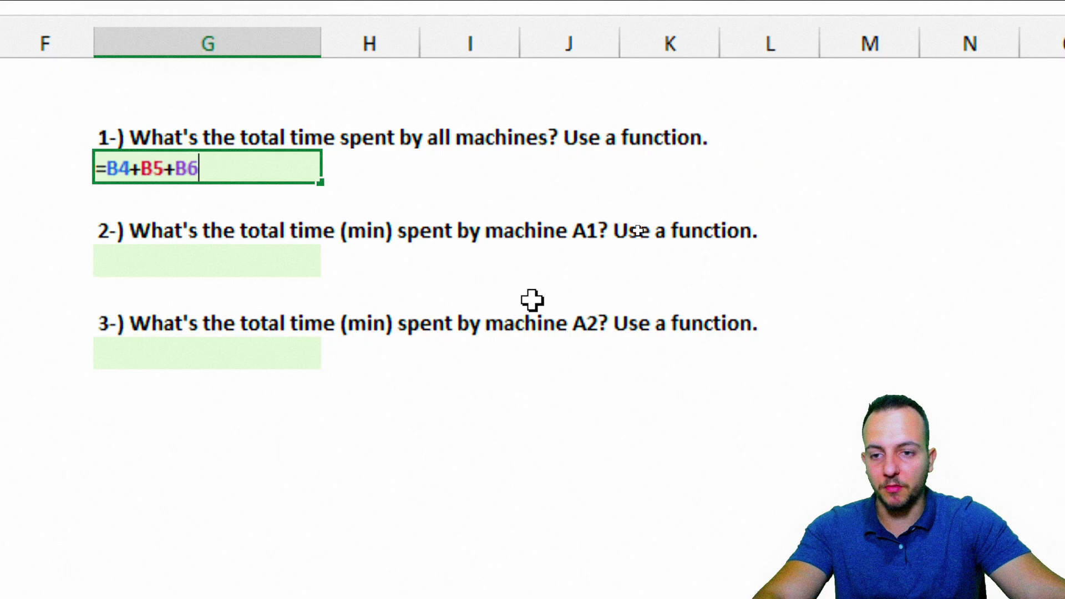
{"action": "key", "text": "Escape"}
- Calculate the total time spent by all machines in G4 with =SUM(B:B)
{"action": "scroll", "coordinate": [145, 240], "scroll_direction": "left", "scroll_amount": 2}
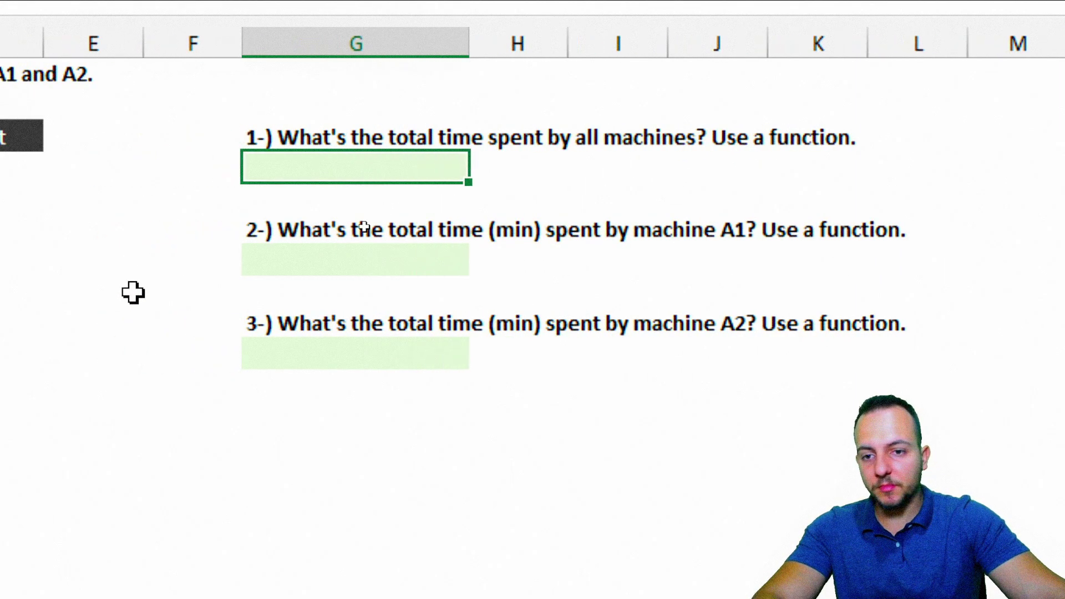
{"action": "type", "text": "="}
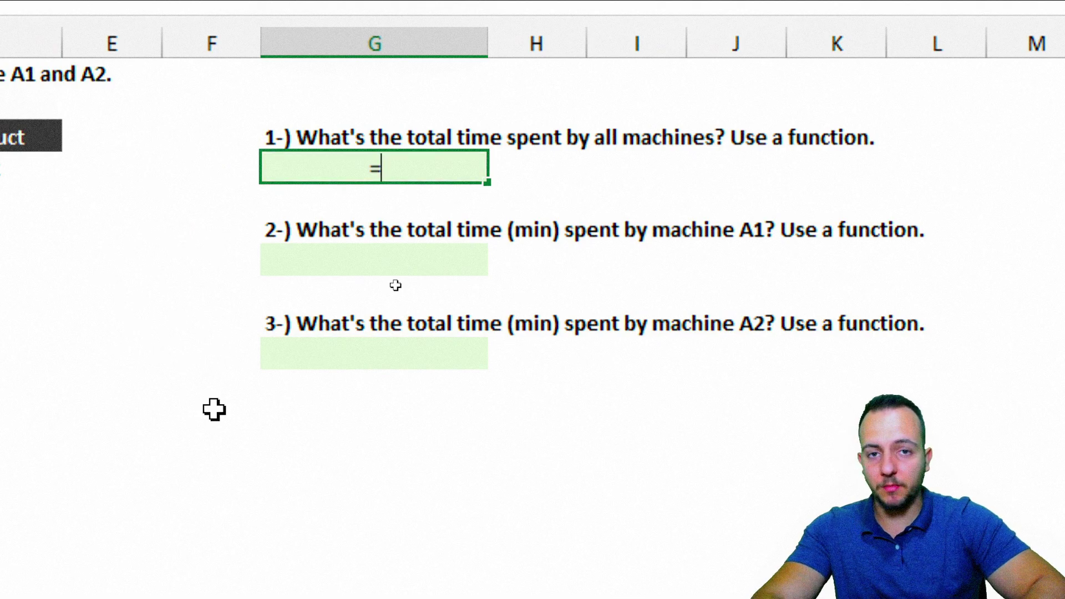
{"action": "type", "text": "sum"}
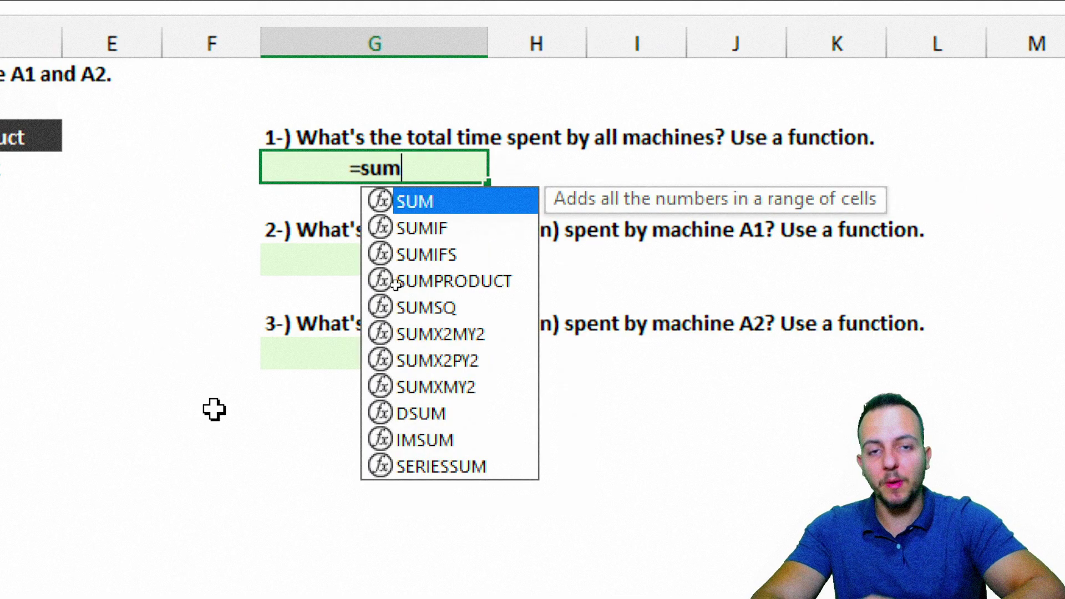
{"action": "double_click", "coordinate": [426, 204]}
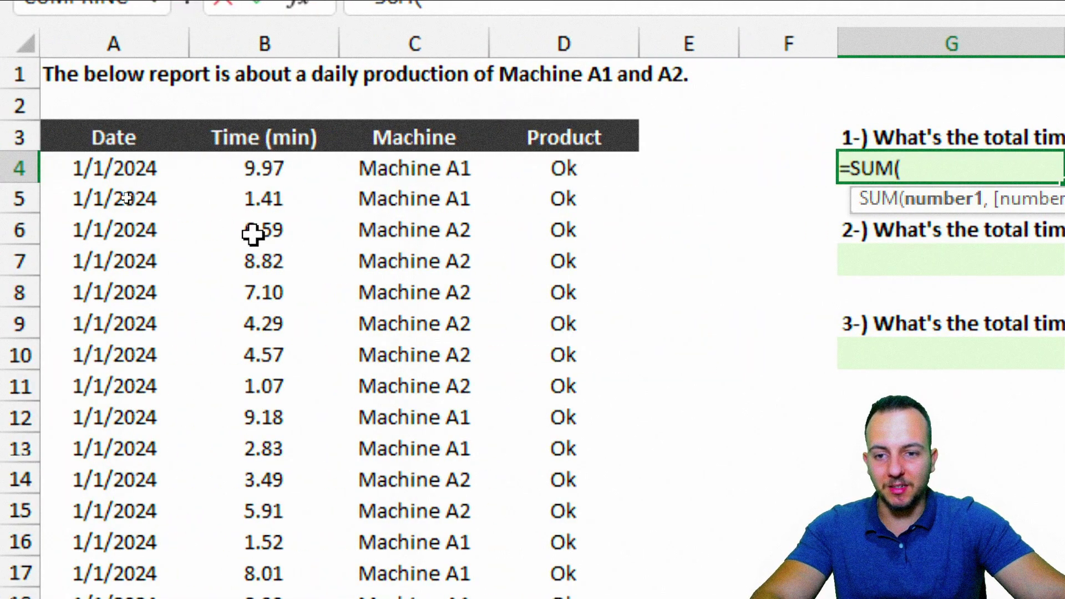
{"action": "left_click_drag", "start_coordinate": [261, 206], "coordinate": [260, 389]}
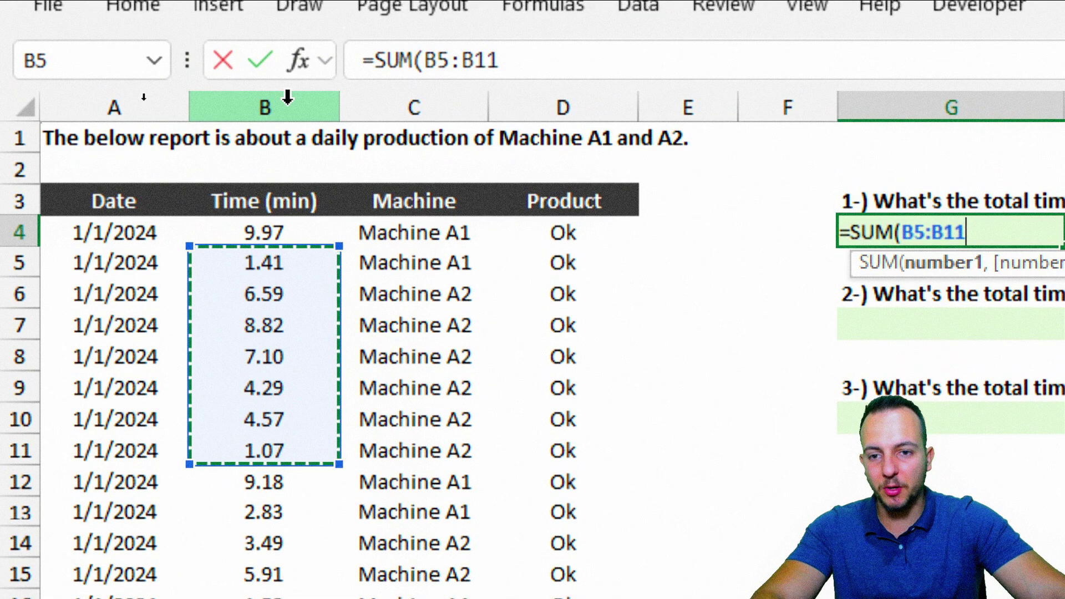
{"action": "left_click", "coordinate": [267, 103]}
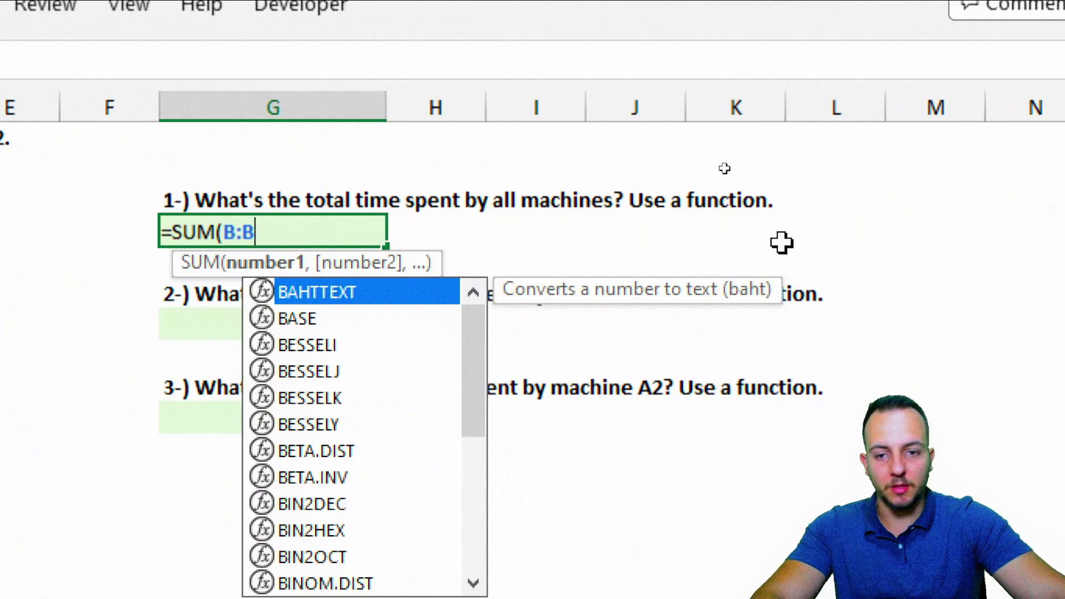
{"action": "type", "text": ")"}
{"action": "key", "text": "Return"}
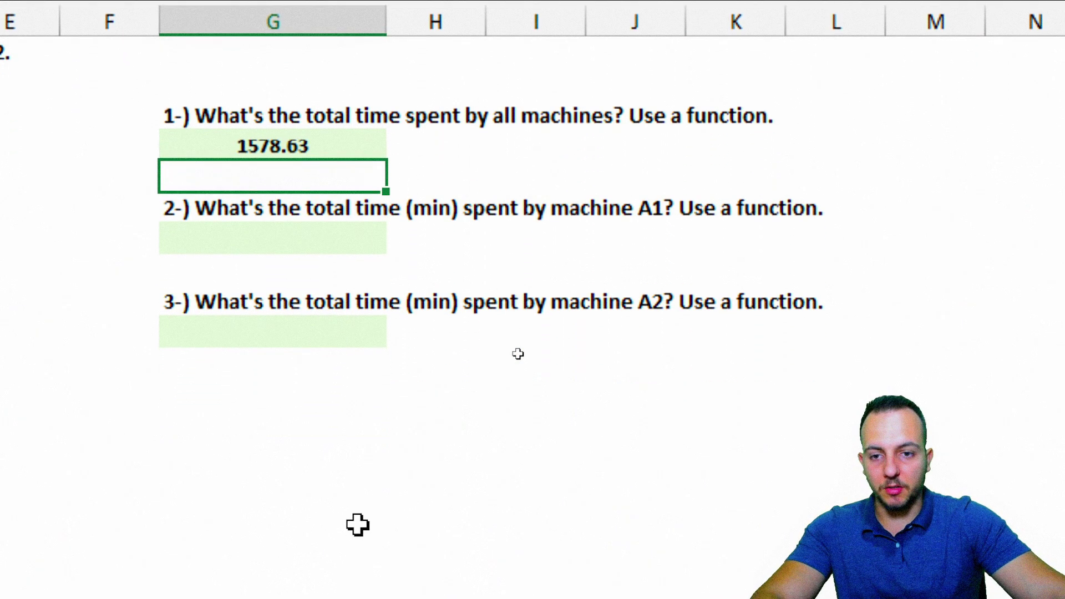
{"action": "left_click", "coordinate": [309, 230]}
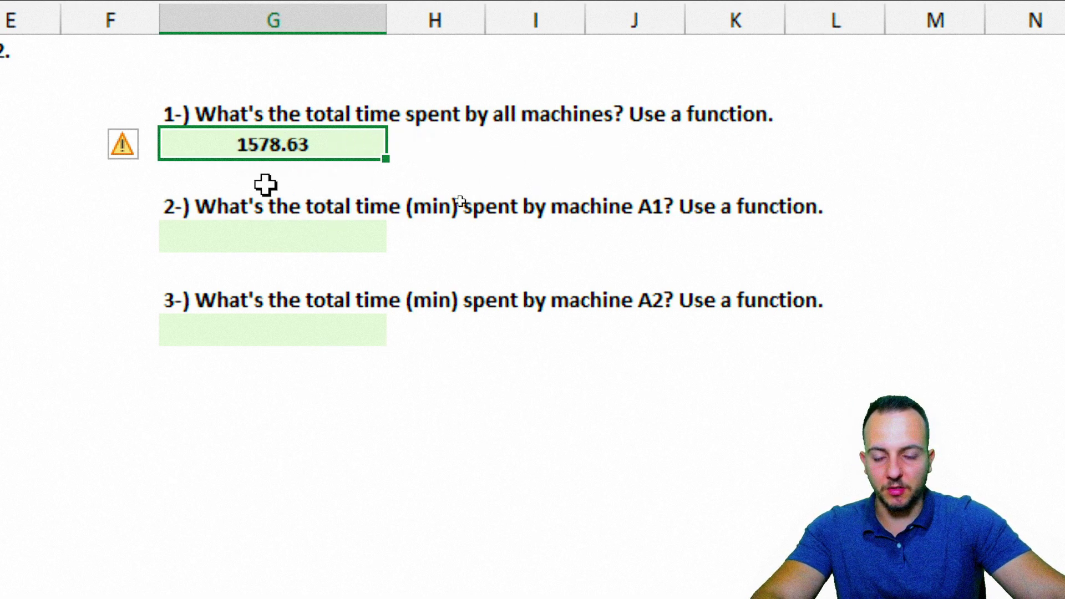
- Start a SUMIF formula in G7 for the total time spent by machine A1
{"action": "left_click", "coordinate": [258, 247]}
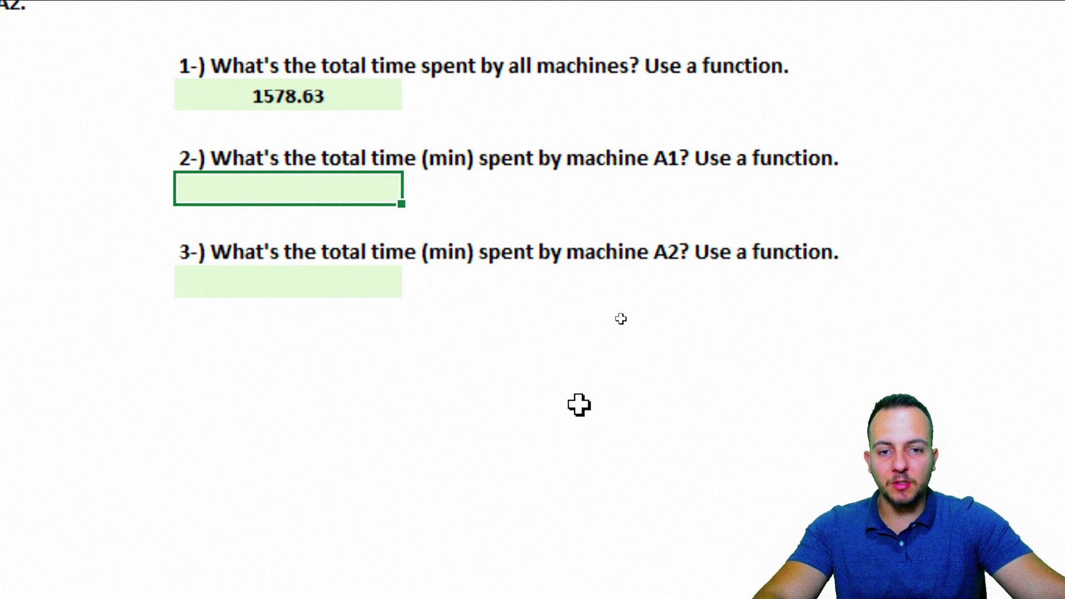
{"action": "left_click", "coordinate": [635, 405]}
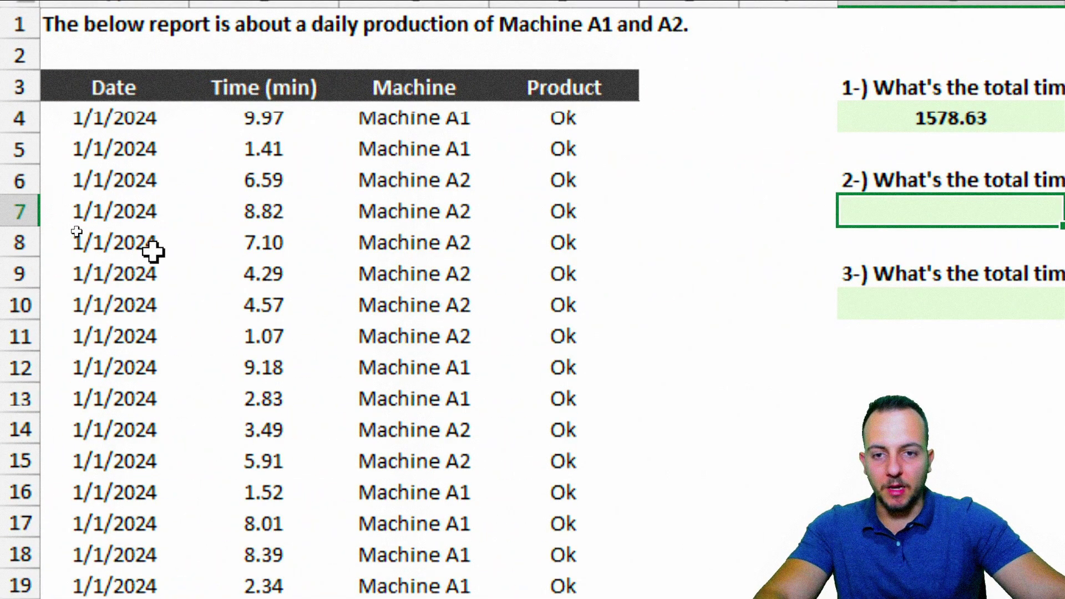
{"action": "left_click", "coordinate": [153, 253]}
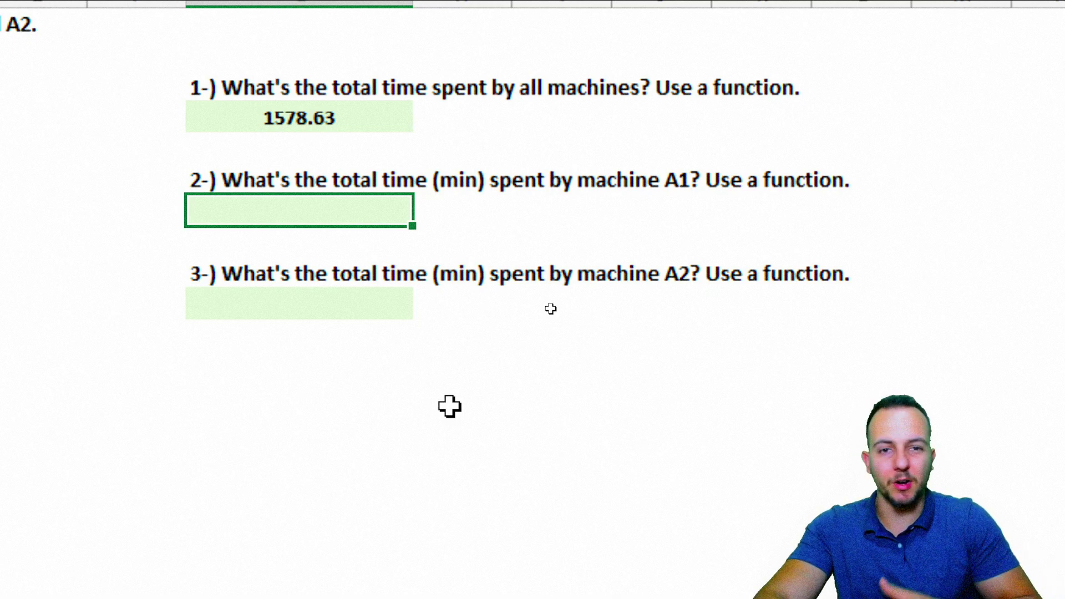
{"action": "type", "text": "="}
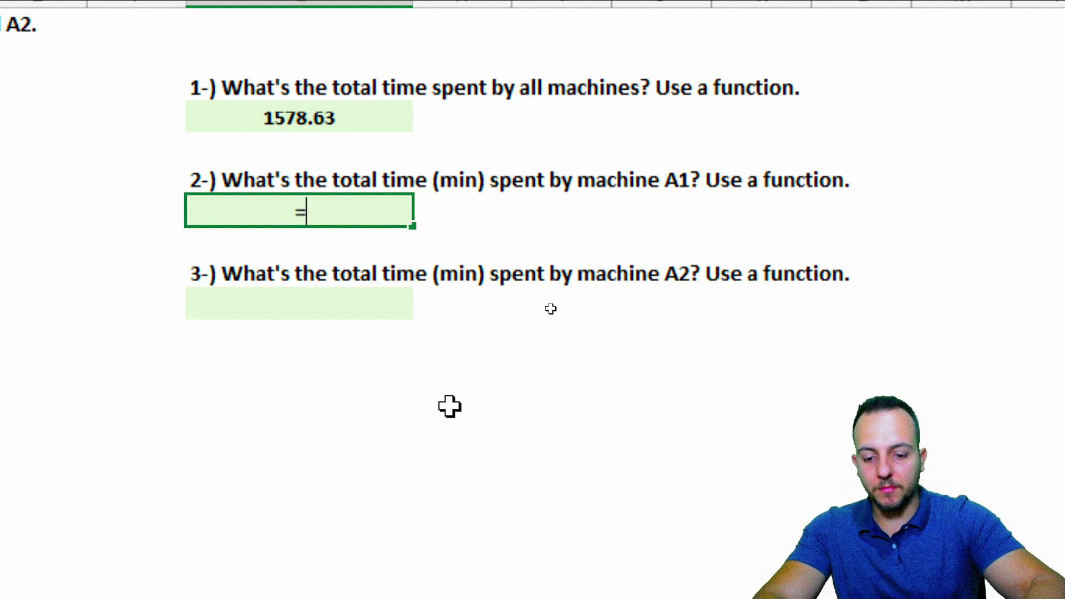
{"action": "type", "text": "sumif"}
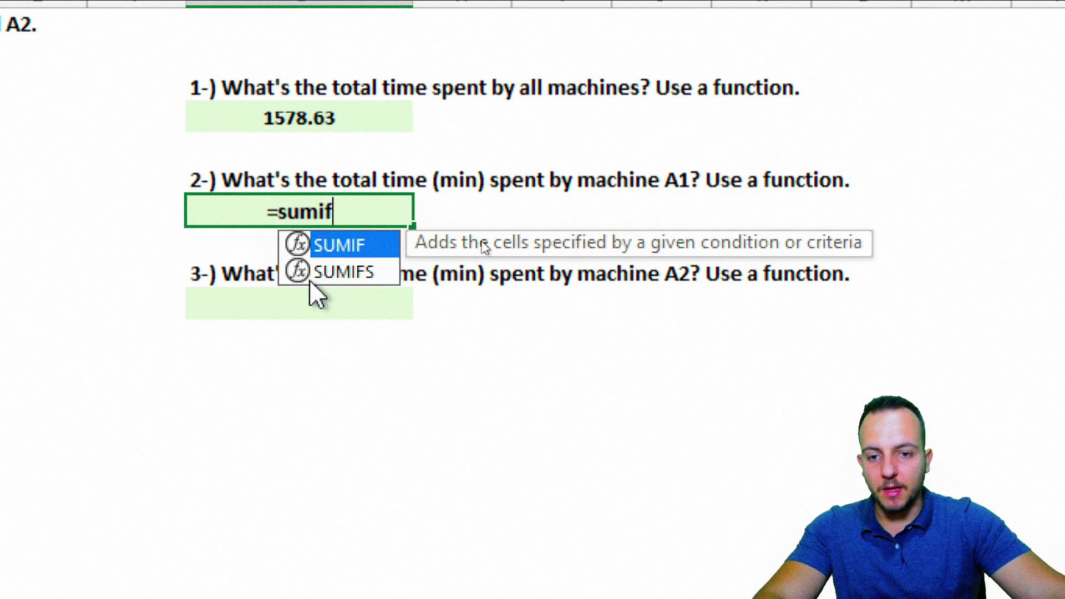
{"action": "double_click", "coordinate": [368, 246]}
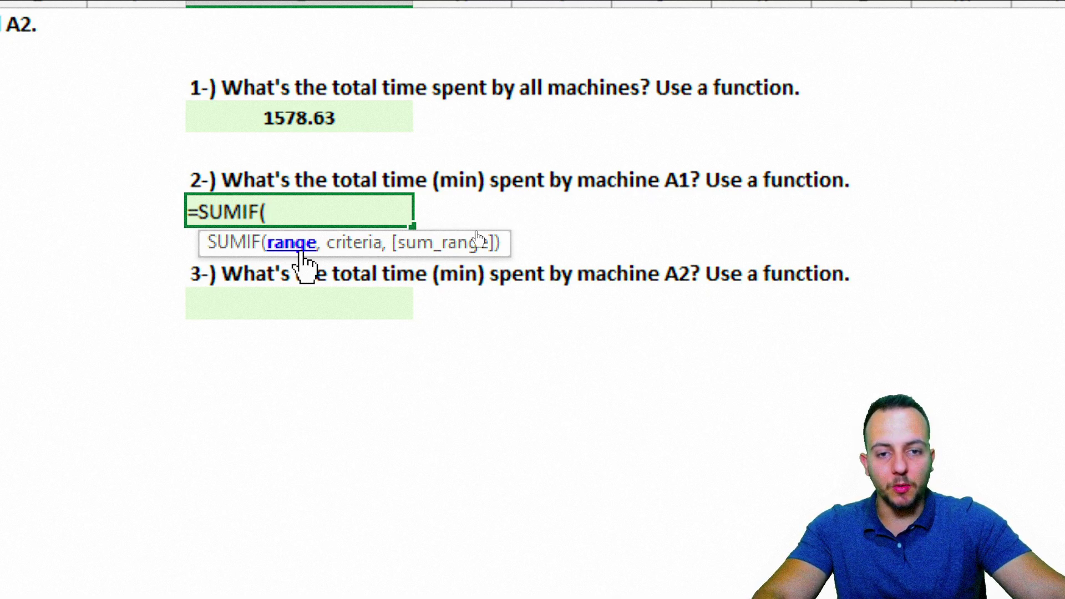
{"action": "left_click_drag", "start_coordinate": [564, 151], "coordinate": [710, 199]}
{"action": "key", "text": "Escape"}
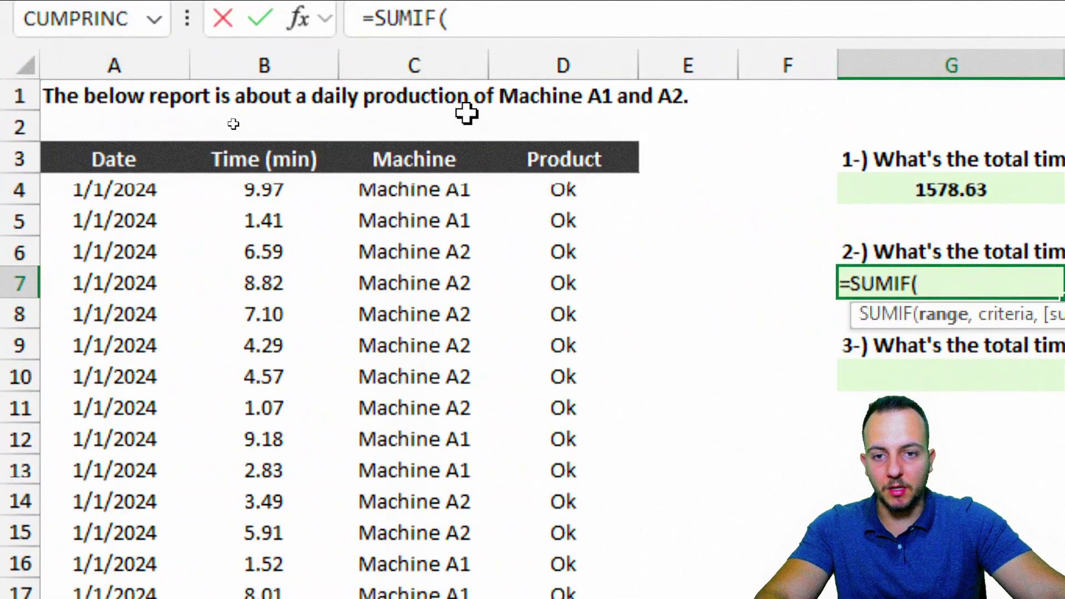
- Set column C as the range and "Machine A1" as the criteria of the SUMIF formula in G7
{"action": "left_click", "coordinate": [456, 70]}
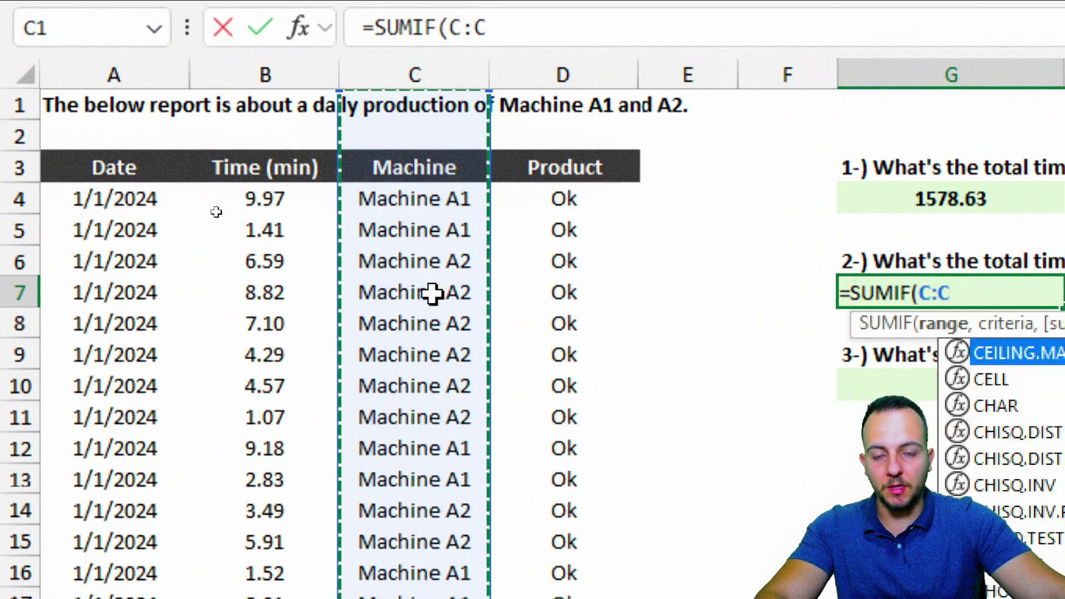
{"action": "left_click_drag", "start_coordinate": [446, 206], "coordinate": [439, 417]}
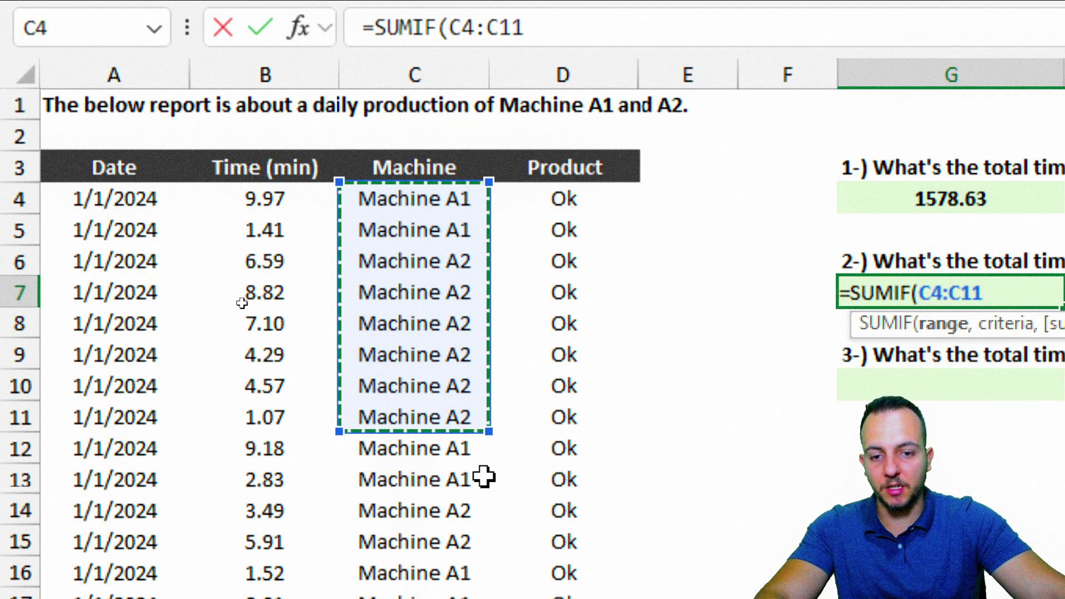
{"action": "left_click", "coordinate": [447, 76]}
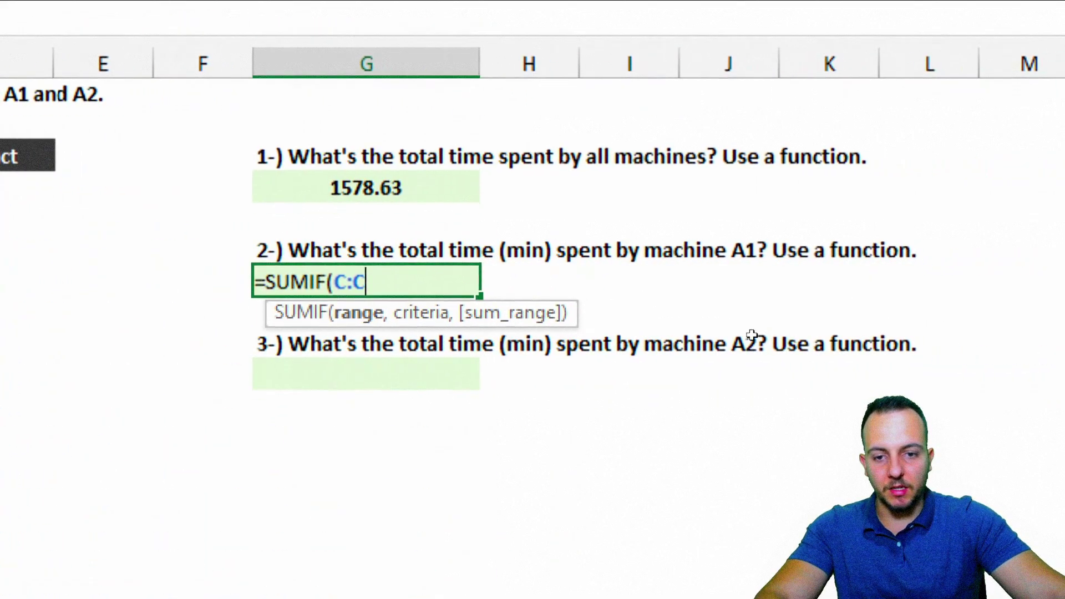
{"action": "type", "text": ","}
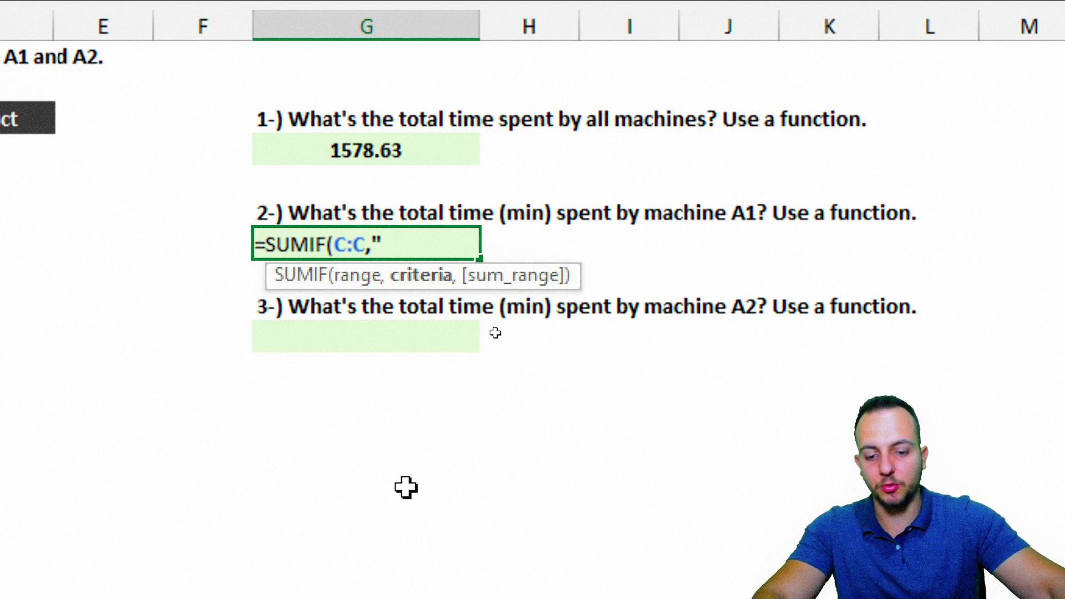
{"action": "type", "text": "A1"}
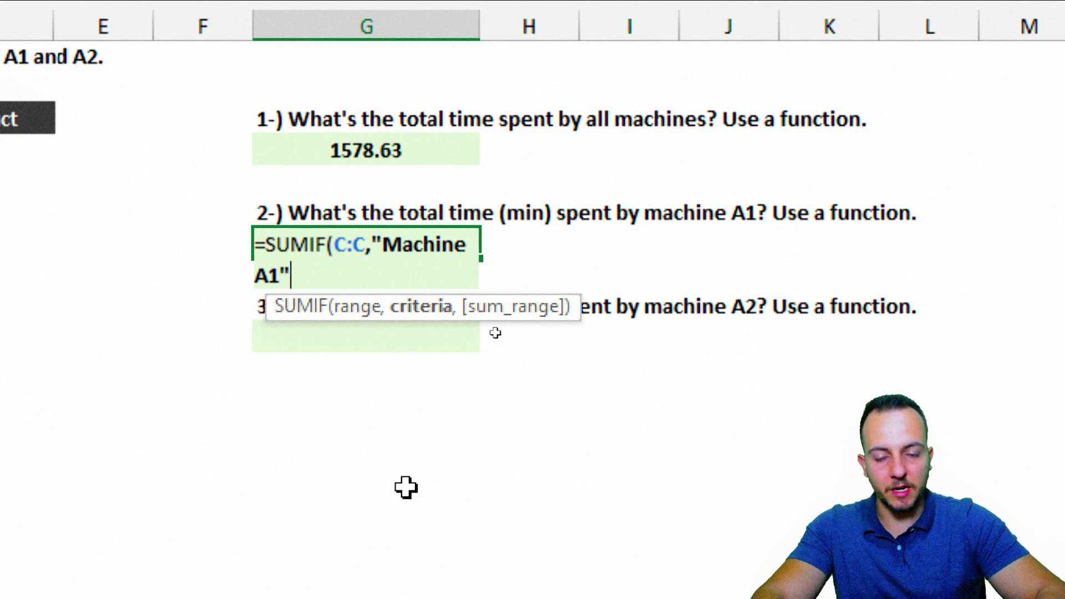
{"action": "type", "text": "\","}
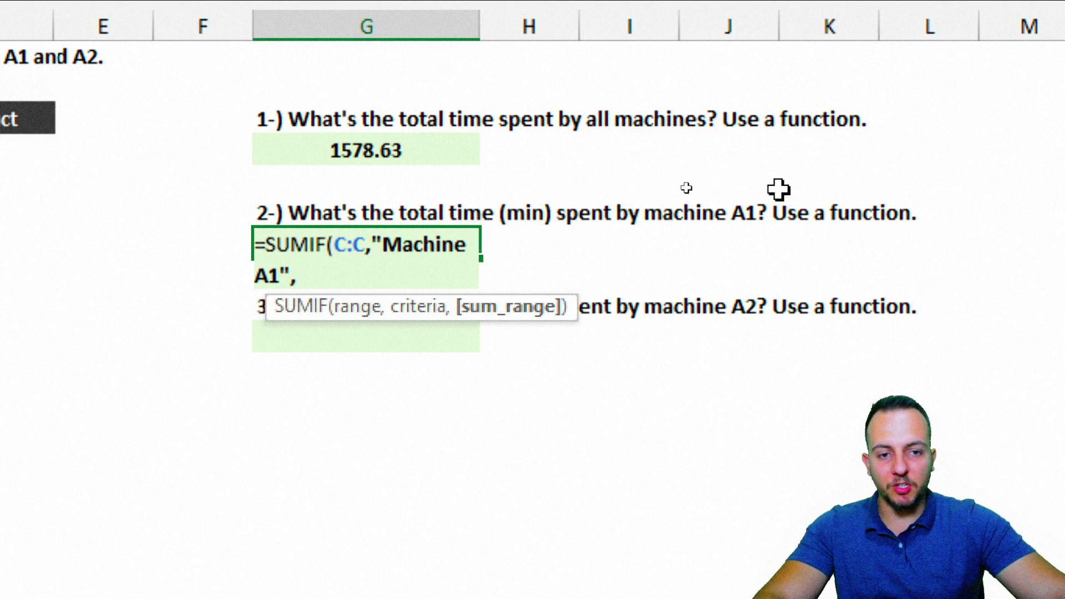
- Add column B as the sum range and enter the G7 formula as =SUMIF(C:C,"Machine A1",B:B)
{"action": "scroll", "coordinate": [94, 209], "scroll_direction": "left", "scroll_amount": 3}
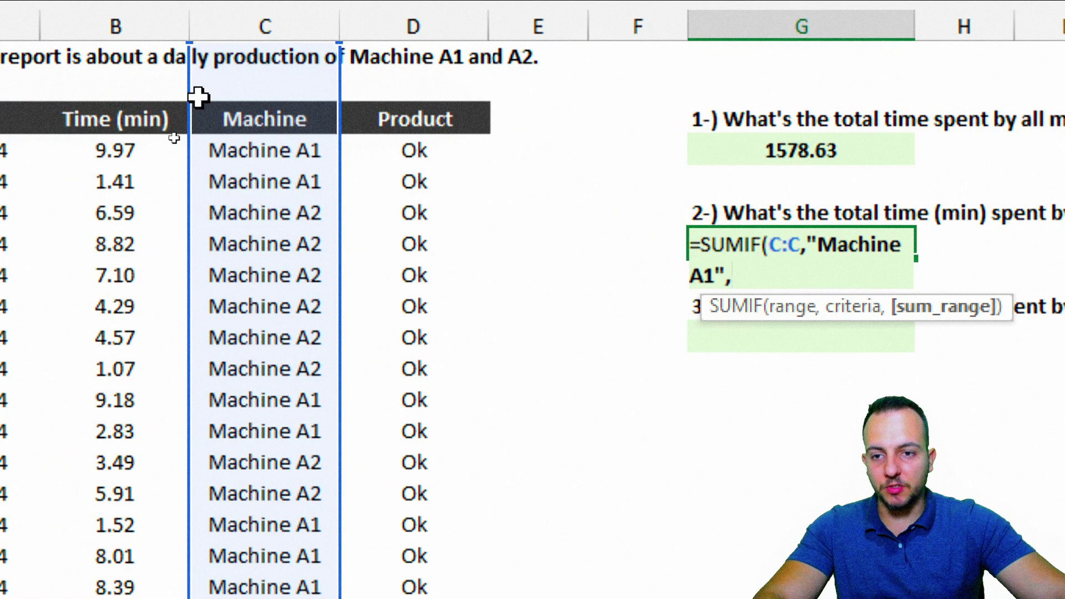
{"action": "scroll", "coordinate": [566, 157], "scroll_direction": "right", "scroll_amount": 3}
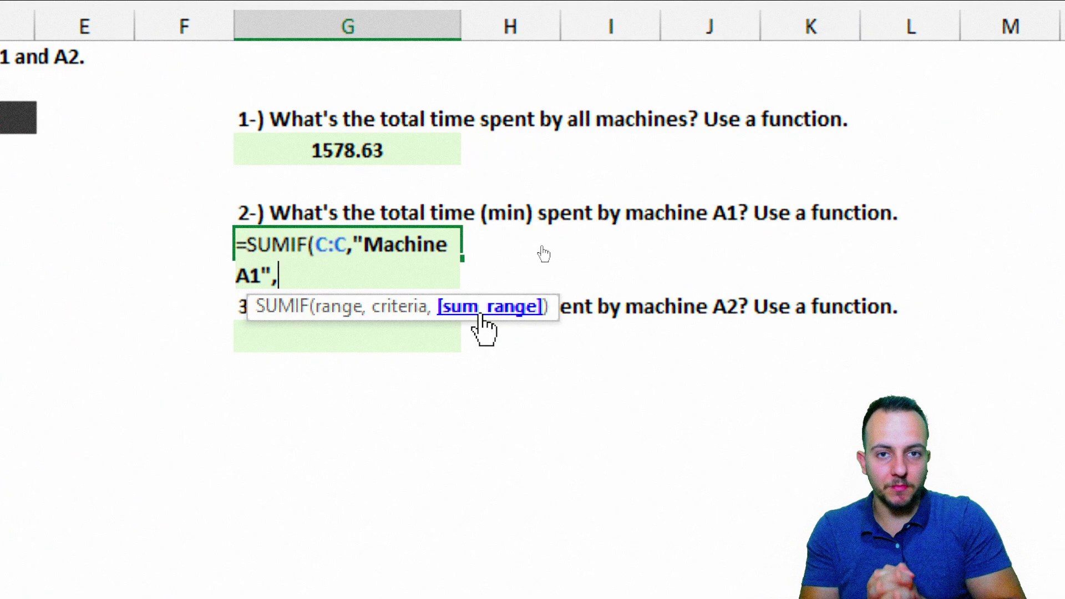
{"action": "scroll", "coordinate": [119, 202], "scroll_direction": "left", "scroll_amount": 4}
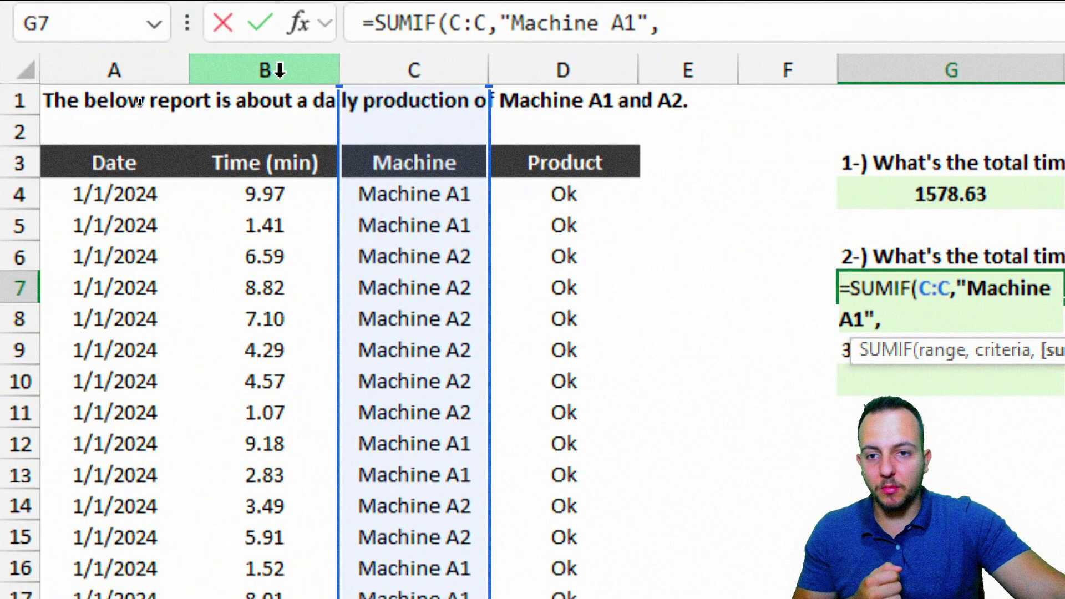
{"action": "left_click", "coordinate": [280, 70]}
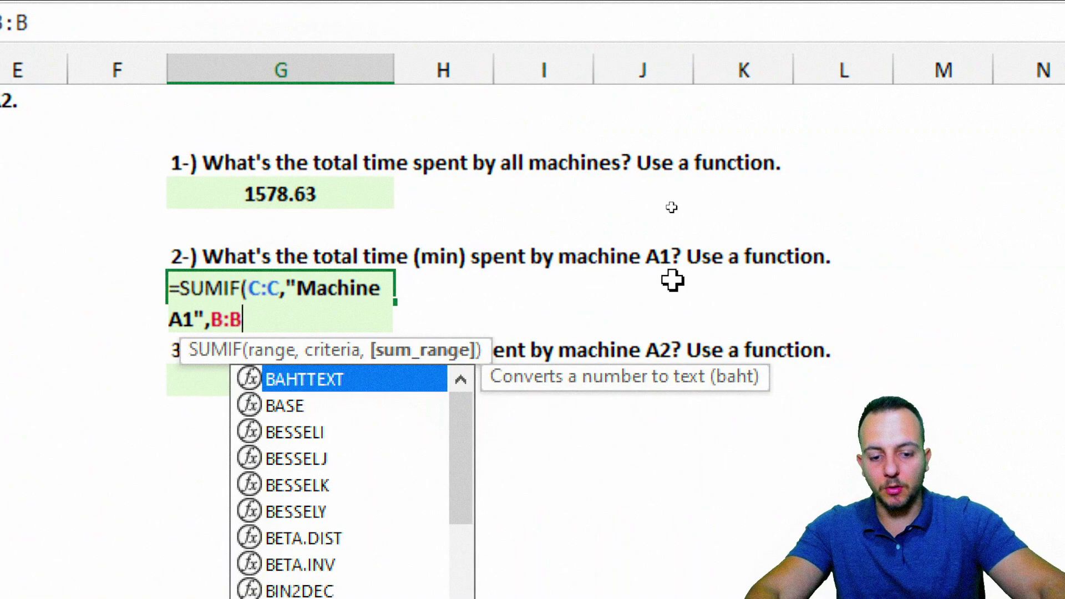
{"action": "type", "text": ")"}
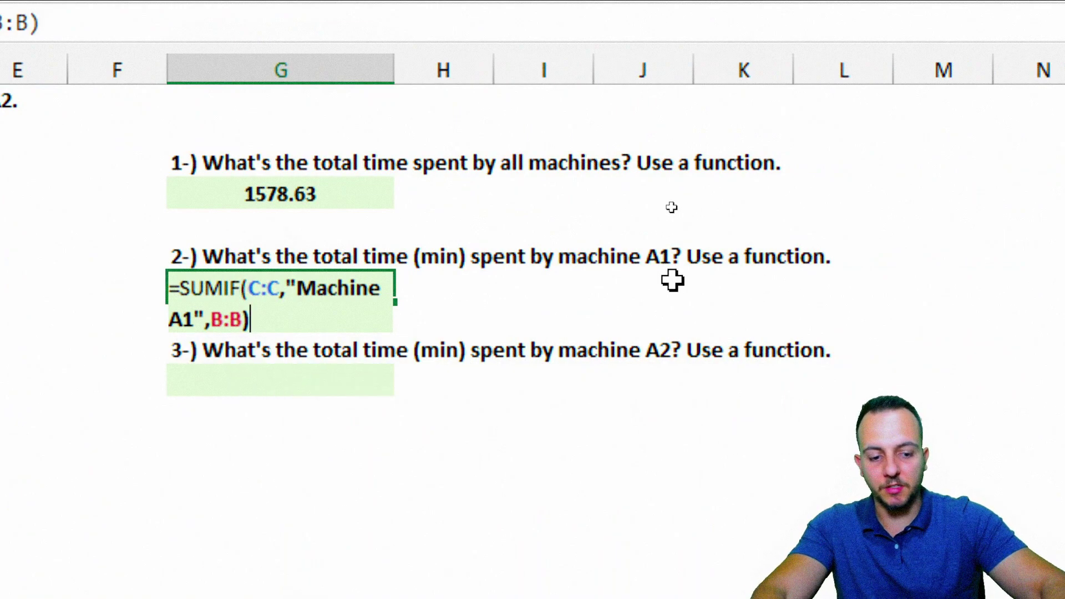
{"action": "key", "text": "Return"}
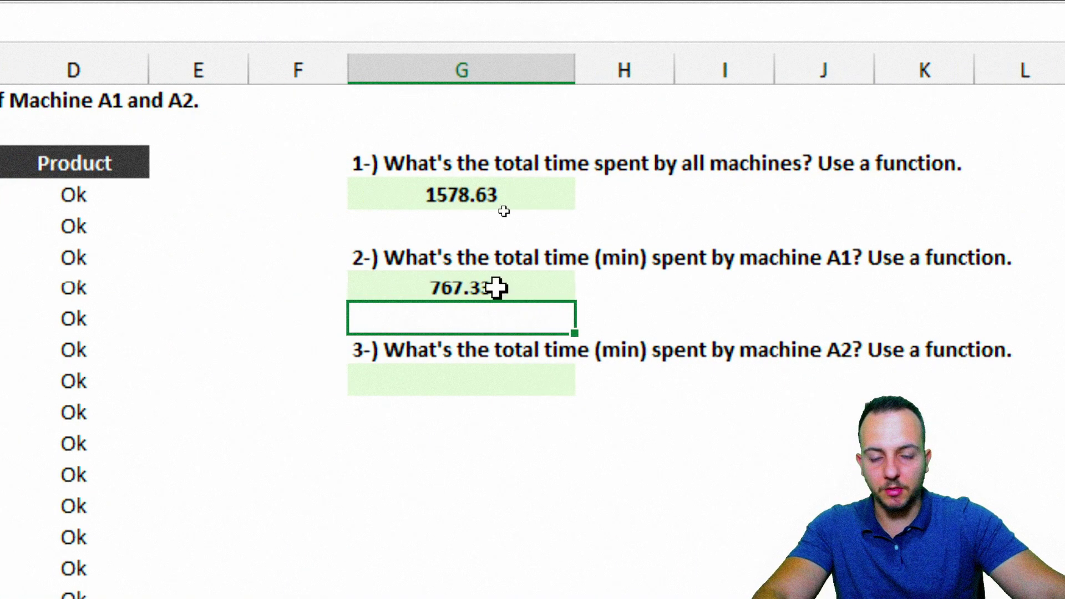
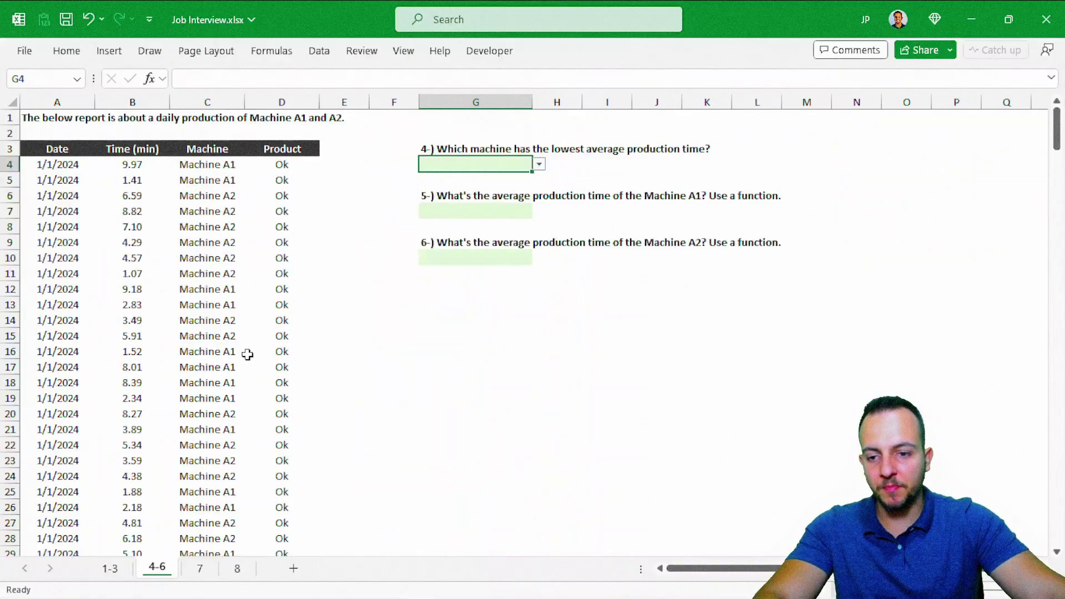
- Look over the production report on the 4-6 sheet and the machine choices available in answer cell G4
{"action": "scroll", "coordinate": [245, 361], "scroll_direction": "down", "scroll_amount": 10}
{"action": "scroll", "coordinate": [245, 361], "scroll_direction": "down", "scroll_amount": 8}
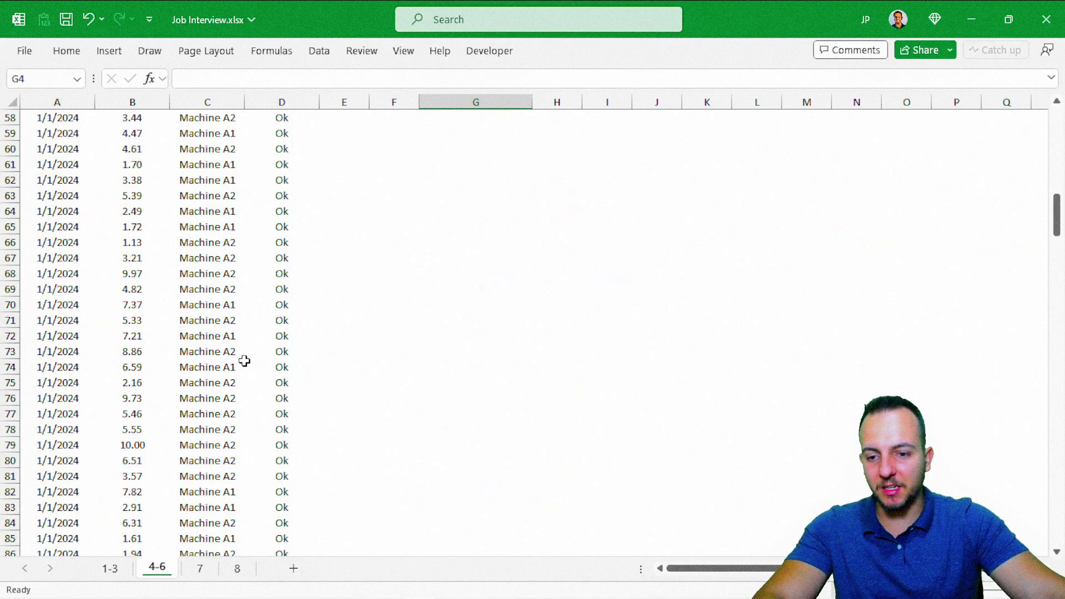
{"action": "scroll", "coordinate": [245, 361], "scroll_direction": "up", "scroll_amount": 19}
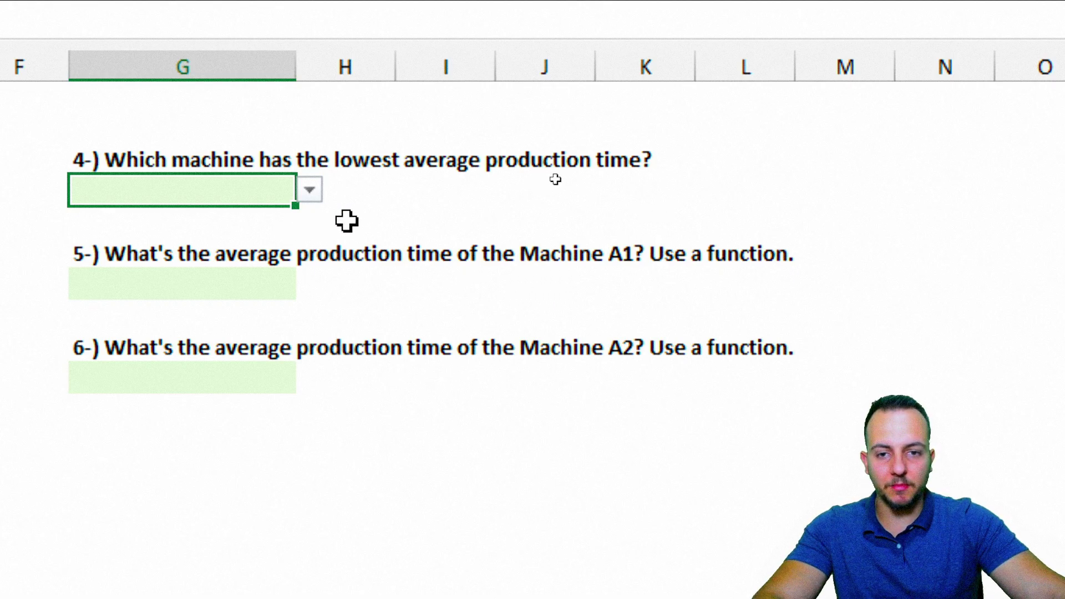
{"action": "left_click", "coordinate": [310, 191]}
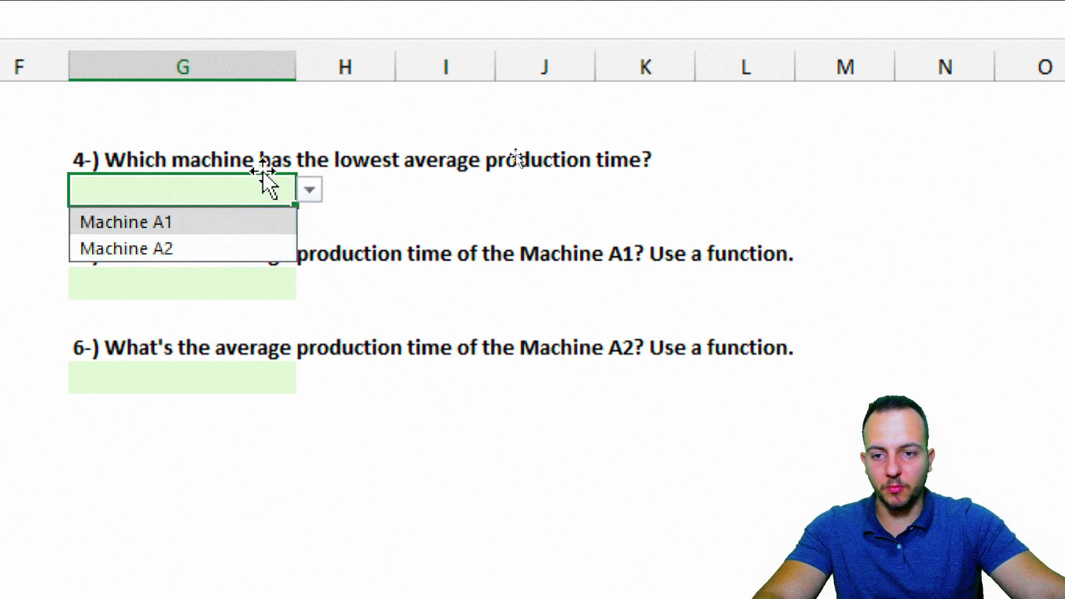
{"action": "left_click", "coordinate": [241, 202]}
{"action": "left_click", "coordinate": [198, 272]}
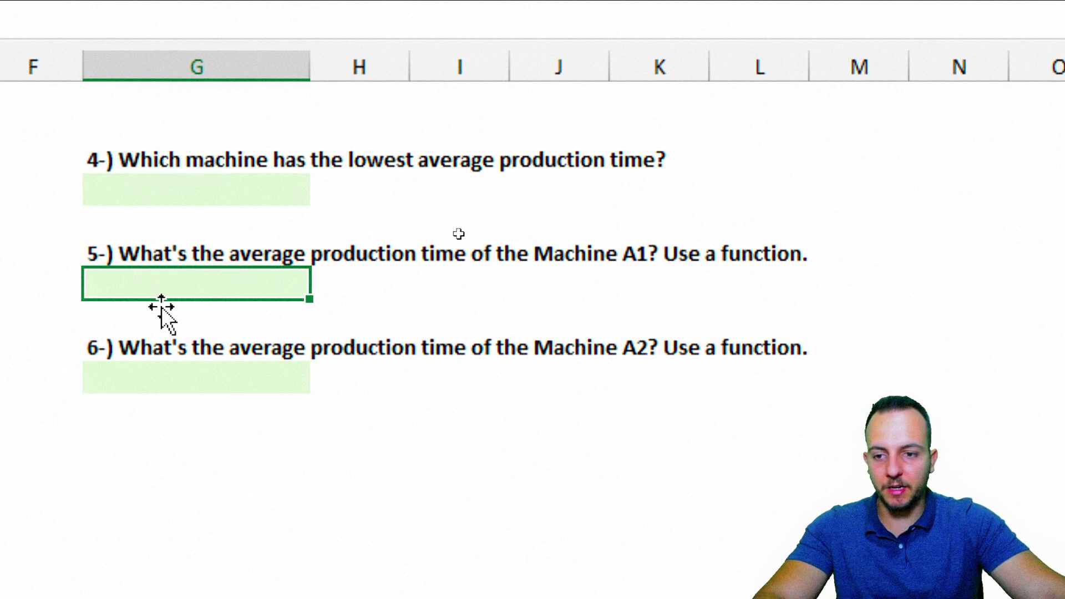
{"action": "left_click", "coordinate": [255, 191]}
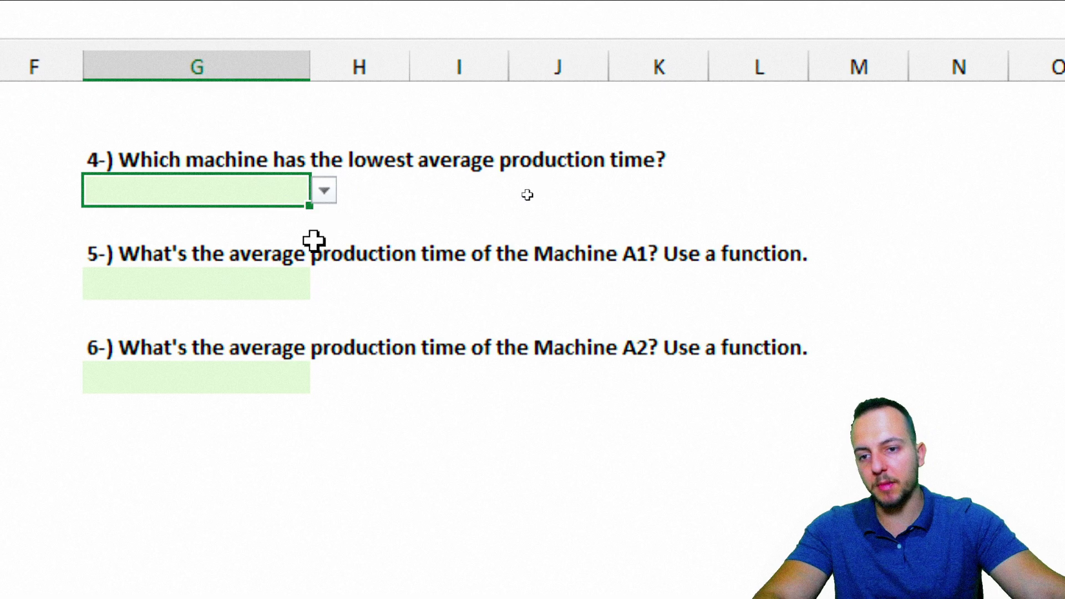
- Start an AVERAGEIF formula in G7 for the average production time of Machine A1
{"action": "left_click", "coordinate": [226, 289]}
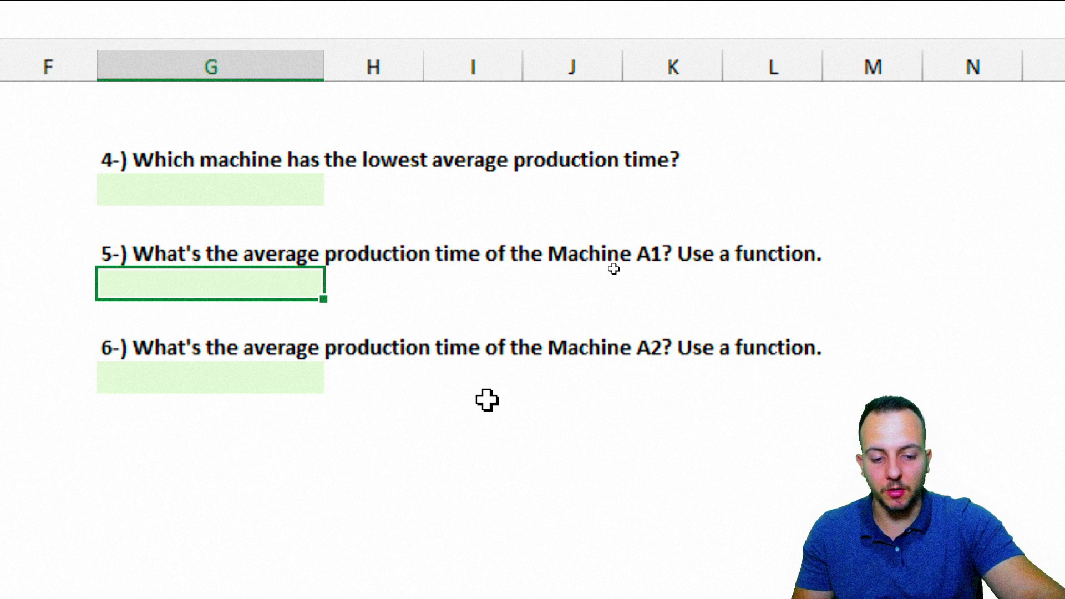
{"action": "type", "text": "=ave"}
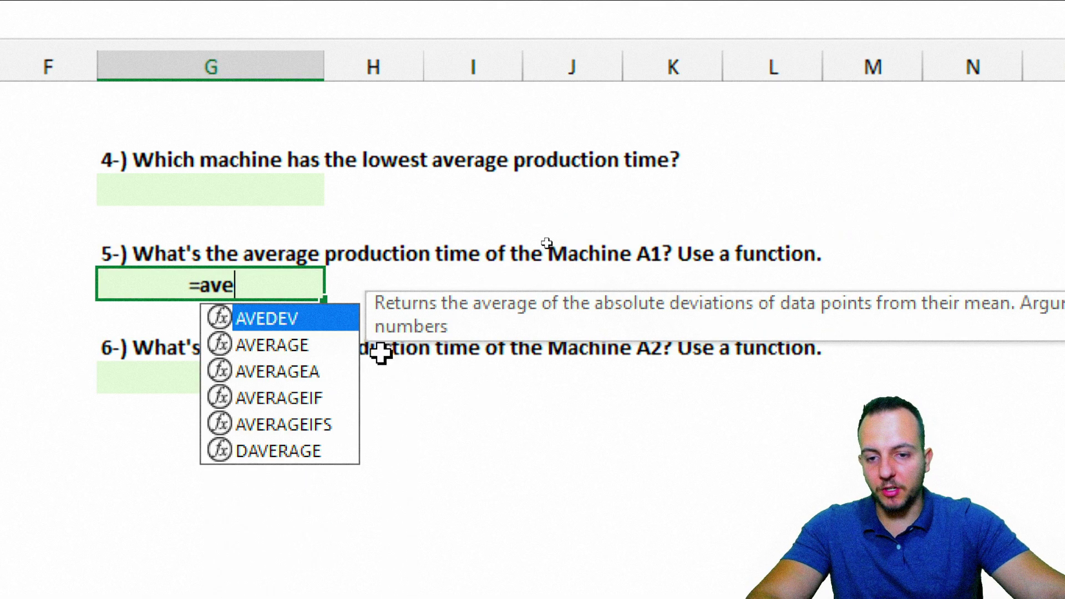
{"action": "left_click", "coordinate": [295, 347]}
{"action": "double_click", "coordinate": [296, 346]}
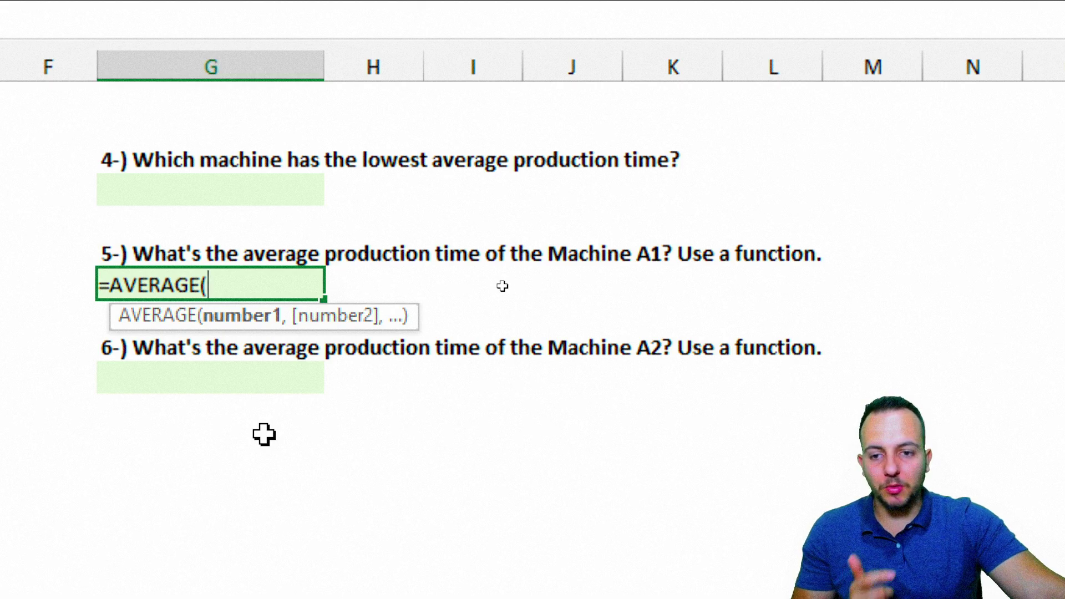
{"action": "left_click", "coordinate": [264, 435]}
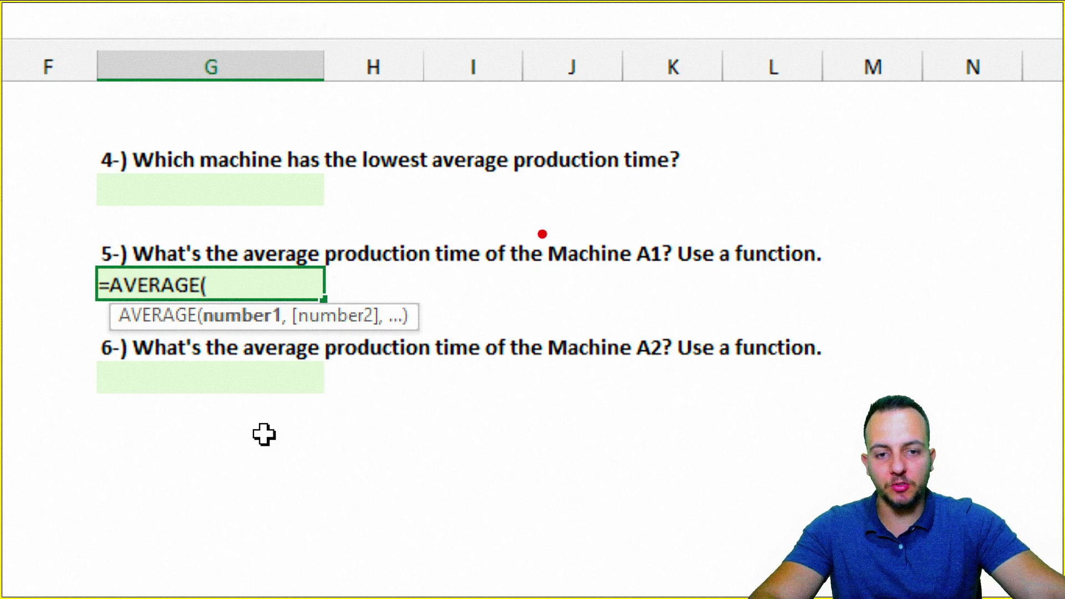
{"action": "mouse_move", "coordinate": [542, 233]}
{"action": "left_mouse_down"}
{"action": "mouse_move", "coordinate": [694, 277]}
{"action": "mouse_move", "coordinate": [679, 272]}
{"action": "mouse_move", "coordinate": [731, 321]}
{"action": "left_mouse_up"}
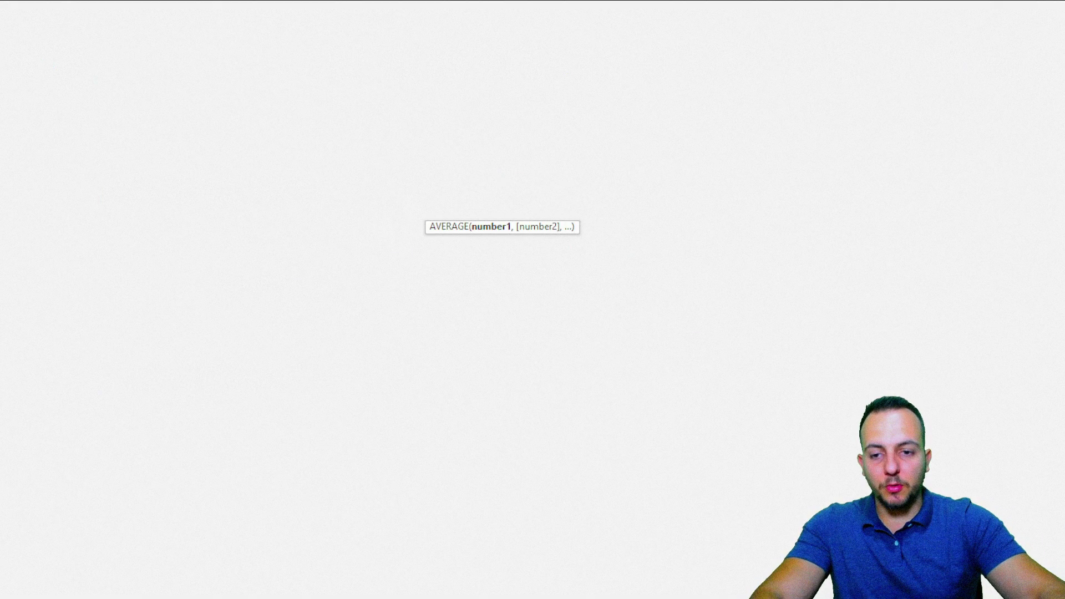
{"action": "key", "text": "BackSpace"}
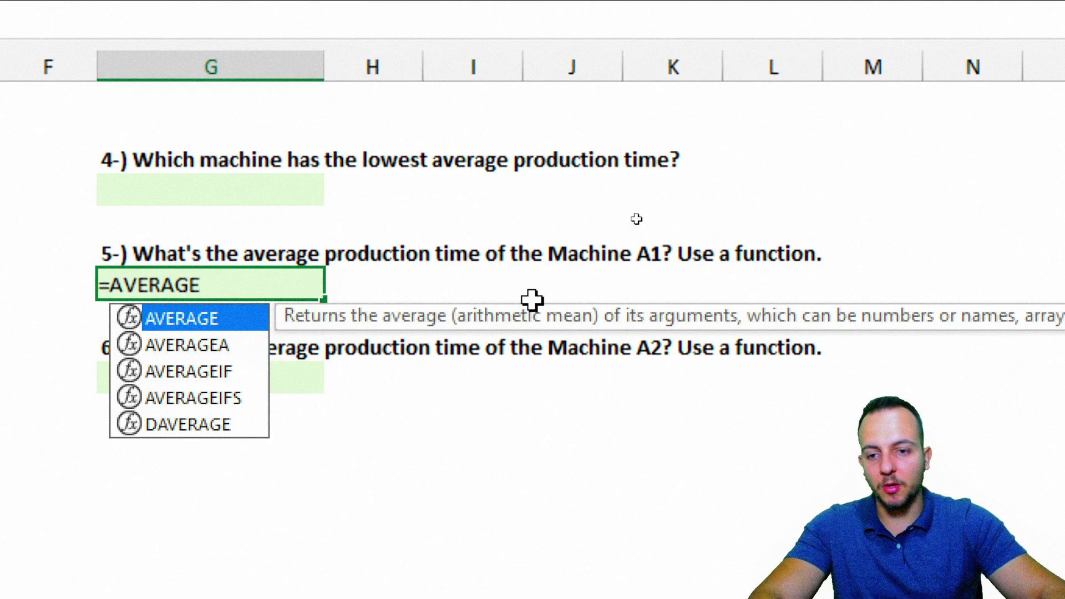
{"action": "type", "text": "if"}
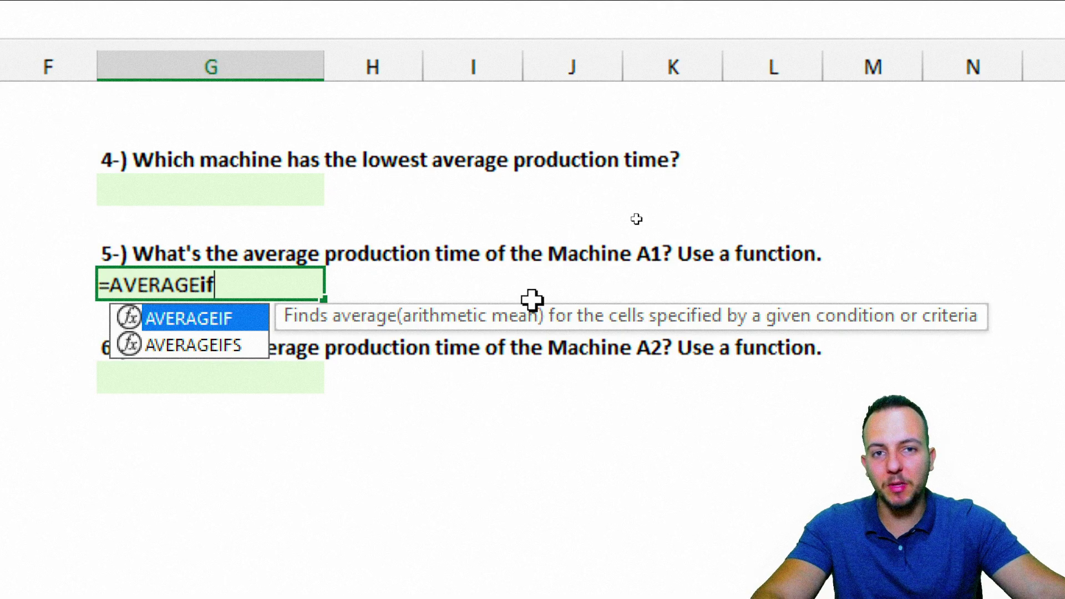
{"action": "double_click", "coordinate": [233, 318]}
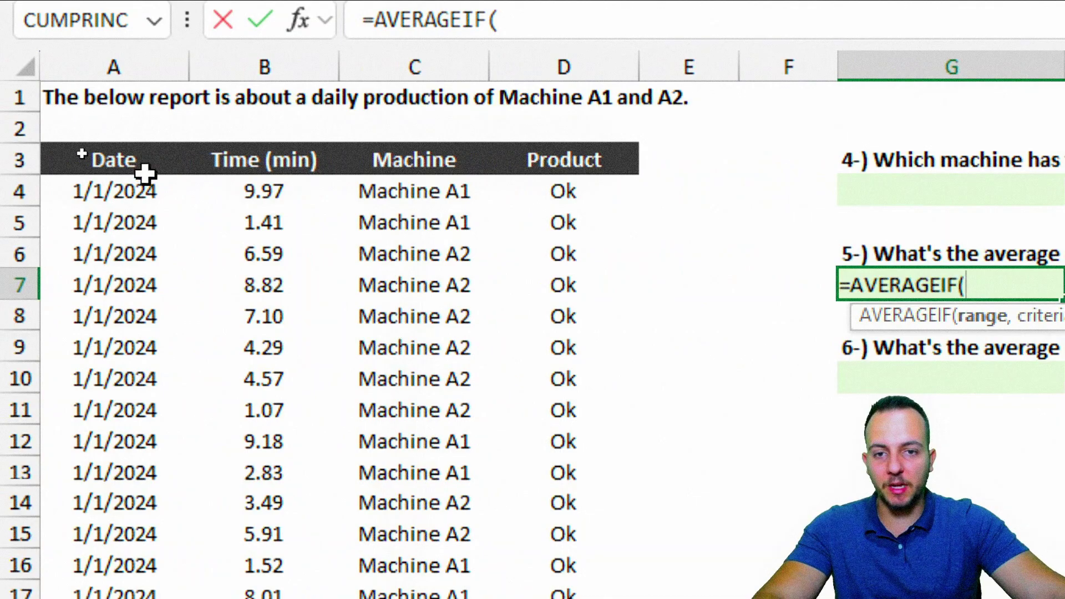
- Average column B for "Machine A1" in column C by completing G7 as =AVERAGEIF(C:C,"Machine A1",B:B)
{"action": "left_click", "coordinate": [415, 68]}
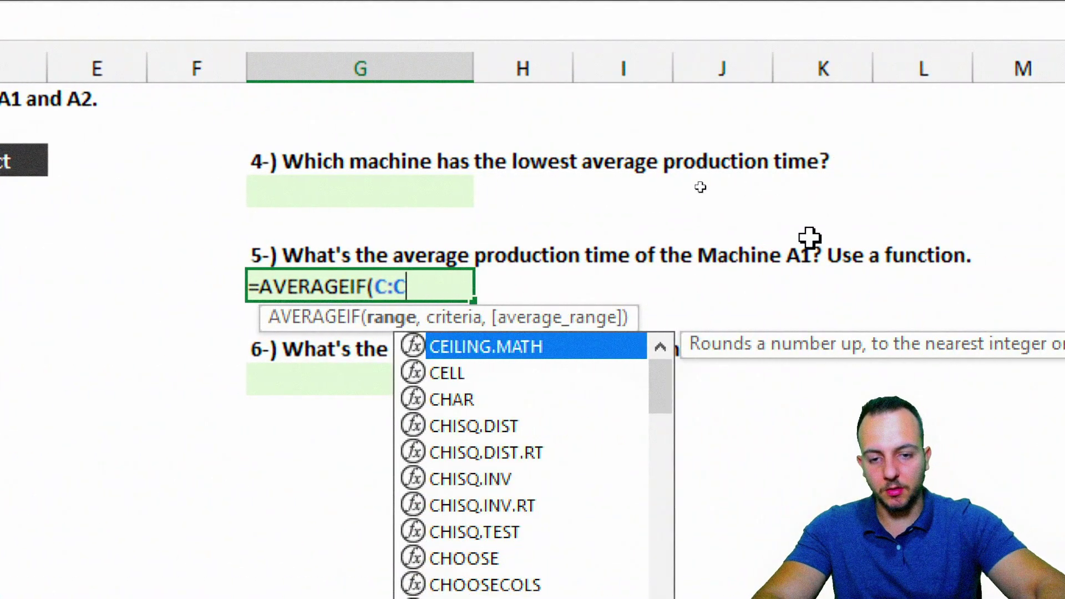
{"action": "type", "text": ","}
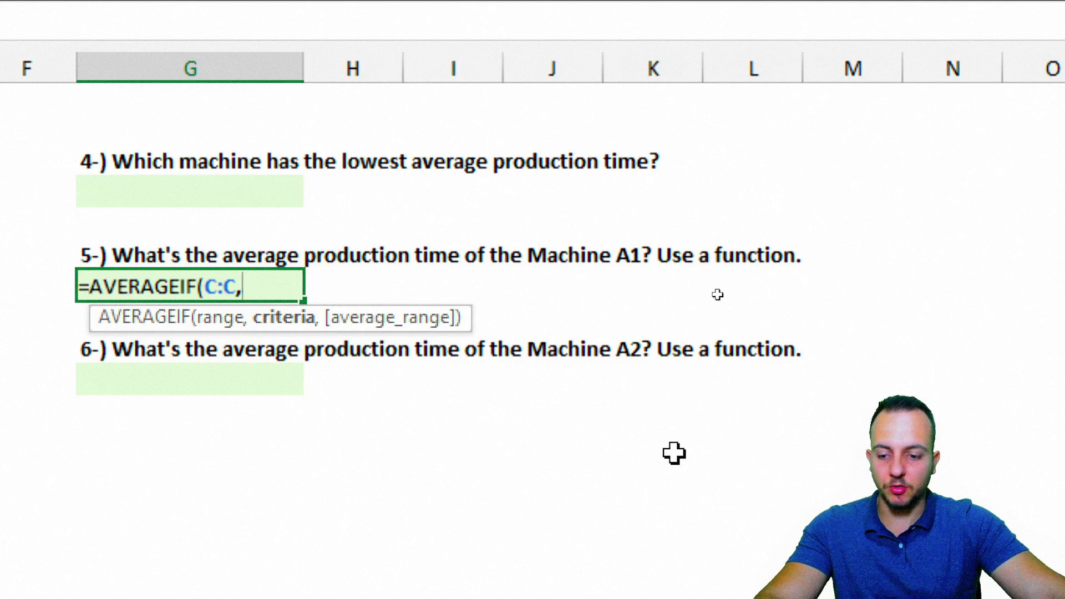
{"action": "type", "text": "\"Machine A1"}
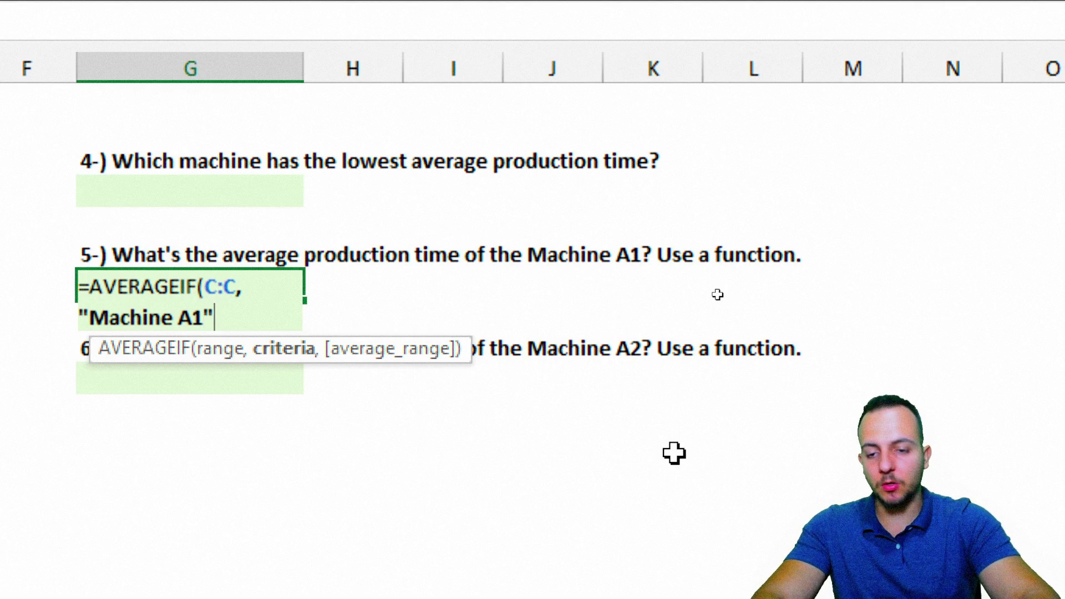
{"action": "type", "text": "\","}
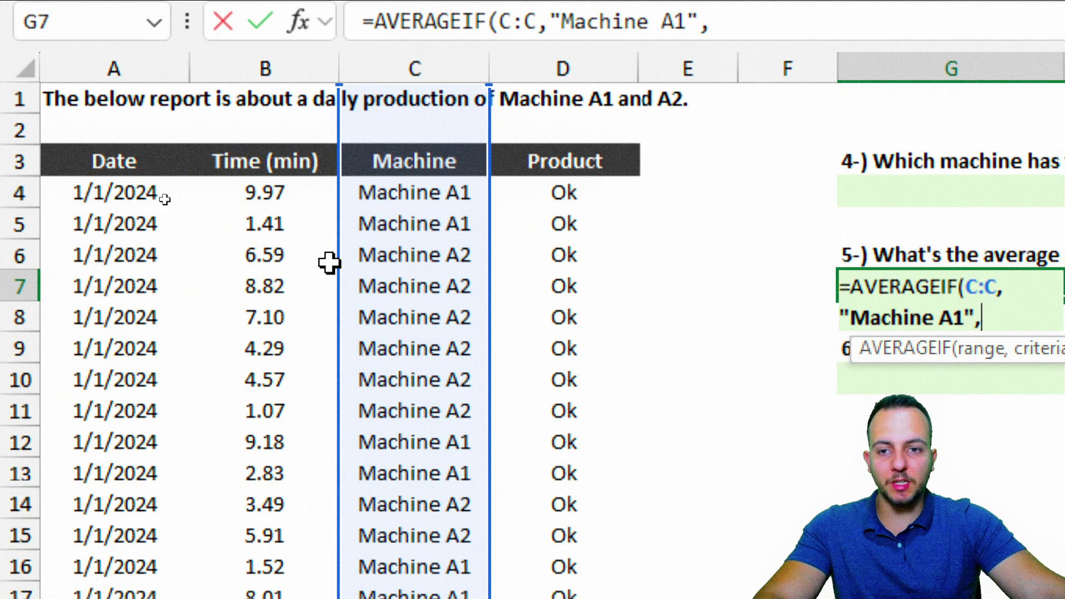
{"action": "left_click", "coordinate": [281, 69]}
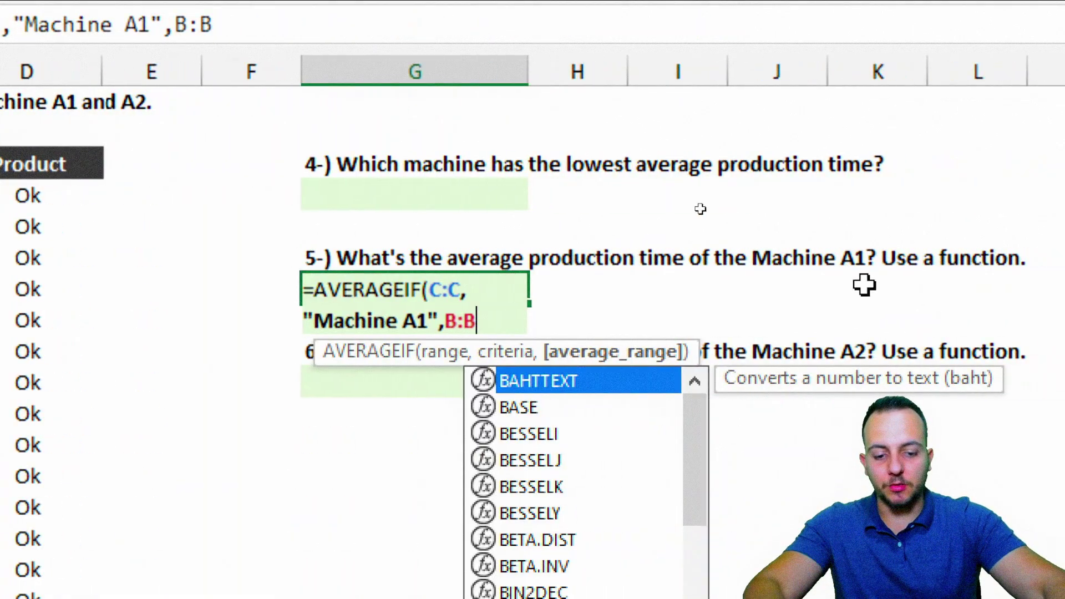
{"action": "type", "text": ")"}
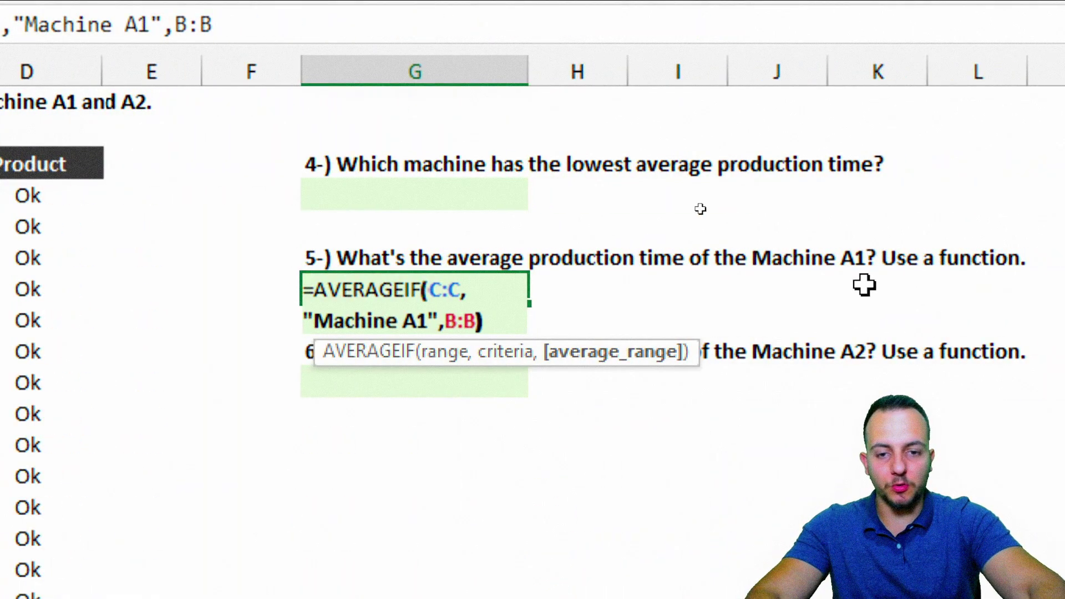
{"action": "key", "text": "Return"}
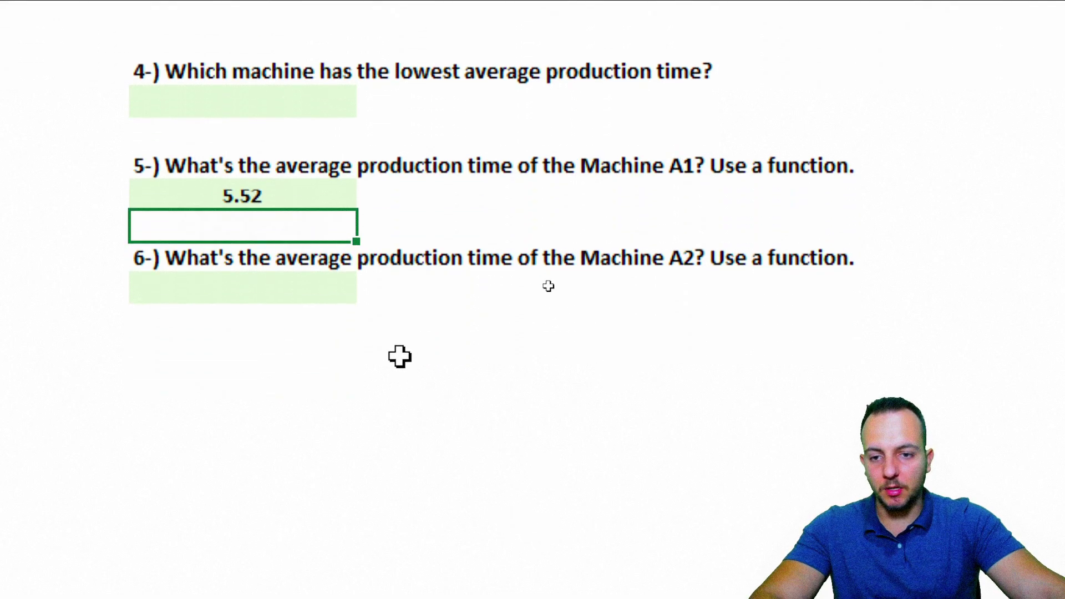
- Begin a formula in answer cell G10 for the average production time of Machine A2
{"action": "left_click", "coordinate": [304, 384]}
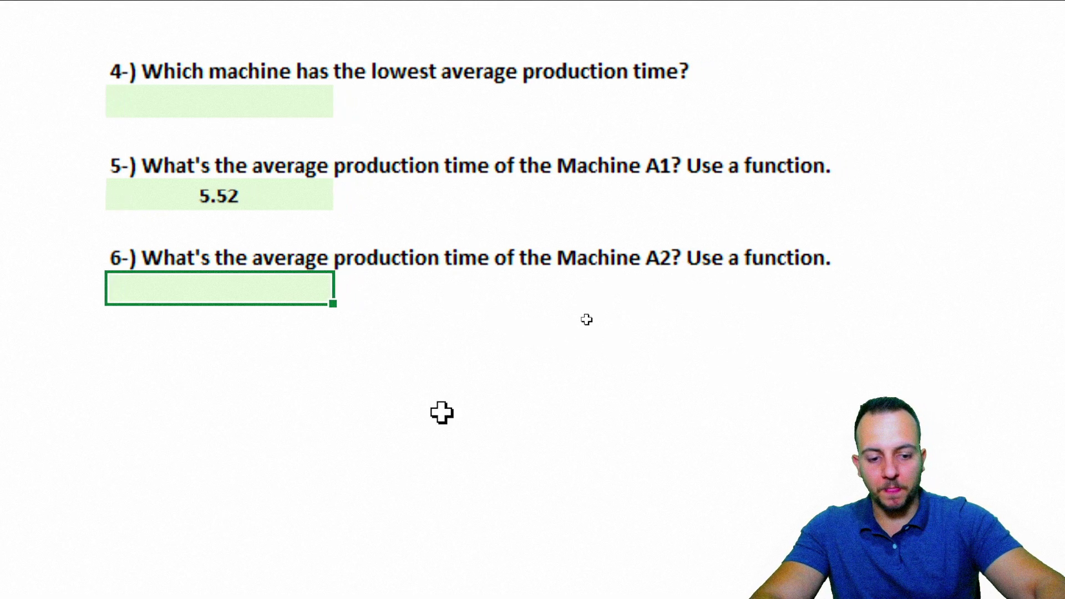
{"action": "type", "text": "="}
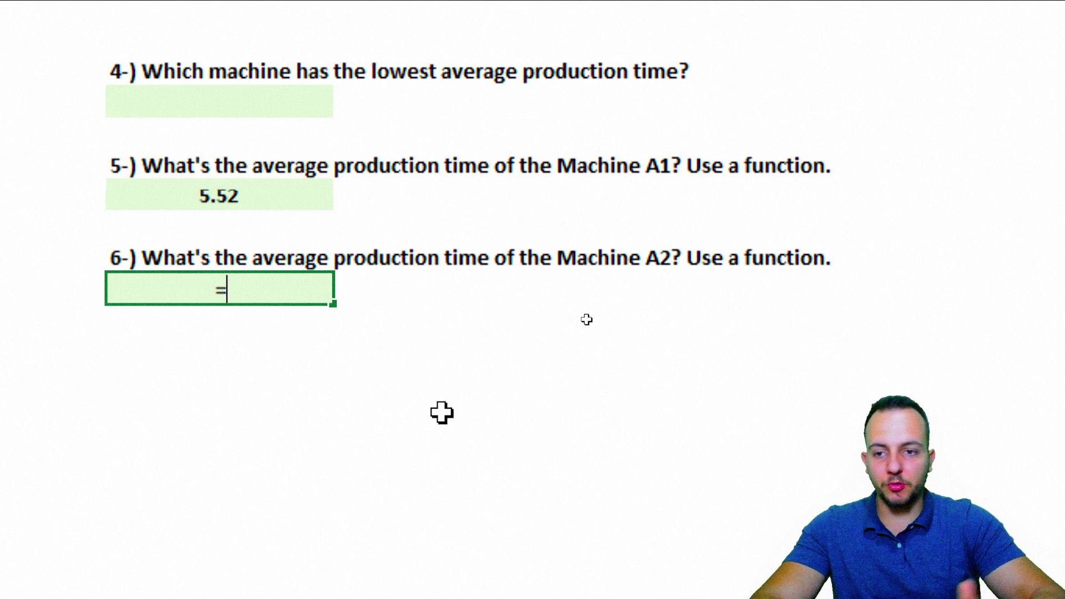
{"action": "type", "text": "sum"}
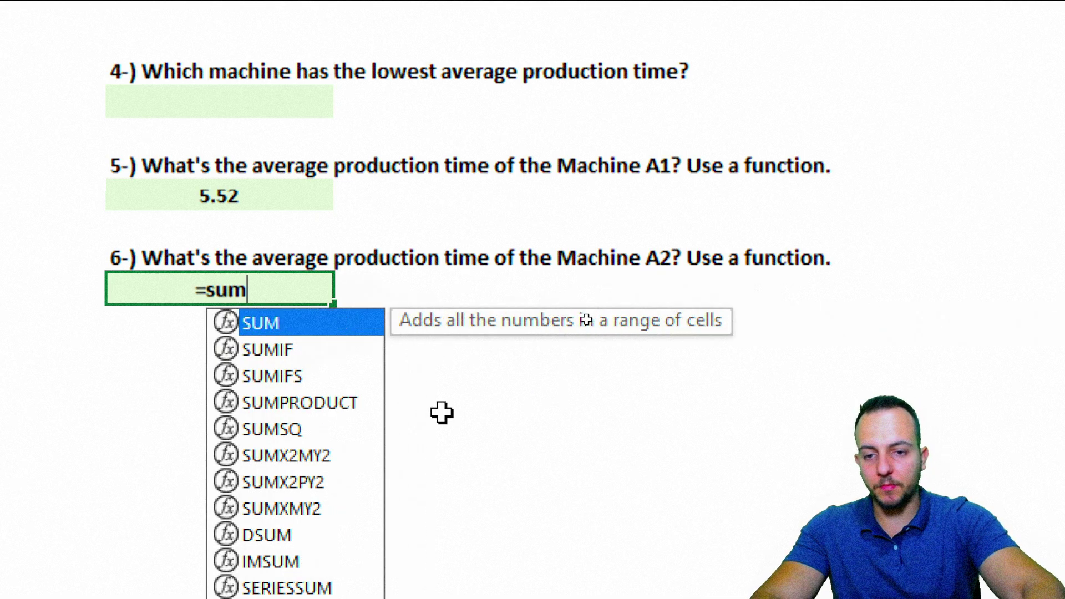
{"action": "key", "text": "BackSpace"}
{"action": "key", "text": "BackSpace"}
{"action": "key", "text": "BackSpace"}
- Average column B for "Machine A2" in column C by completing G10 as =AVERAGEIF(C:C,"Machine A2",B:B)
{"action": "type", "text": "ave"}
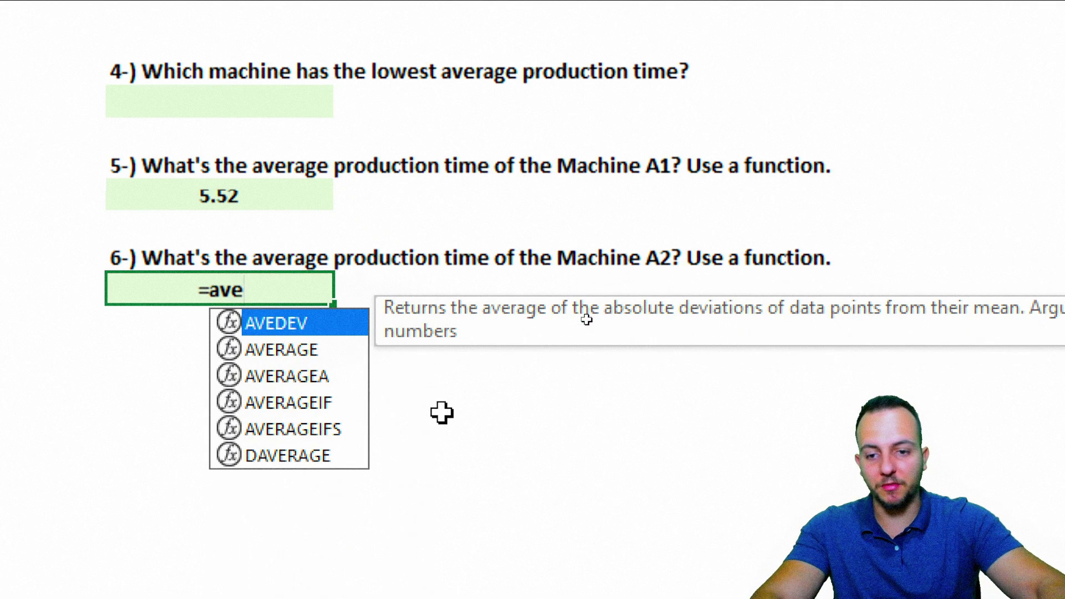
{"action": "double_click", "coordinate": [277, 402]}
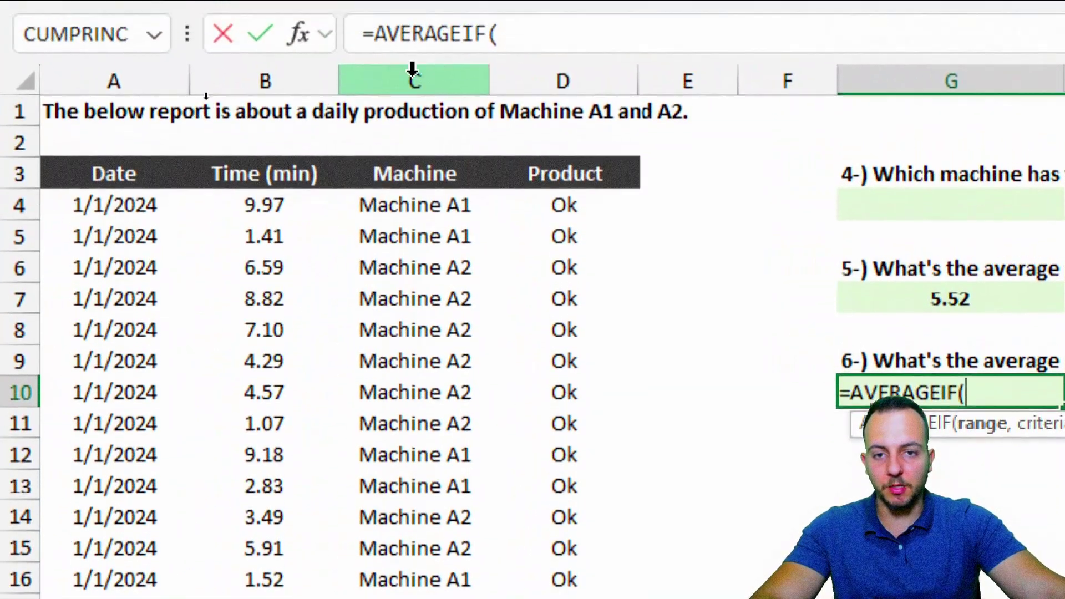
{"action": "left_click", "coordinate": [420, 68]}
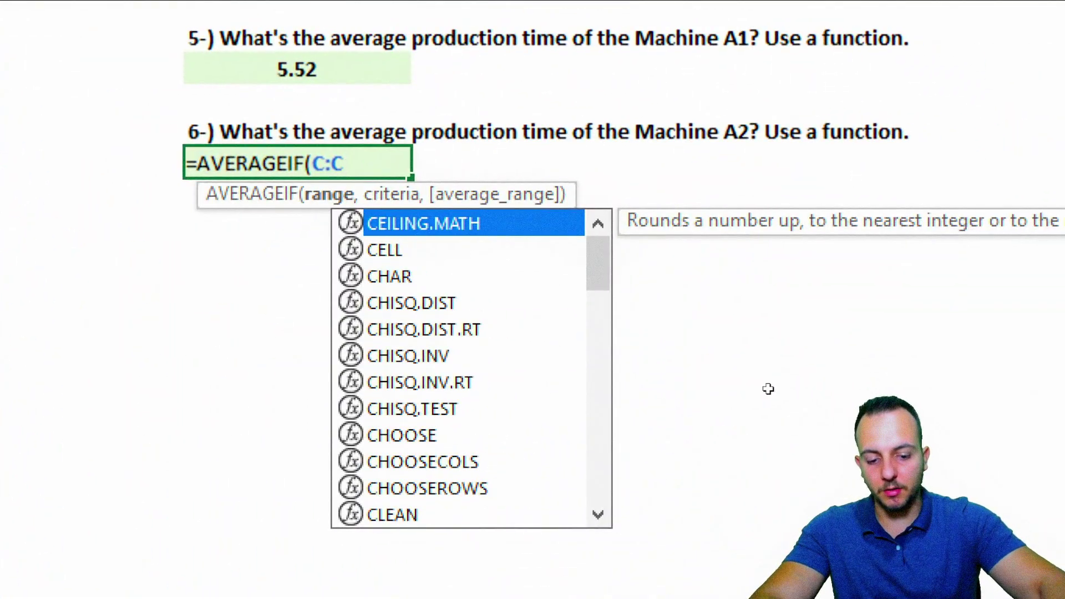
{"action": "type", "text": ","}
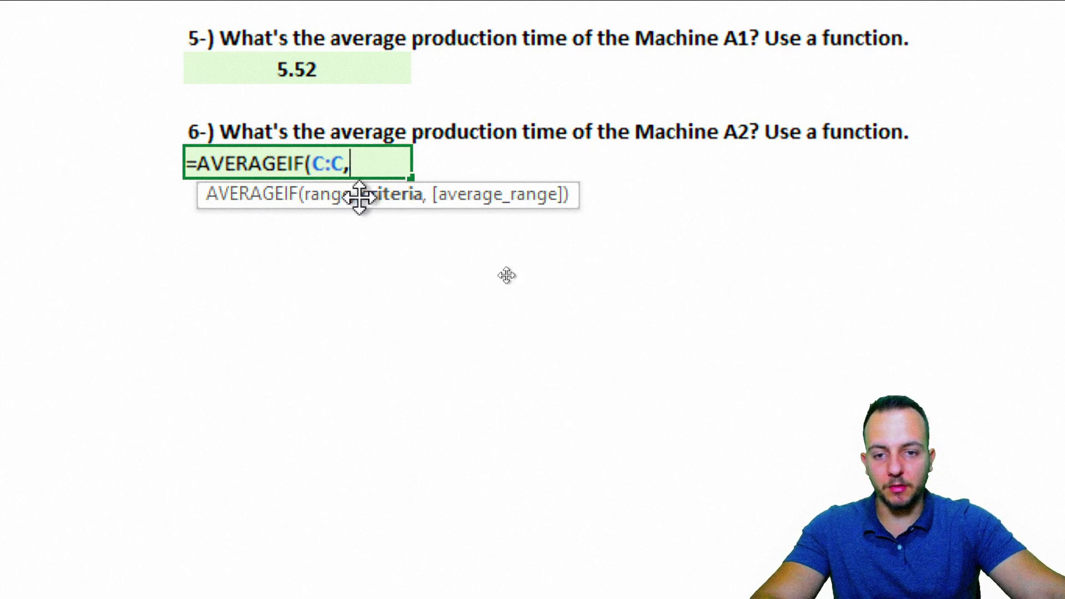
{"action": "type", "text": "\"Machine A2"}
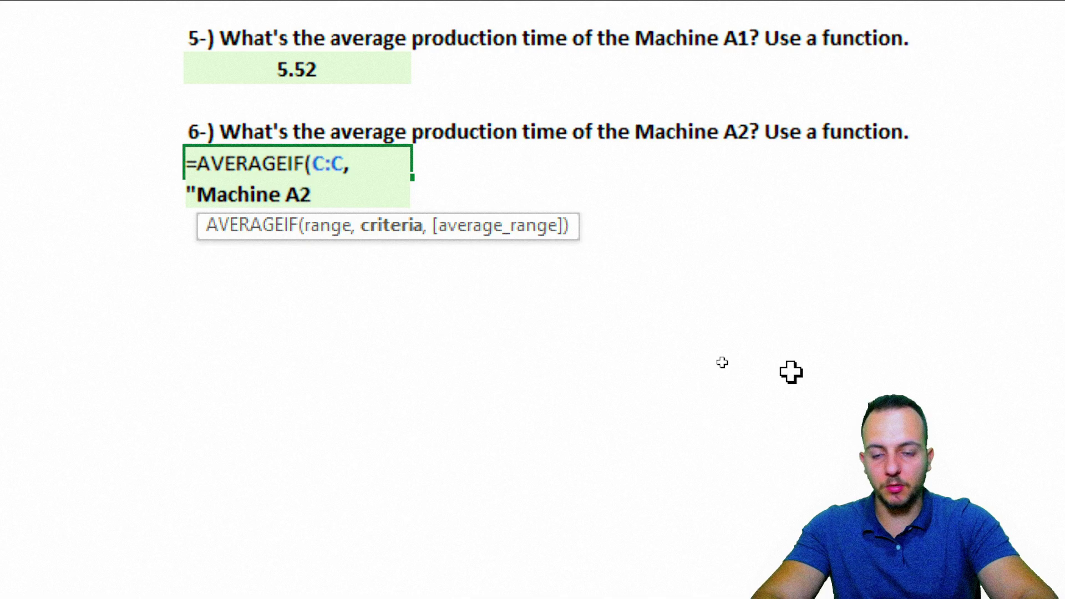
{"action": "type", "text": "\","}
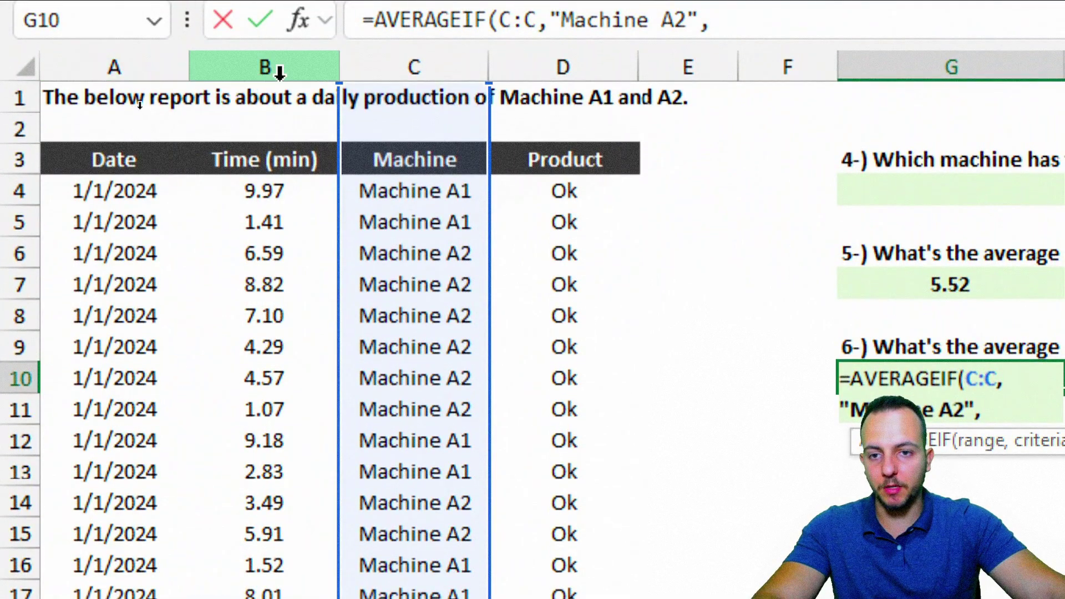
{"action": "left_click", "coordinate": [272, 70]}
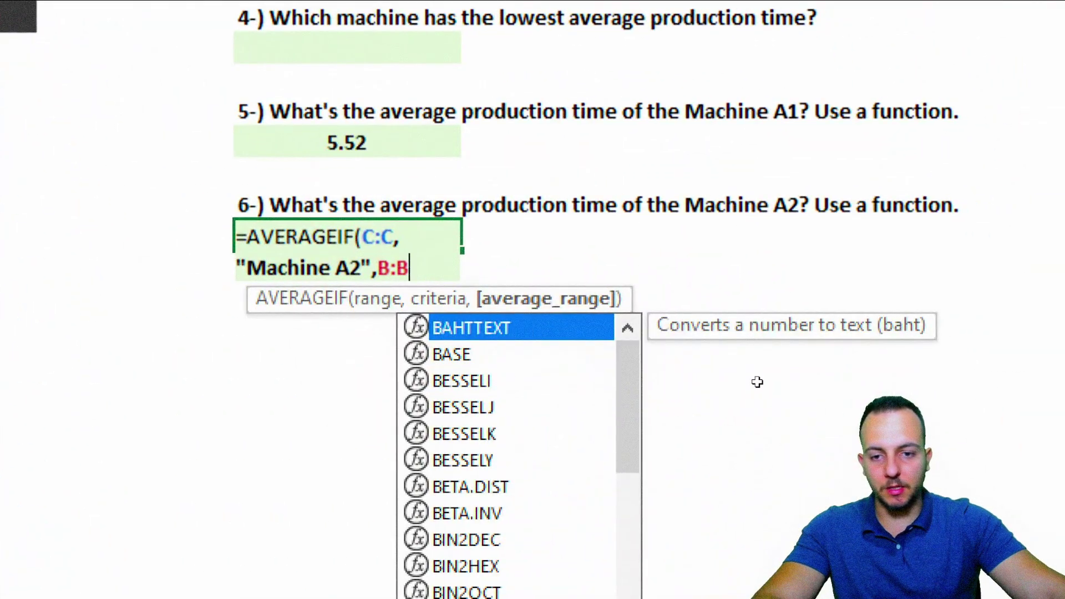
{"action": "type", "text": ")"}
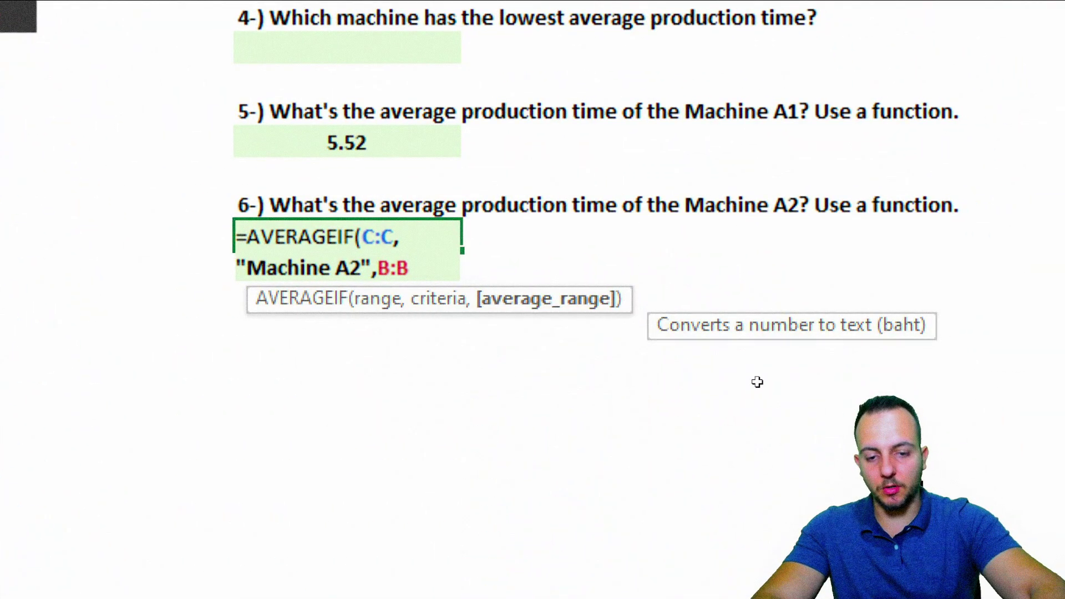
{"action": "key", "text": "Return"}
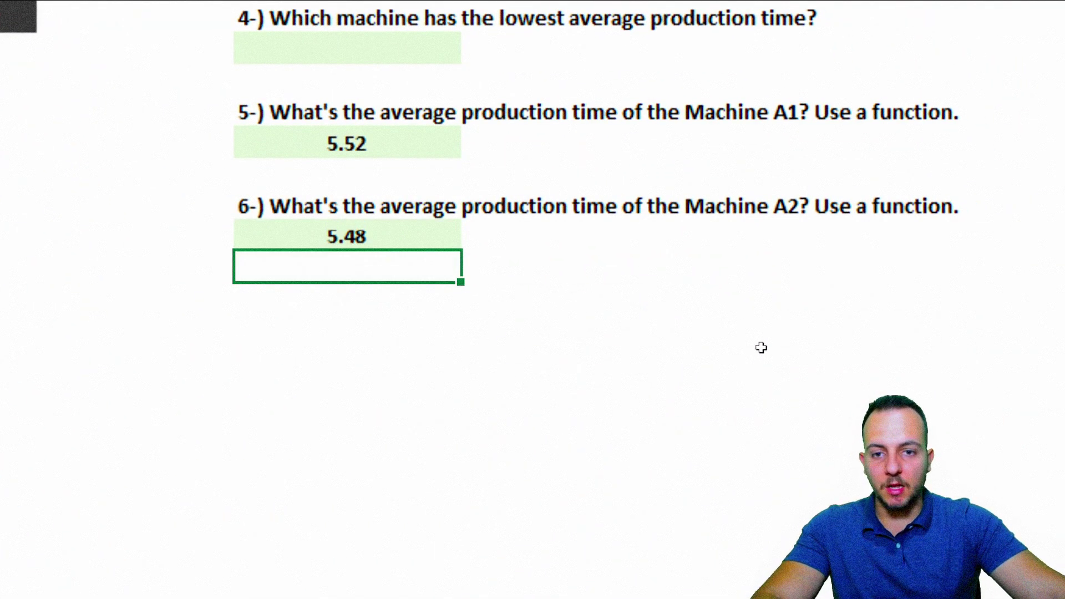
- Compare the two machine averages and answer question 4 by choosing Machine A2 in G4
{"action": "left_click", "coordinate": [451, 42]}
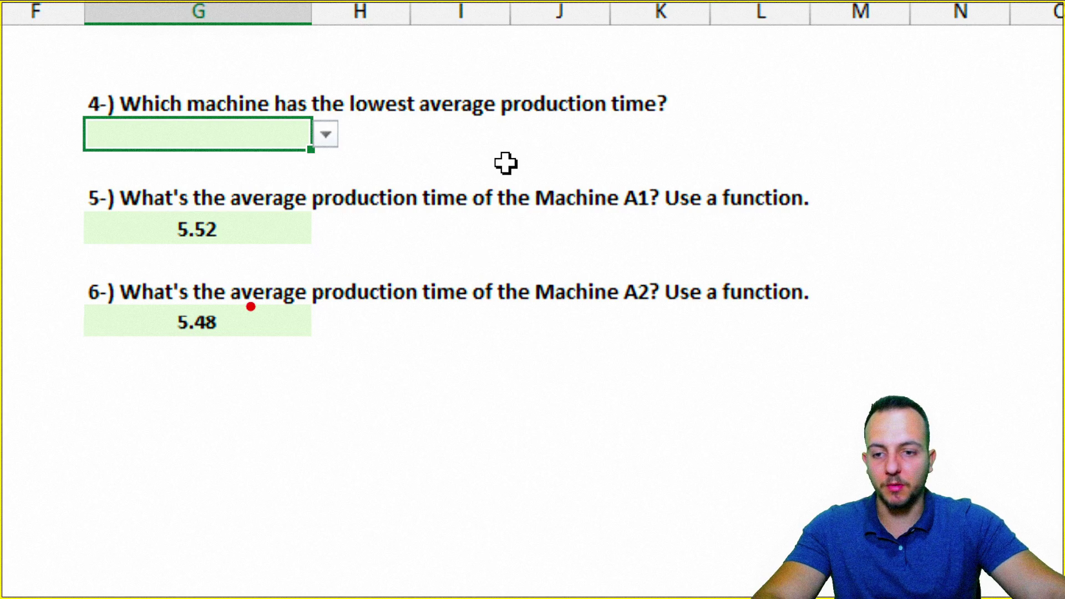
{"action": "left_click_drag", "start_coordinate": [166, 304], "coordinate": [238, 352]}
{"action": "left_click_drag", "start_coordinate": [527, 306], "coordinate": [685, 309]}
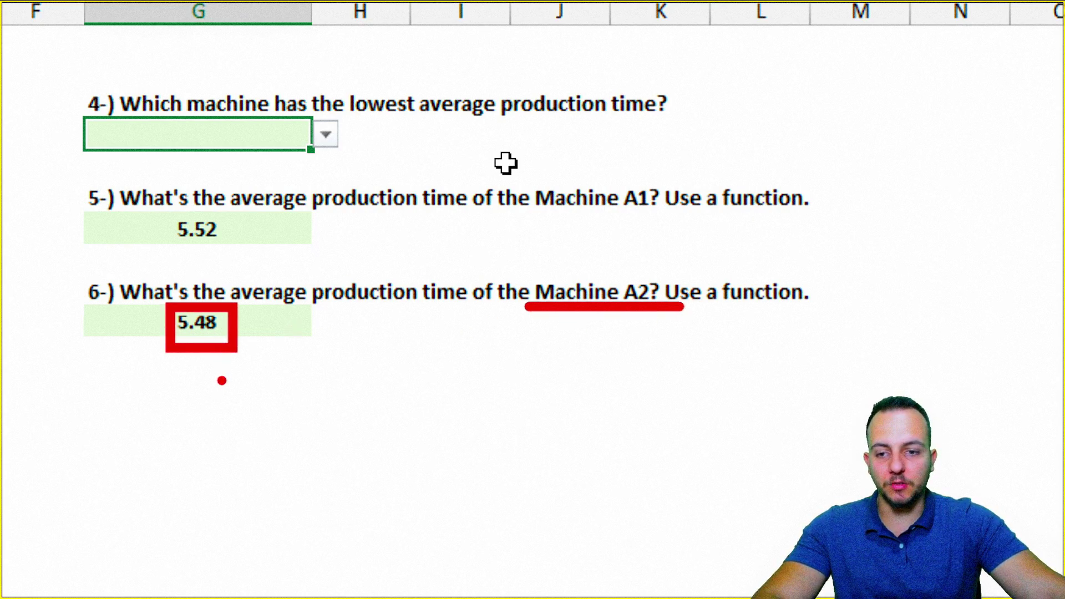
{"action": "left_click_drag", "start_coordinate": [203, 364], "coordinate": [225, 487]}
{"action": "mouse_move", "coordinate": [280, 119]}
{"action": "left_mouse_down"}
{"action": "mouse_move", "coordinate": [108, 149]}
{"action": "mouse_move", "coordinate": [227, 147]}
{"action": "left_mouse_up"}
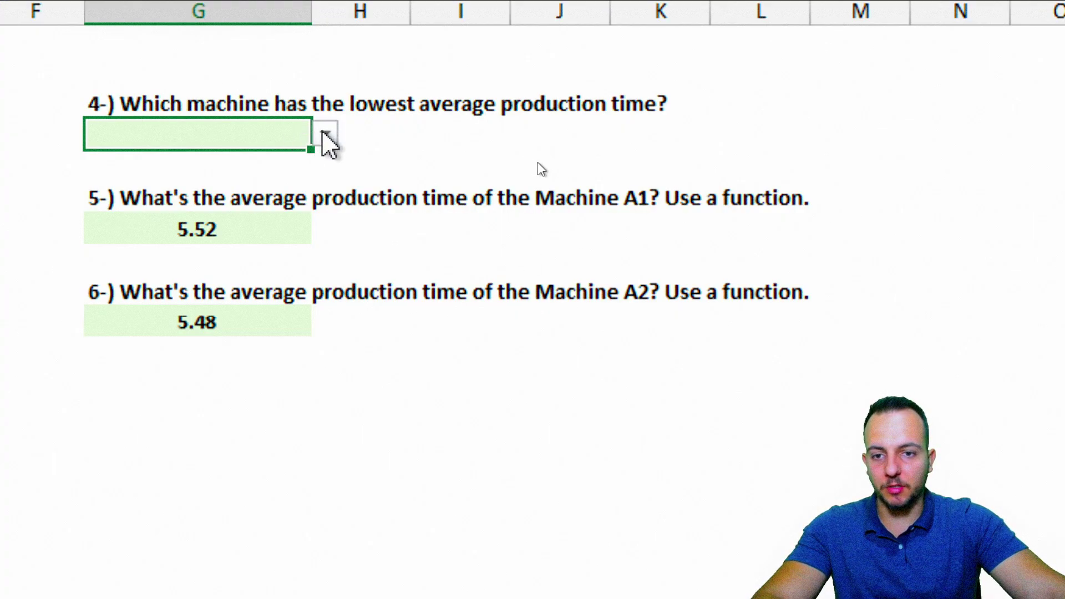
{"action": "left_click", "coordinate": [323, 134]}
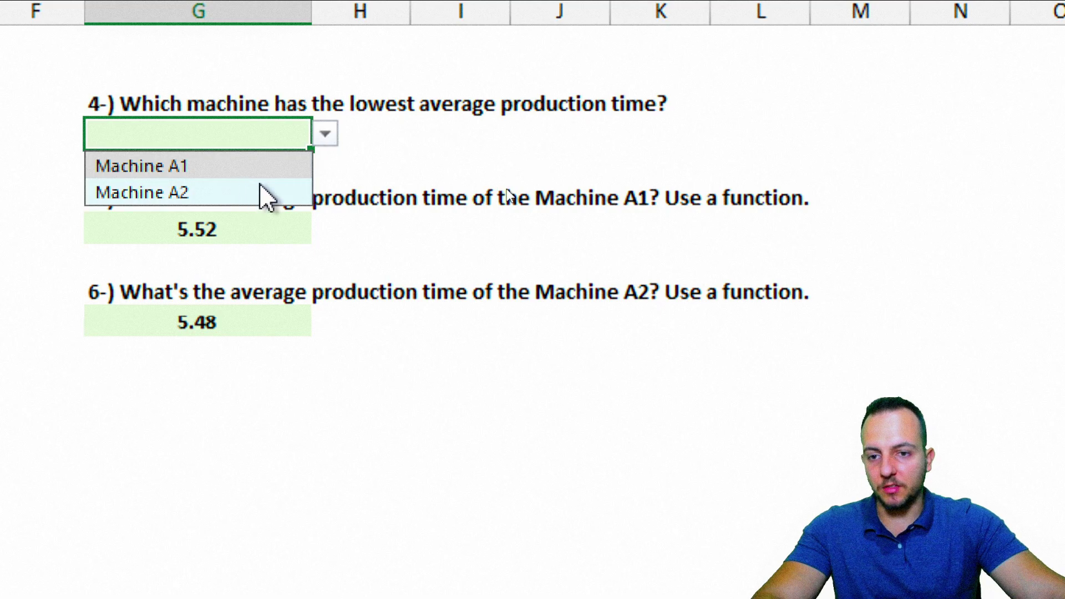
{"action": "left_click", "coordinate": [186, 206]}
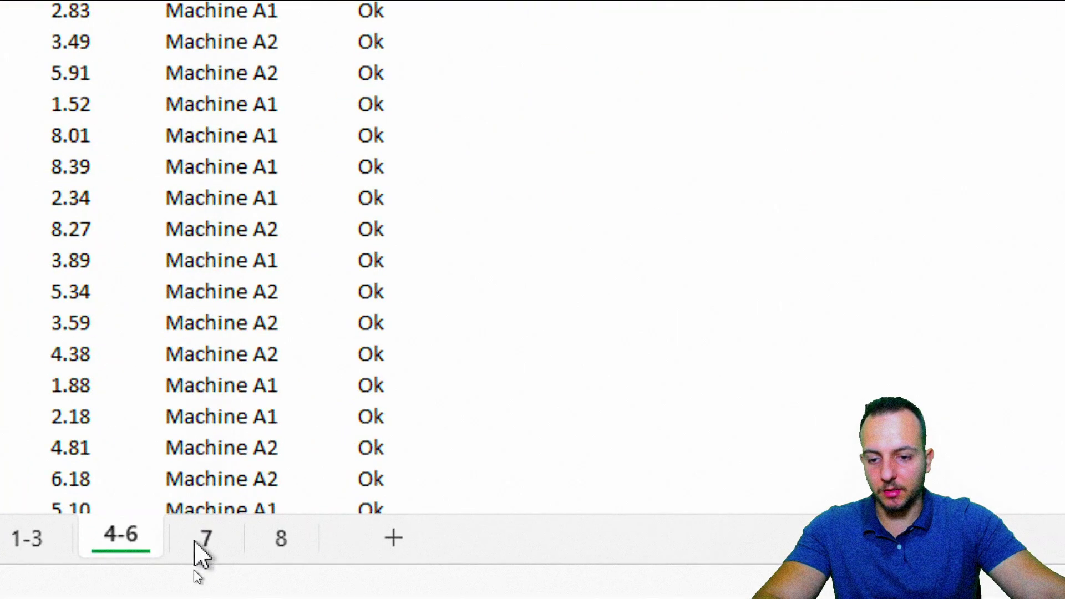
- Open sheet 7 and look over the Sales List and its Cost column J
{"action": "left_click", "coordinate": [201, 541]}
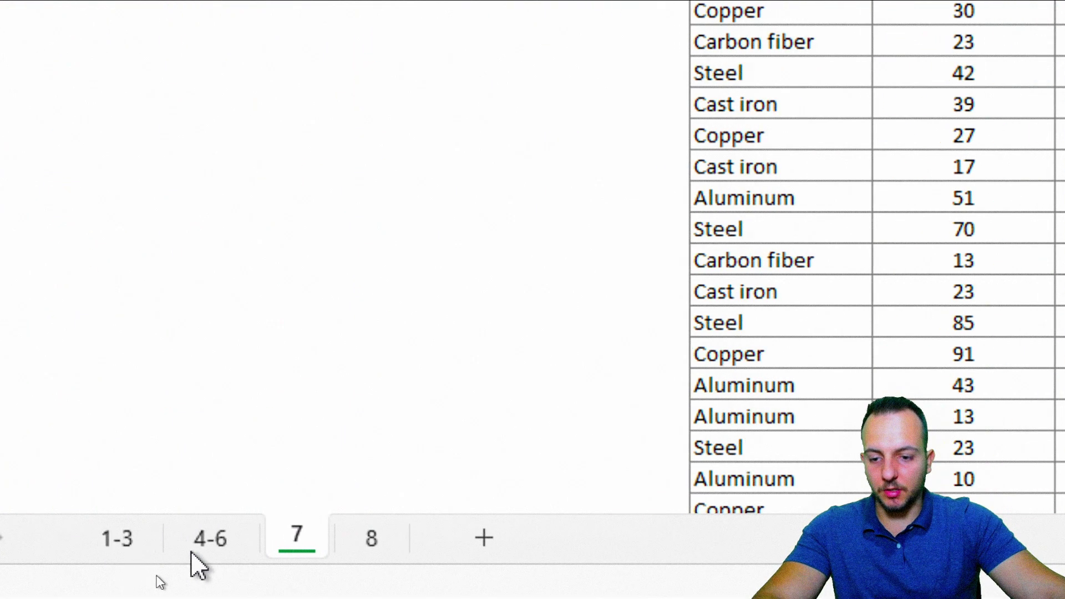
{"action": "scroll", "coordinate": [269, 293], "scroll_direction": "down", "scroll_amount": 20}
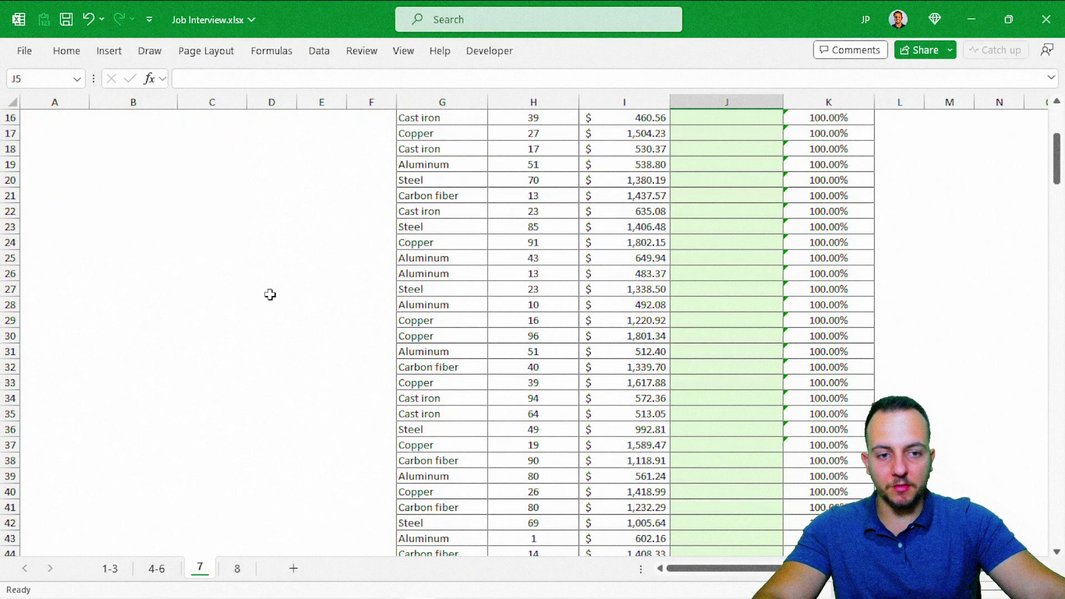
{"action": "scroll", "coordinate": [250, 311], "scroll_direction": "up", "scroll_amount": 15}
{"action": "scroll", "coordinate": [250, 312], "scroll_direction": "up", "scroll_amount": 8}
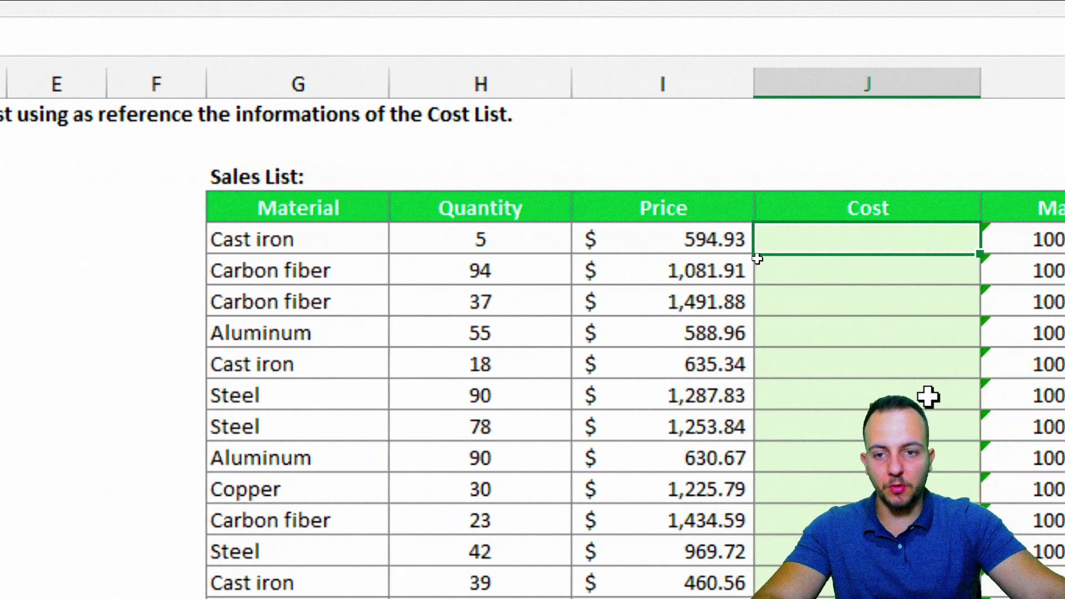
{"action": "left_click", "coordinate": [898, 80]}
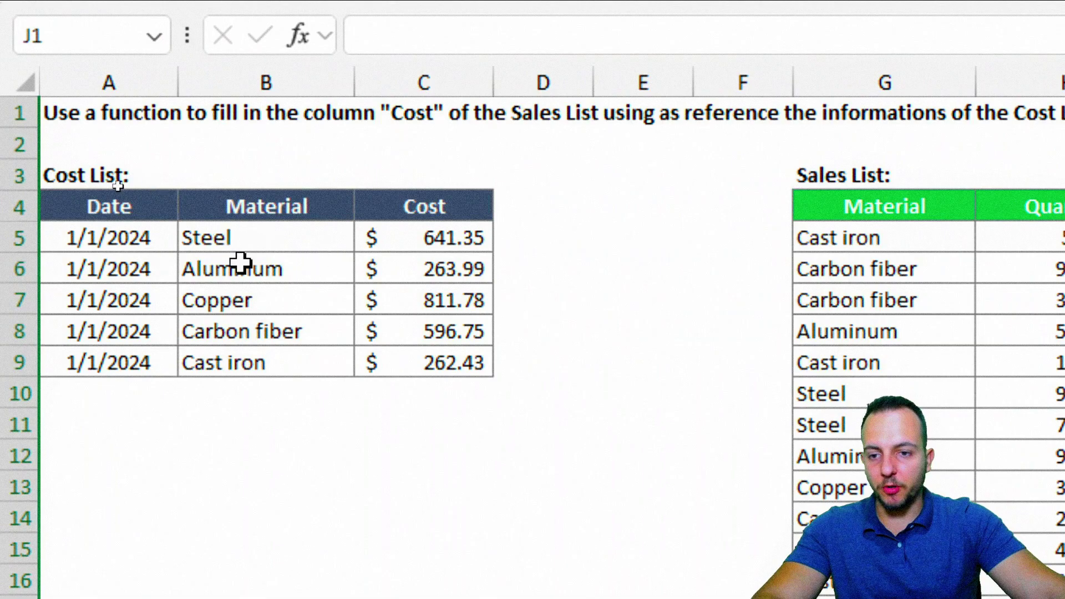
- Examine the Cost List in A4:C9 and the material and Cost cells of the first Sales List row
{"action": "left_click_drag", "start_coordinate": [142, 206], "coordinate": [422, 361]}
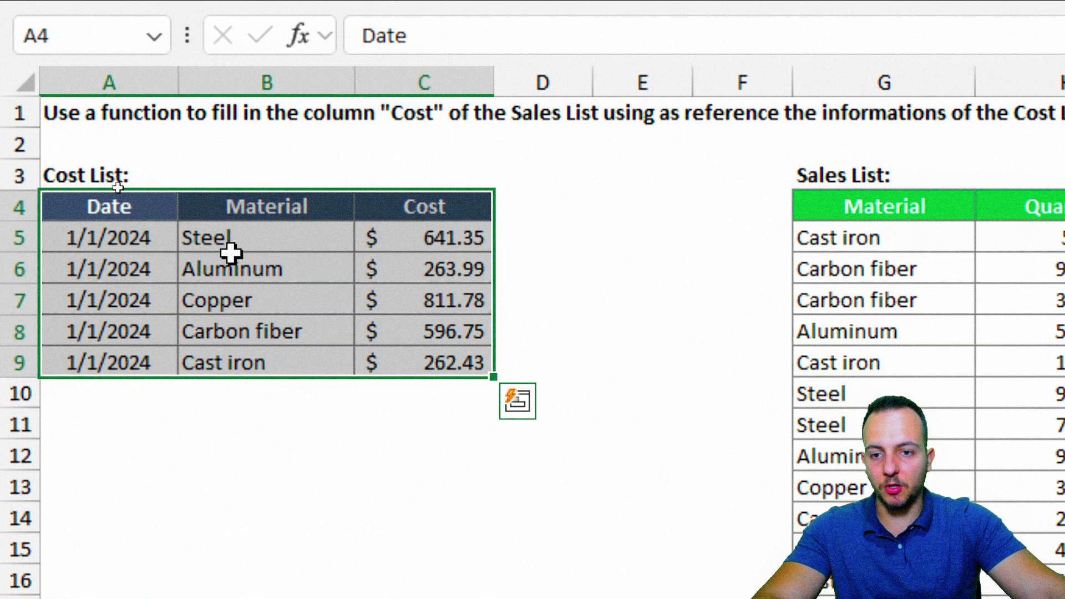
{"action": "left_click", "coordinate": [266, 238]}
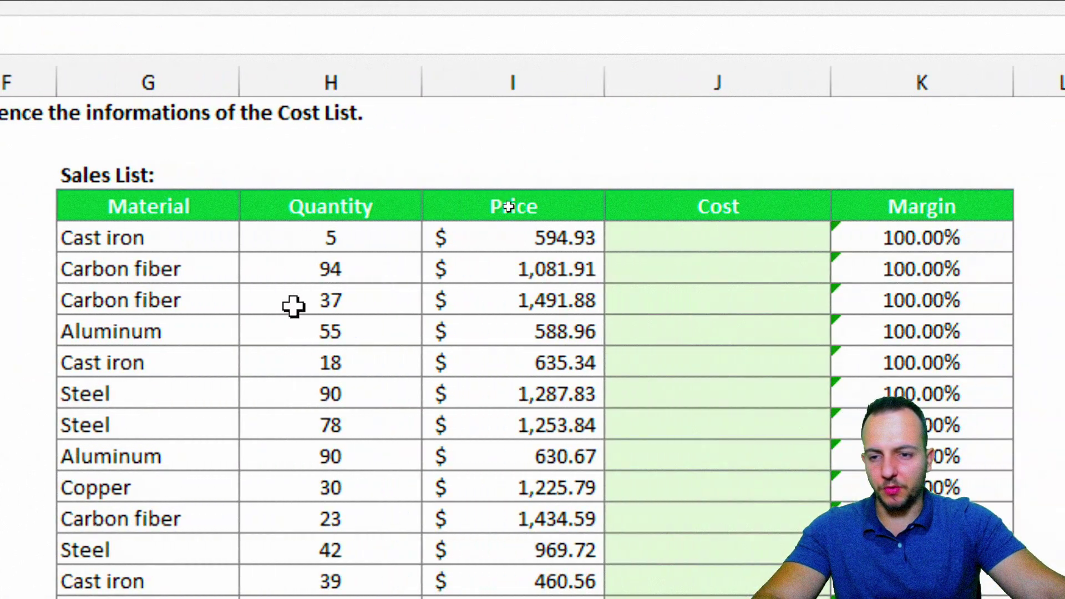
{"action": "left_click_drag", "start_coordinate": [218, 244], "coordinate": [692, 235]}
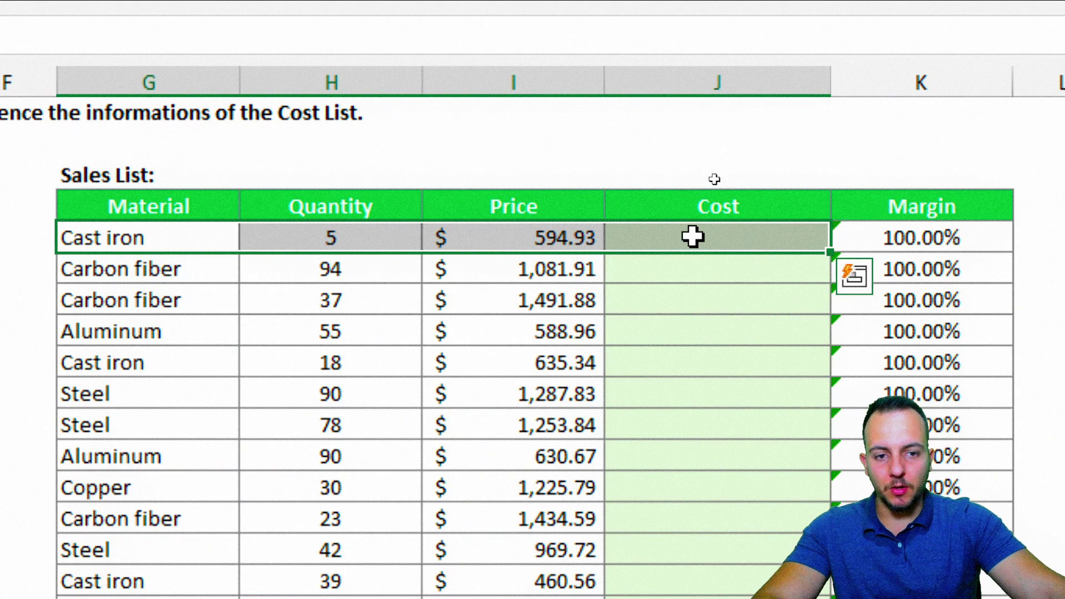
{"action": "left_click", "coordinate": [699, 237]}
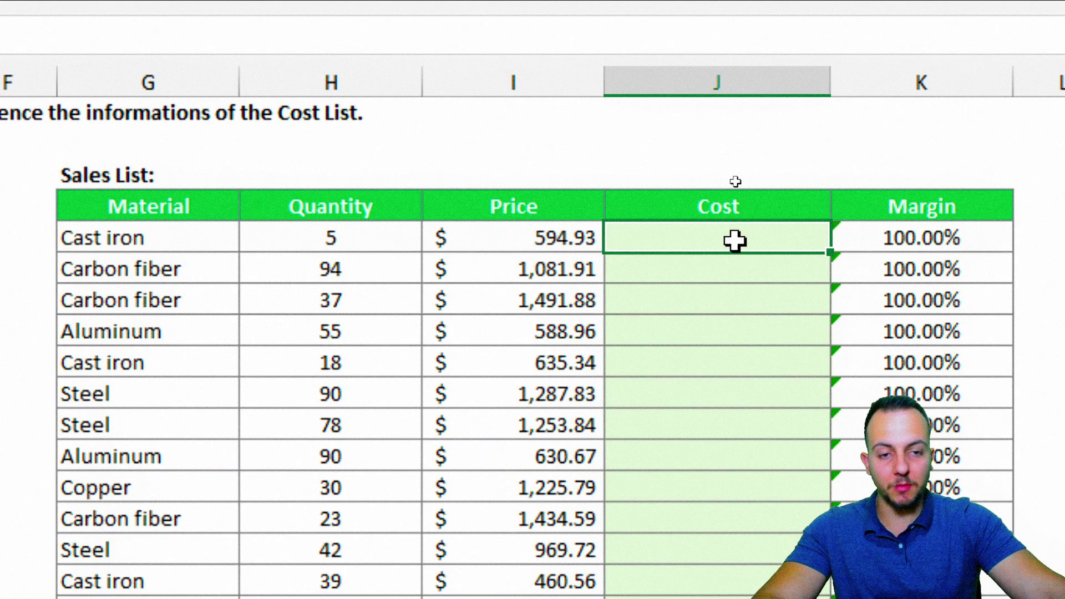
{"action": "left_click", "coordinate": [217, 245]}
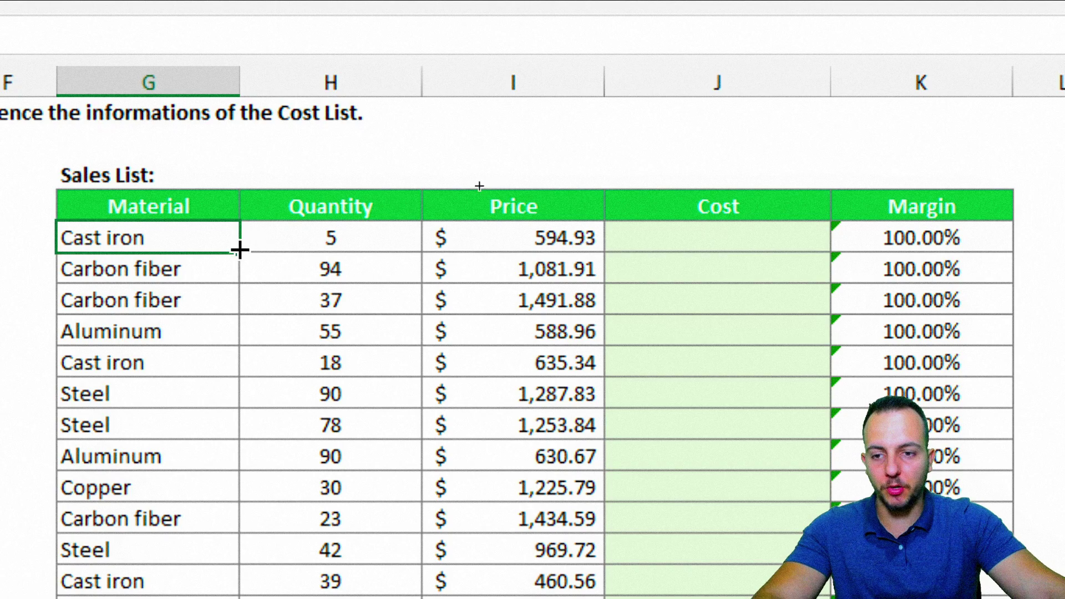
{"action": "left_click", "coordinate": [738, 238]}
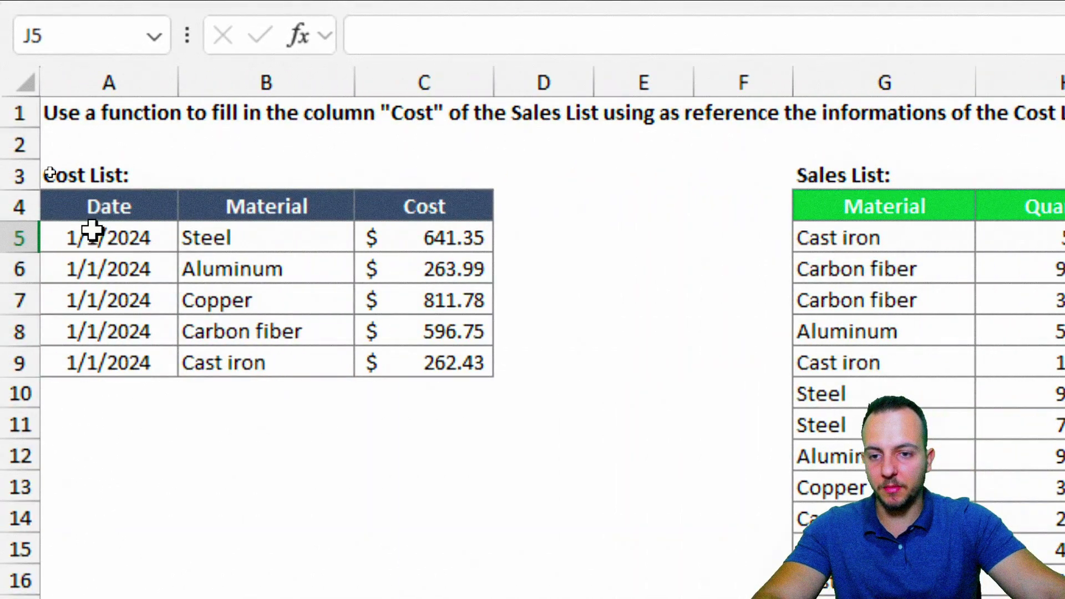
- Trace the Cast iron cost from the Cost List across to the Cost column of the Sales List
{"action": "left_click_drag", "start_coordinate": [88, 211], "coordinate": [433, 362]}
{"action": "left_click_drag", "start_coordinate": [261, 358], "coordinate": [422, 364]}
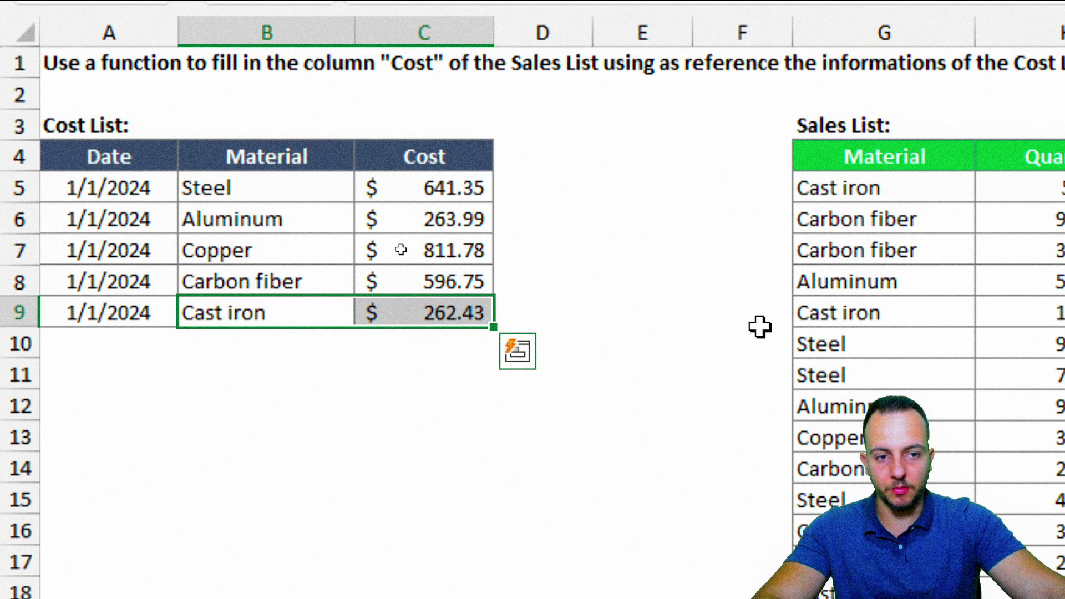
{"action": "left_click", "coordinate": [405, 318]}
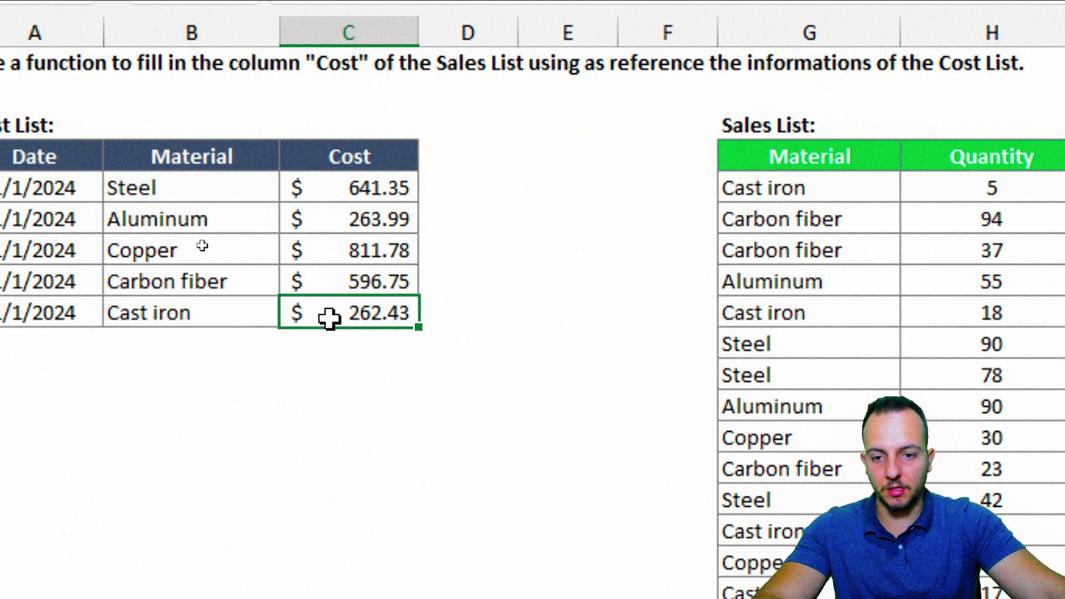
{"action": "left_click_drag", "start_coordinate": [409, 314], "coordinate": [923, 298]}
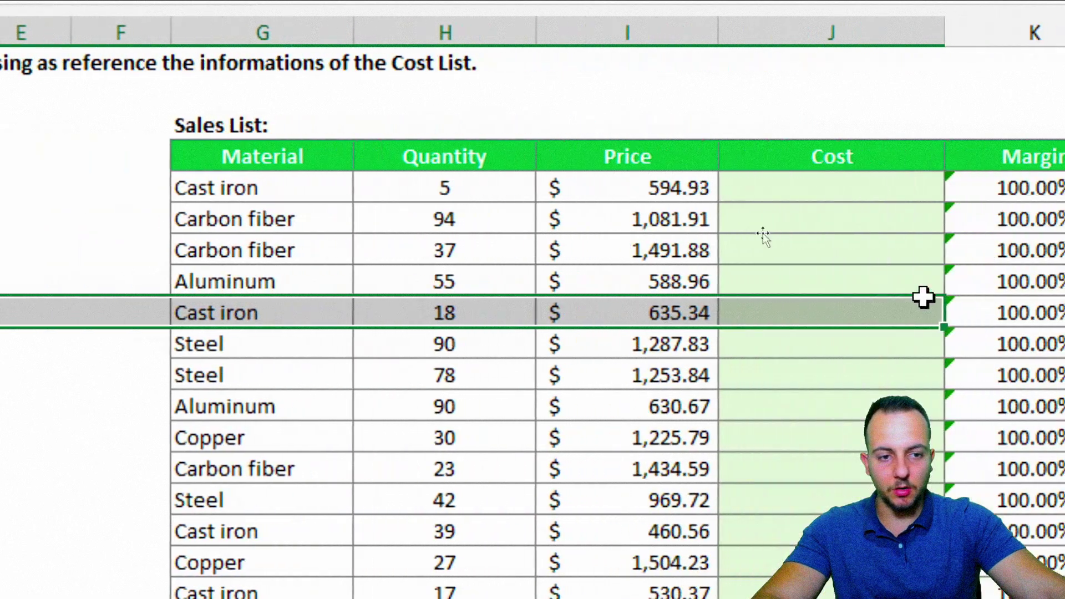
{"action": "left_click", "coordinate": [820, 190]}
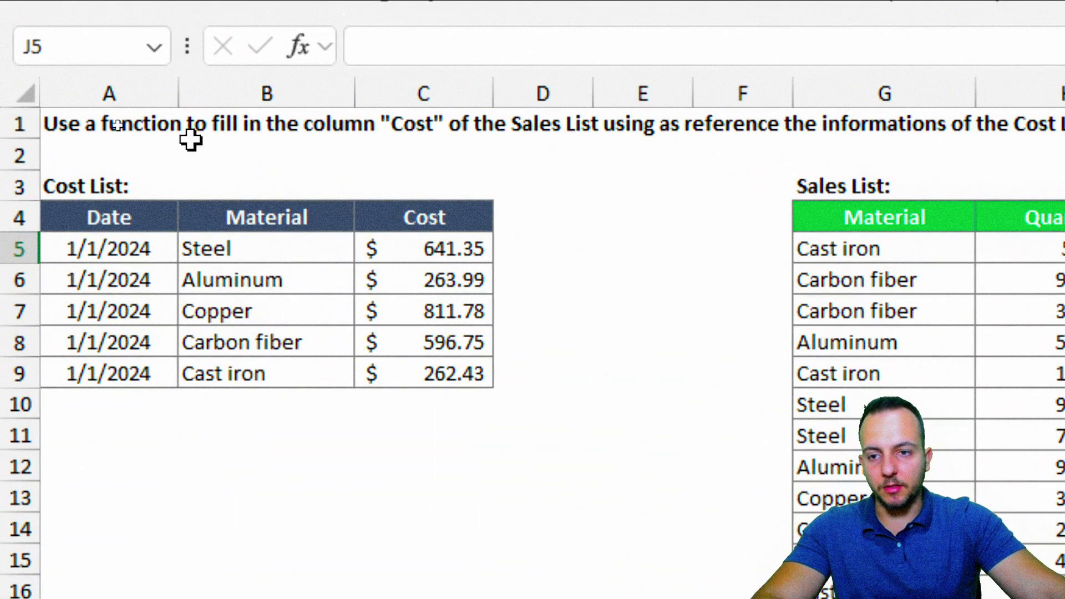
- Review the task instruction in row 1, the Cost List's materials and costs, and the Sales List's Cost cells
{"action": "left_click_drag", "start_coordinate": [87, 103], "coordinate": [194, 143]}
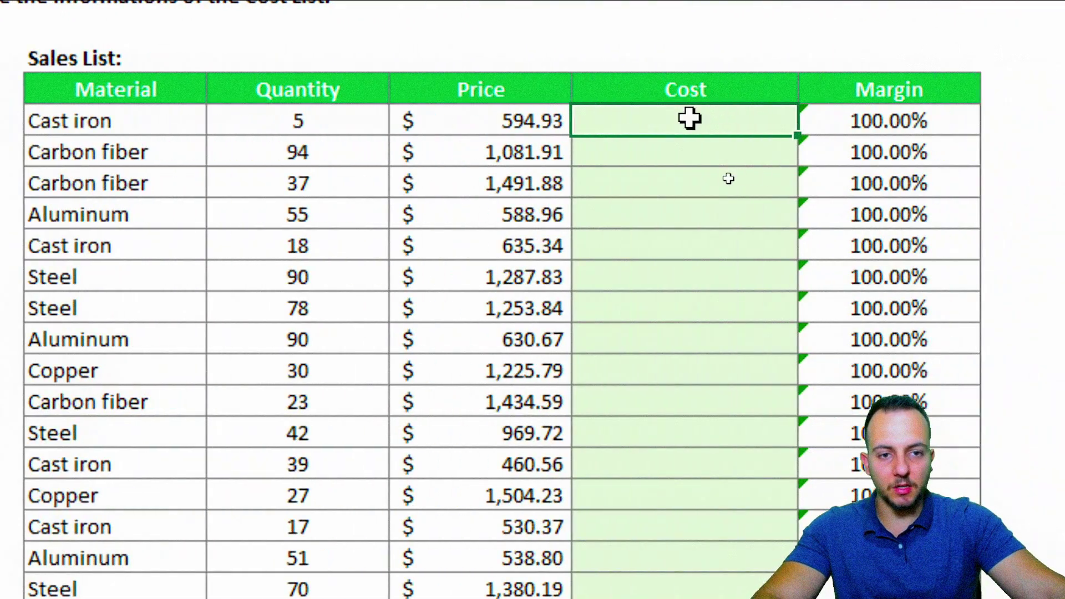
{"action": "left_click_drag", "start_coordinate": [689, 118], "coordinate": [718, 208]}
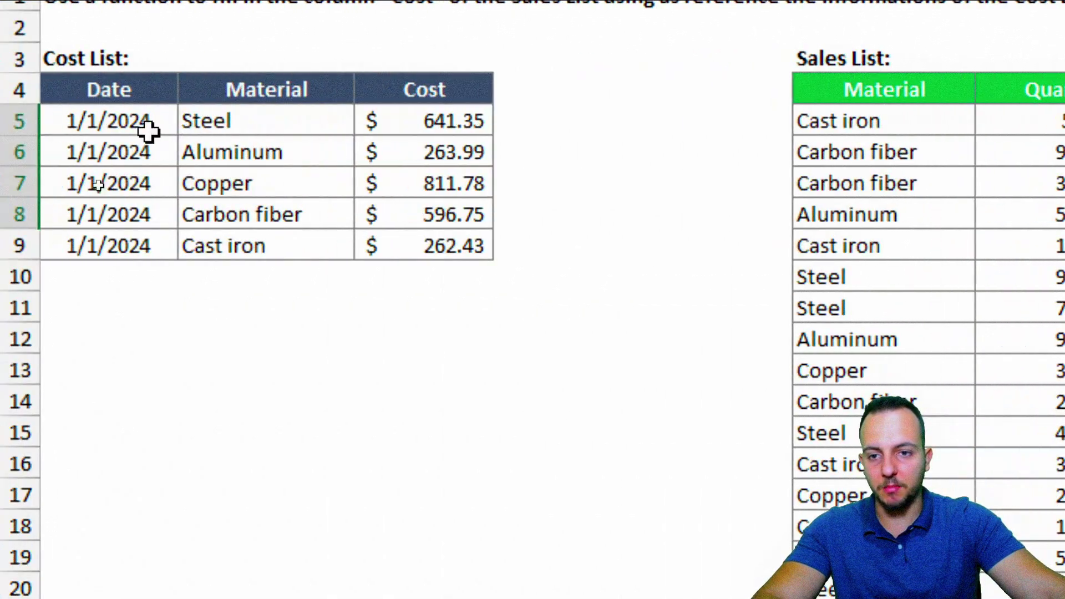
{"action": "left_click_drag", "start_coordinate": [244, 128], "coordinate": [416, 247]}
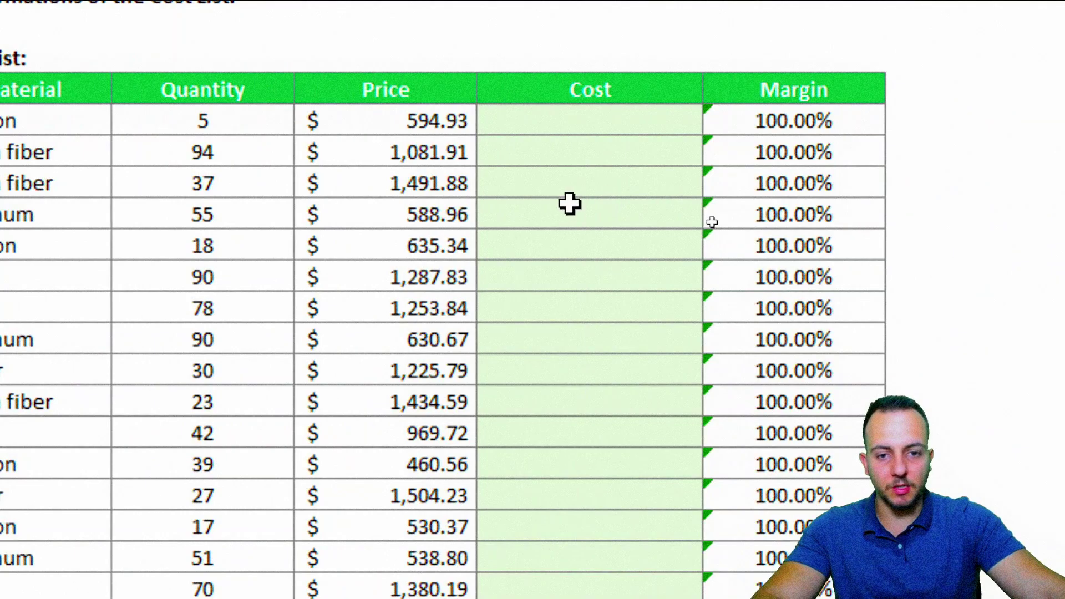
{"action": "left_click_drag", "start_coordinate": [570, 205], "coordinate": [533, 400]}
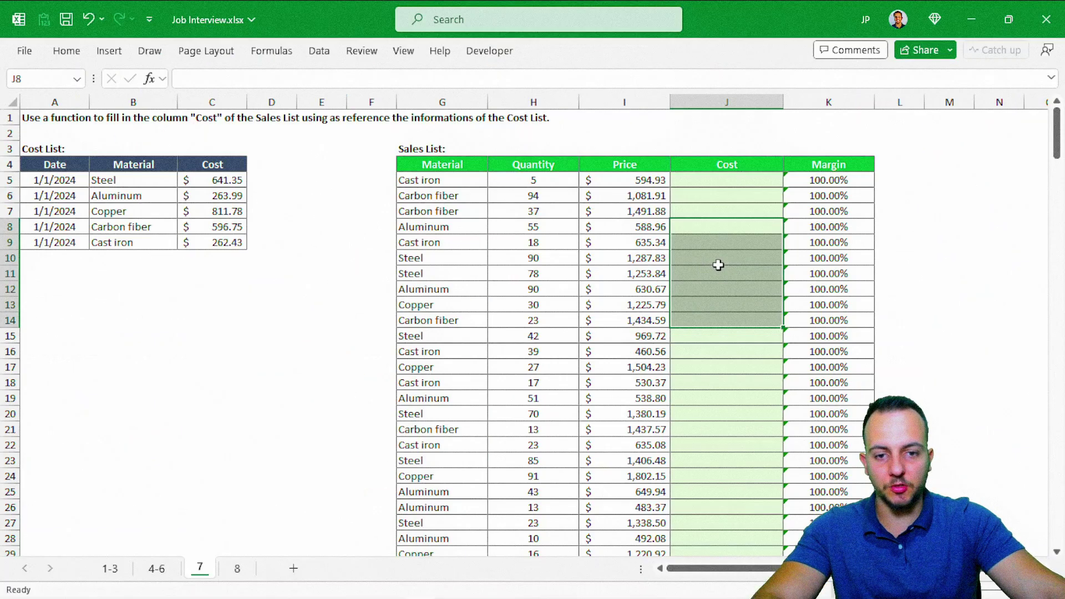
- Look through the empty Cost cells down the rows of the Sales List
{"action": "left_click", "coordinate": [718, 264]}
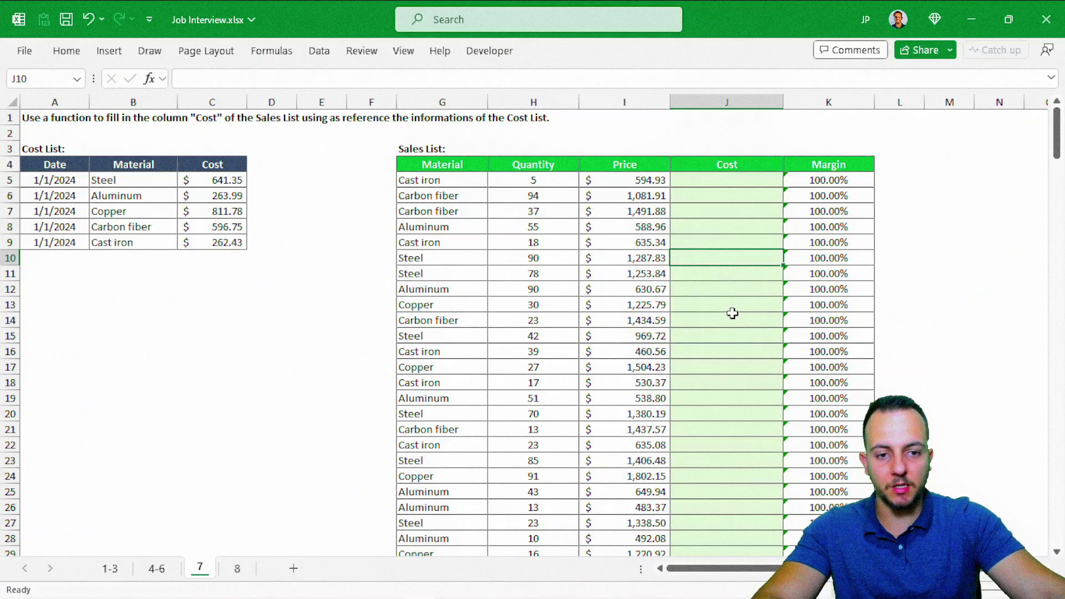
{"action": "scroll", "coordinate": [729, 328], "scroll_direction": "down", "scroll_amount": 20}
{"action": "scroll", "coordinate": [729, 329], "scroll_direction": "down", "scroll_amount": 10}
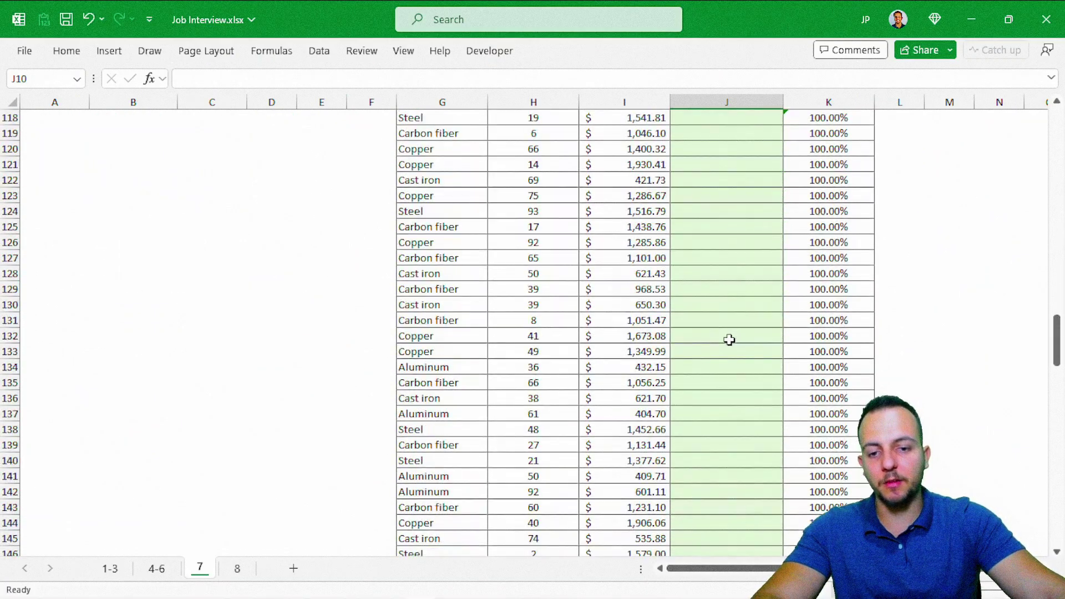
{"action": "scroll", "coordinate": [729, 340], "scroll_direction": "down", "scroll_amount": 4}
{"action": "scroll", "coordinate": [732, 347], "scroll_direction": "up", "scroll_amount": 20}
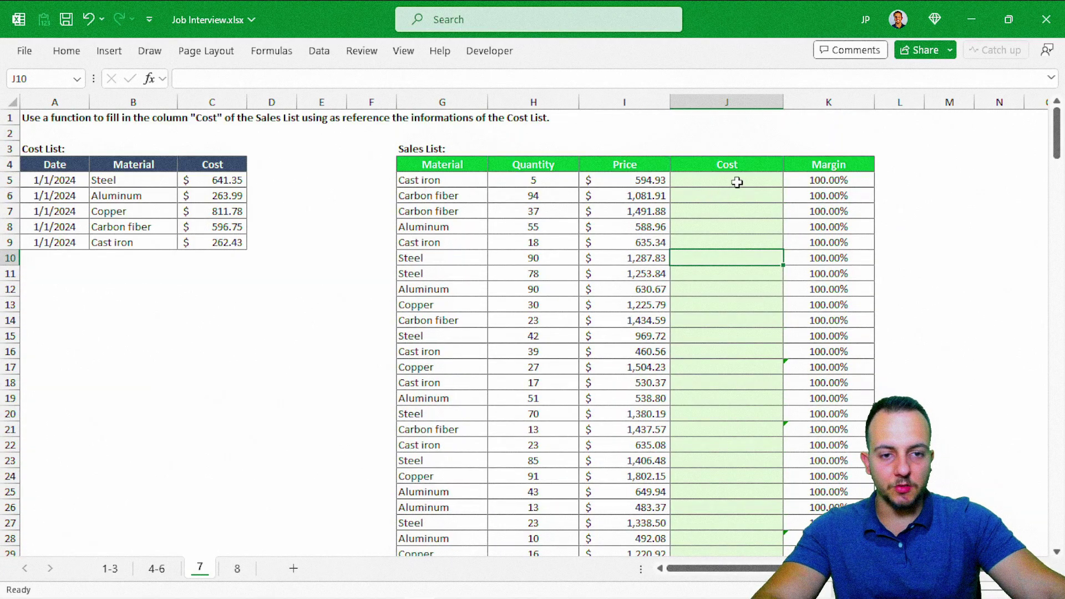
- Begin a formula in J5, the first Cost cell of the Sales List
{"action": "left_click", "coordinate": [737, 182]}
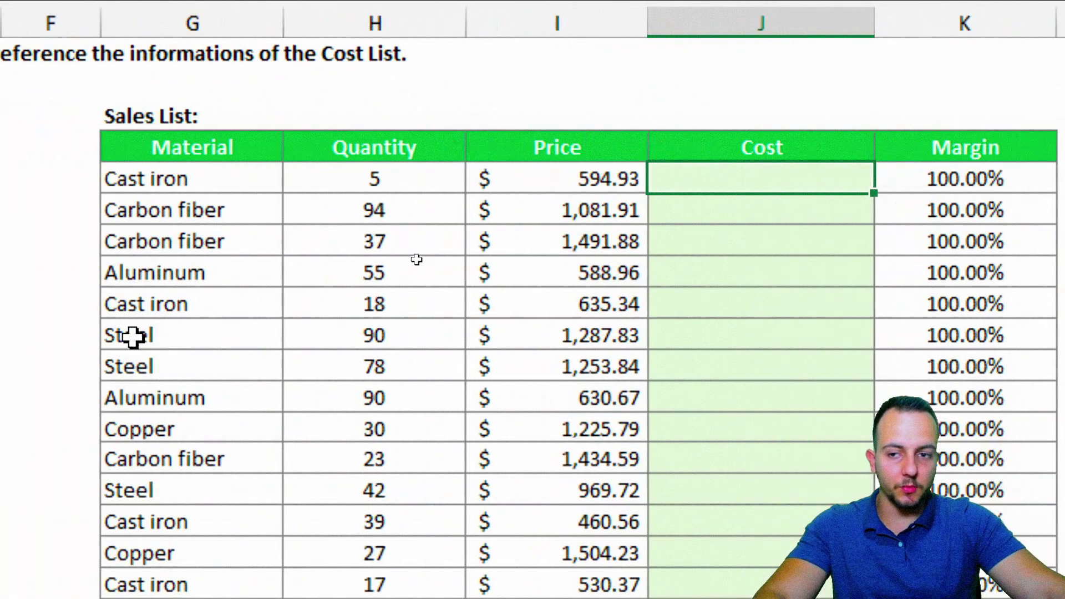
{"action": "type", "text": "="}
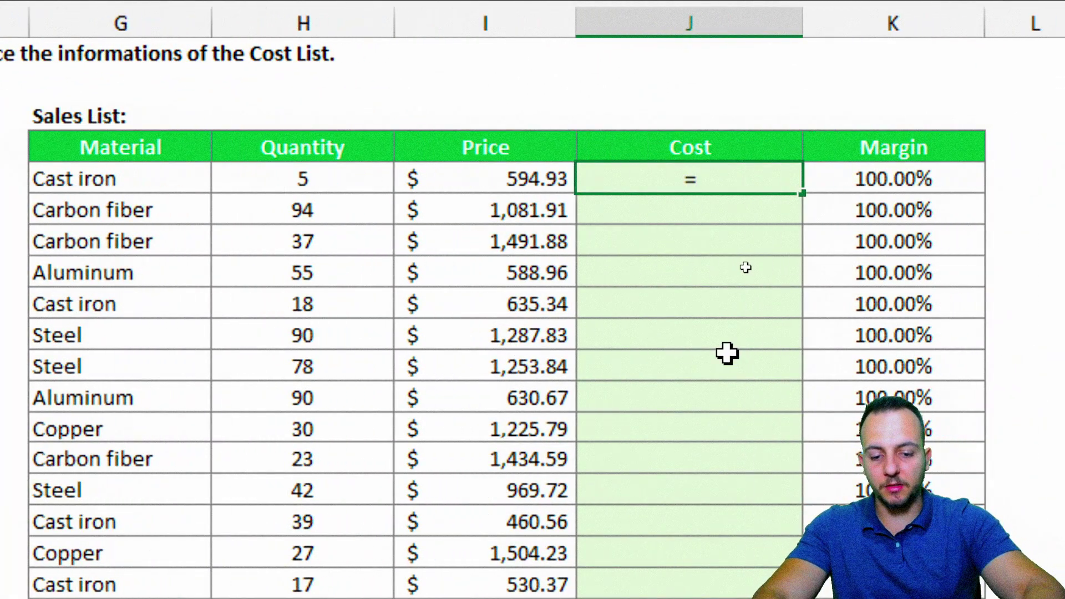
{"action": "type", "text": "vloo"}
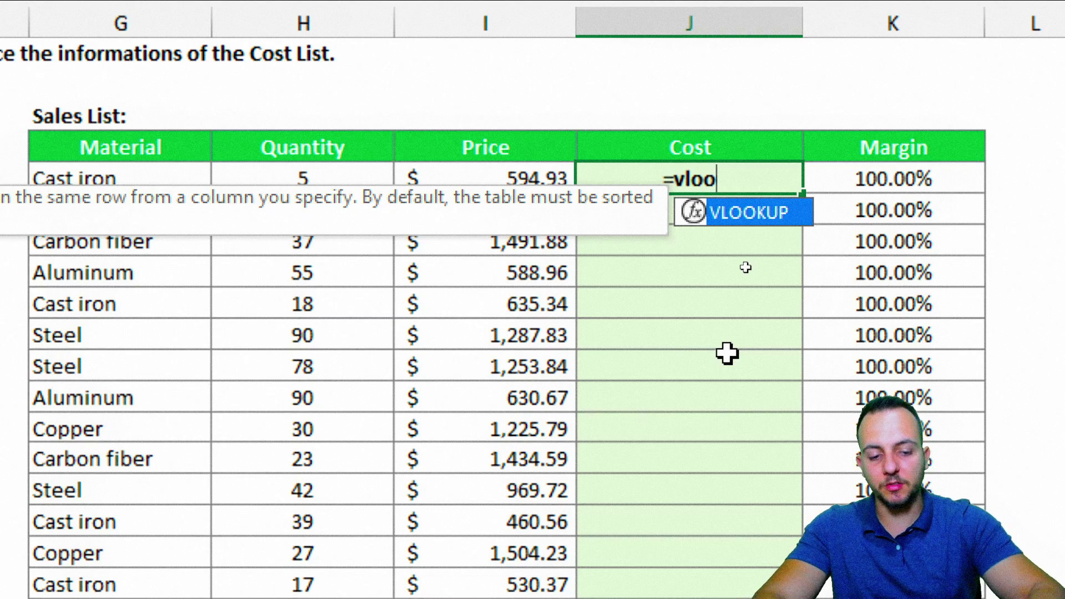
{"action": "key", "text": "BackSpace"}
{"action": "key", "text": "BackSpace"}
{"action": "key", "text": "BackSpace"}
{"action": "key", "text": "BackSpace"}
{"action": "type", "text": "xlo"}
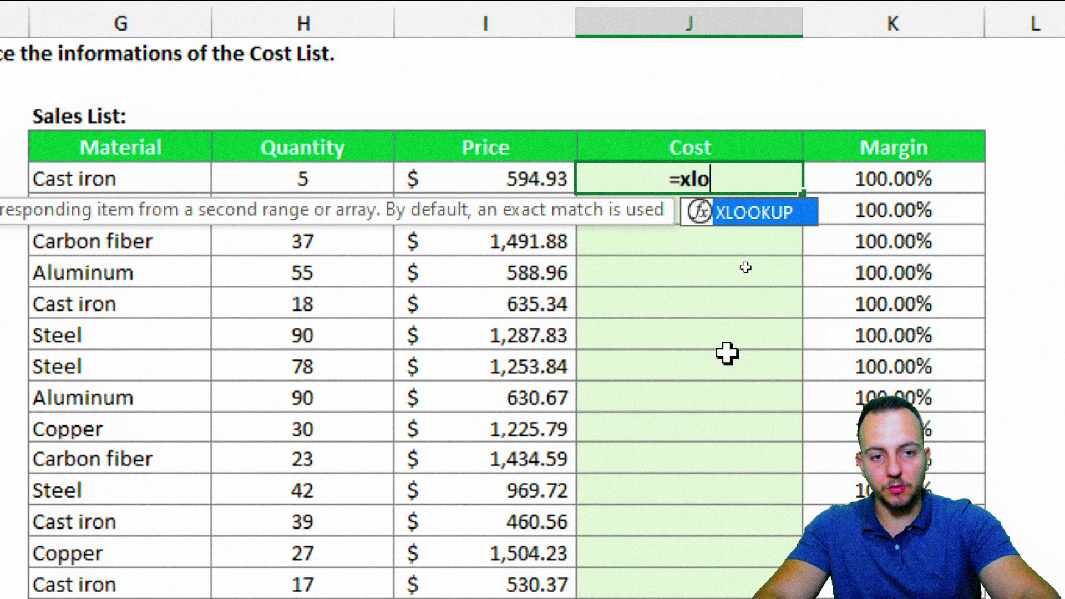
{"action": "key", "text": "BackSpace"}
{"action": "key", "text": "BackSpace"}
{"action": "key", "text": "BackSpace"}
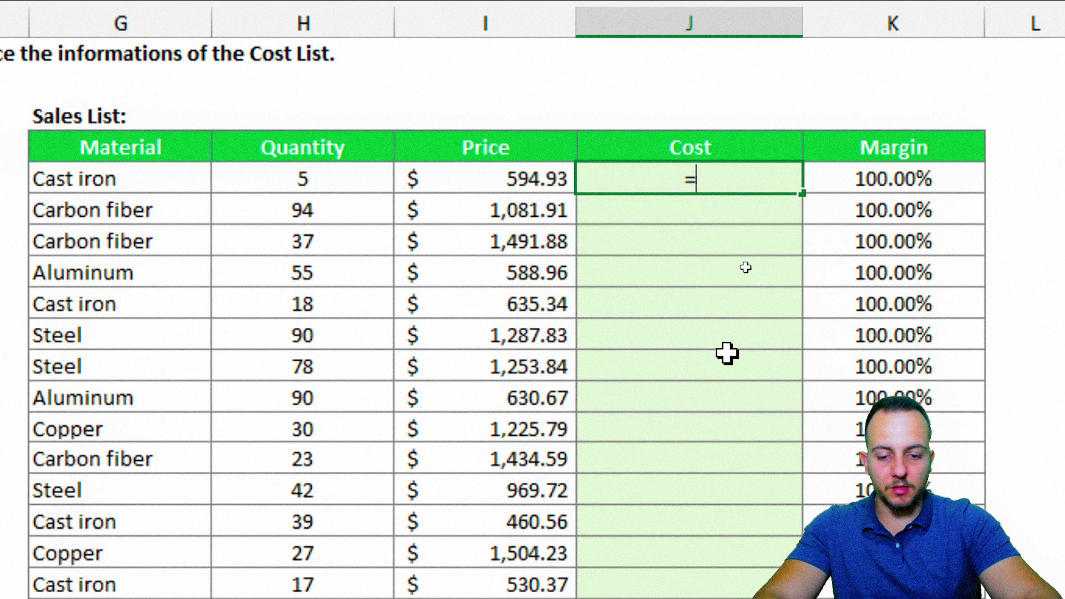
{"action": "type", "text": "inde"}
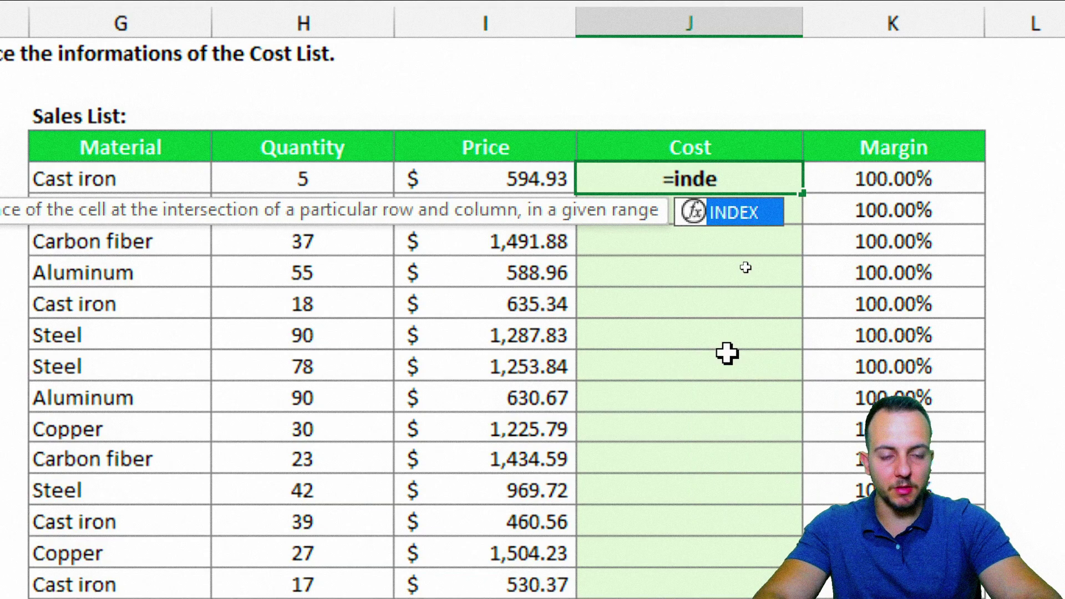
{"action": "key", "text": "BackSpace"}
{"action": "key", "text": "BackSpace"}
{"action": "key", "text": "BackSpace"}
{"action": "key", "text": "BackSpace"}
- Use the VLOOKUP function in the J5 formula, with the material in G5 as the lookup value
{"action": "type", "text": "vl"}
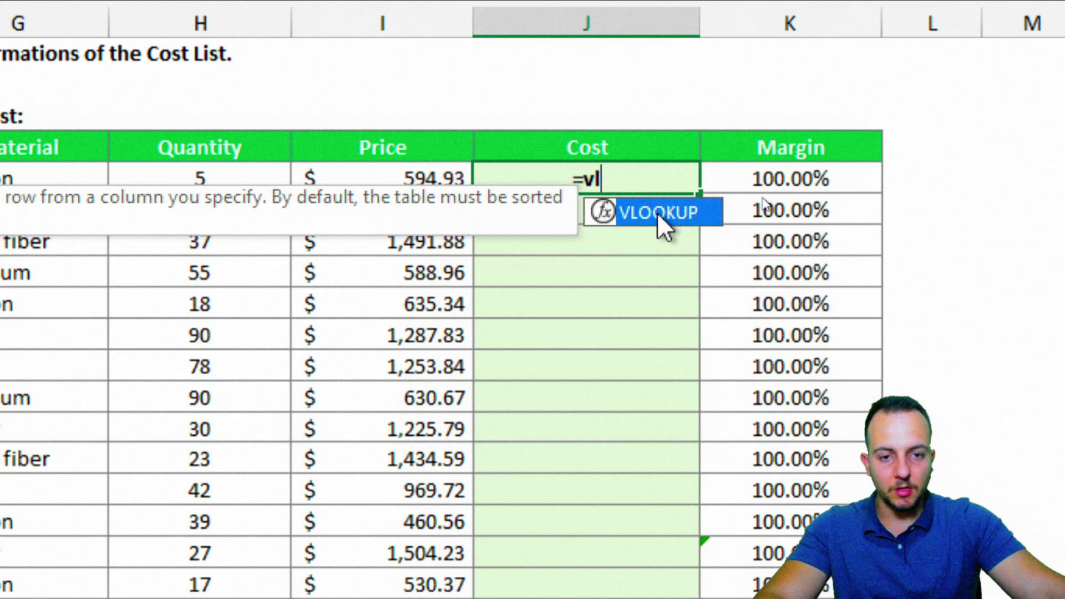
{"action": "double_click", "coordinate": [629, 212]}
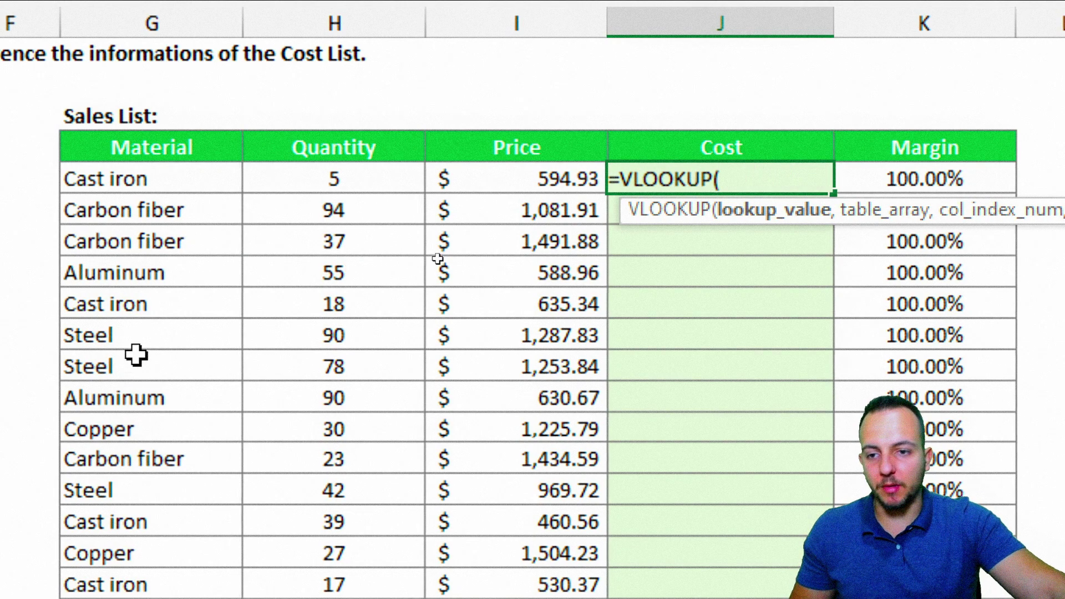
{"action": "left_click", "coordinate": [178, 183]}
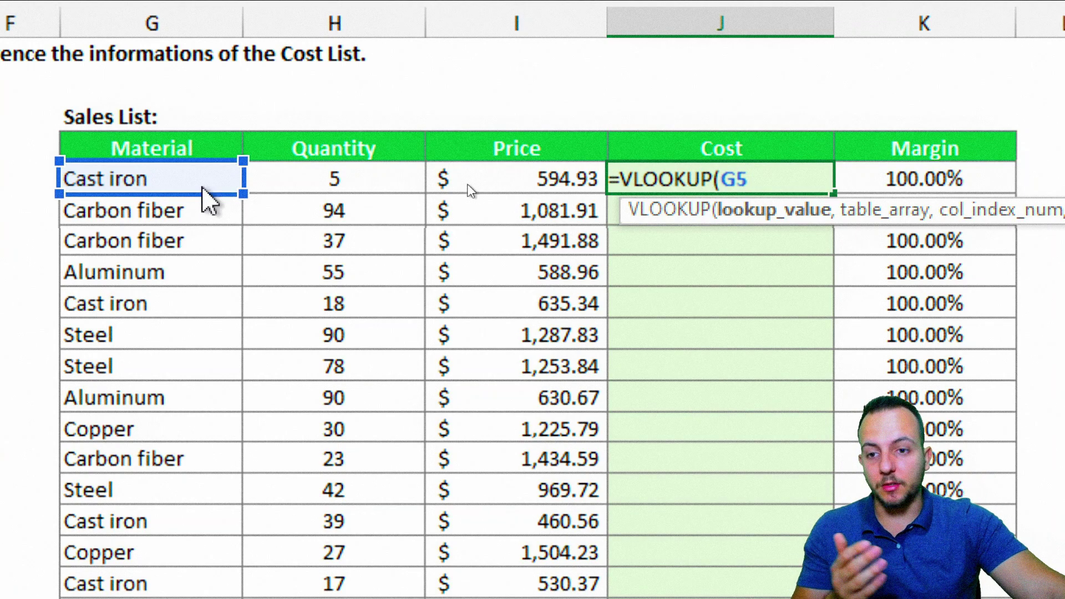
{"action": "left_click_drag", "start_coordinate": [202, 188], "coordinate": [190, 134]}
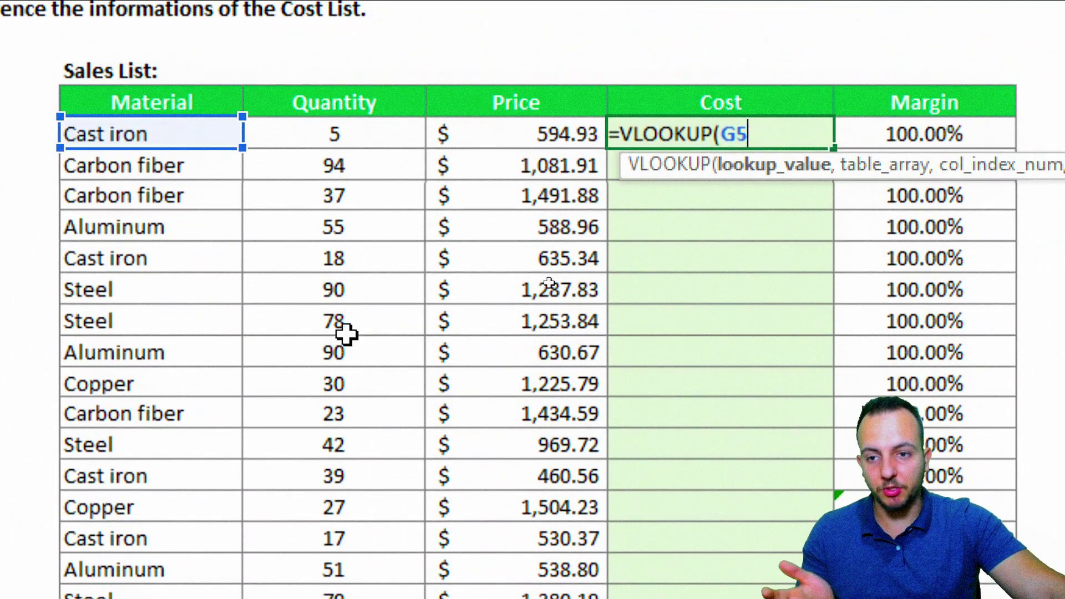
{"action": "type", "text": ","}
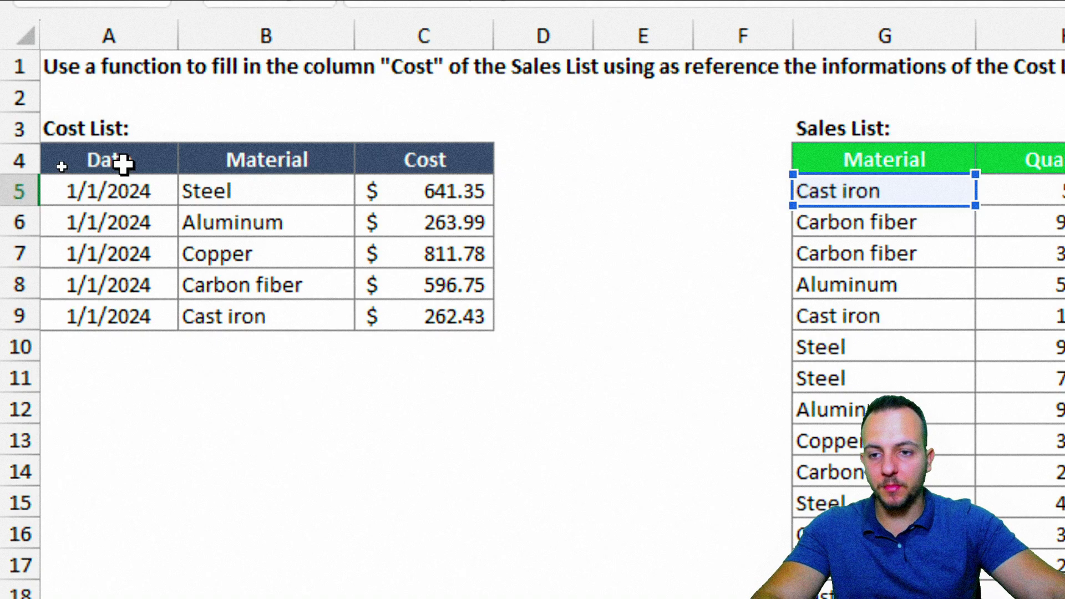
- Set the VLOOKUP table array to the Cost List's Material and Cost columns as the absolute range $B$4:$C$9
{"action": "left_click_drag", "start_coordinate": [129, 161], "coordinate": [112, 309]}
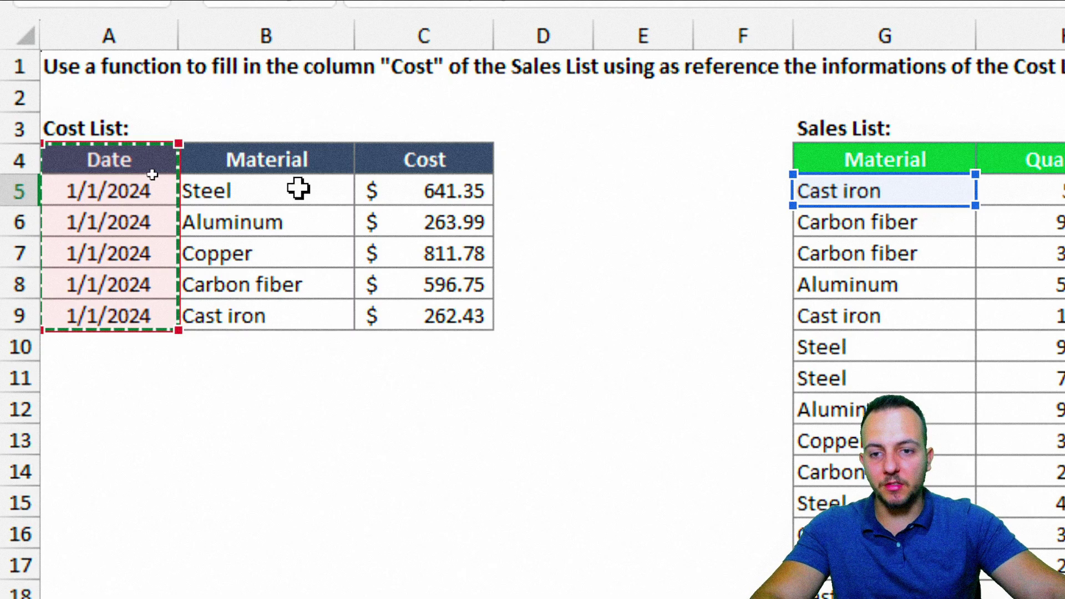
{"action": "left_click_drag", "start_coordinate": [297, 187], "coordinate": [309, 208]}
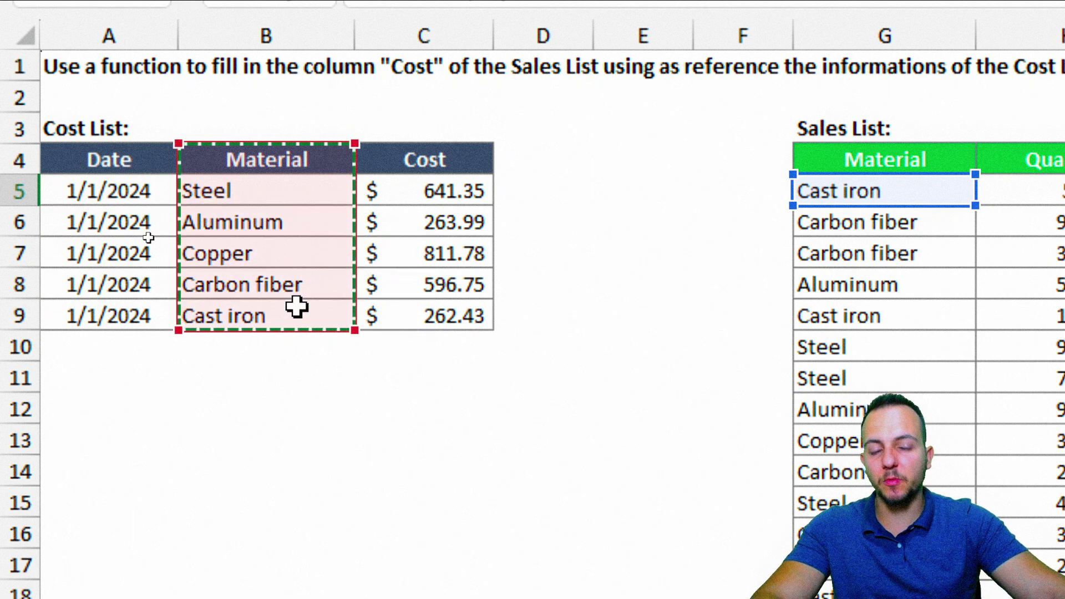
{"action": "left_click_drag", "start_coordinate": [316, 179], "coordinate": [455, 316]}
{"action": "left_click_drag", "start_coordinate": [458, 279], "coordinate": [408, 277]}
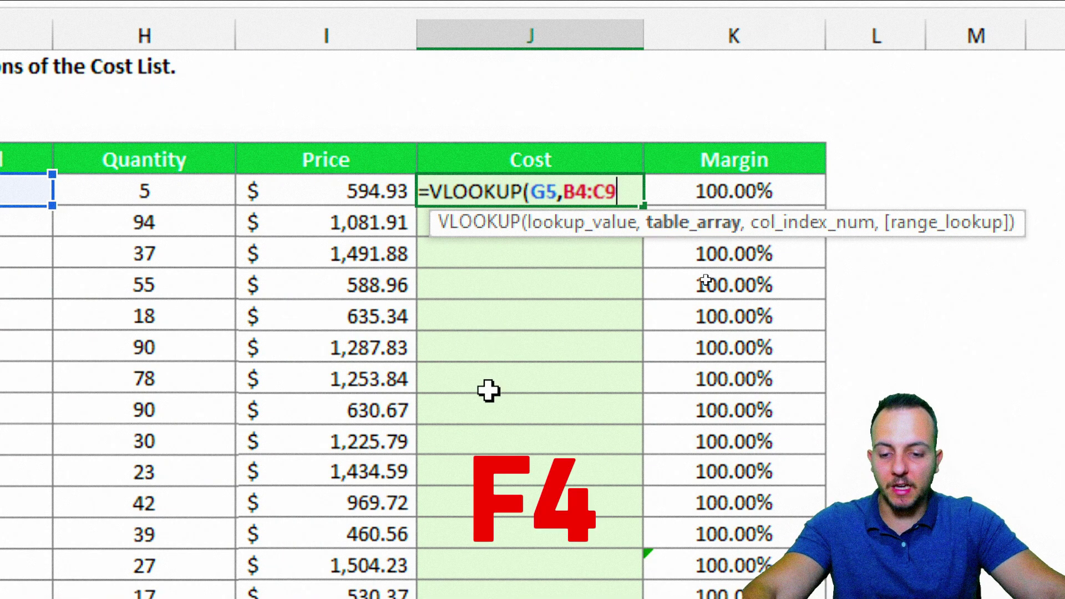
{"action": "key", "text": "F4"}
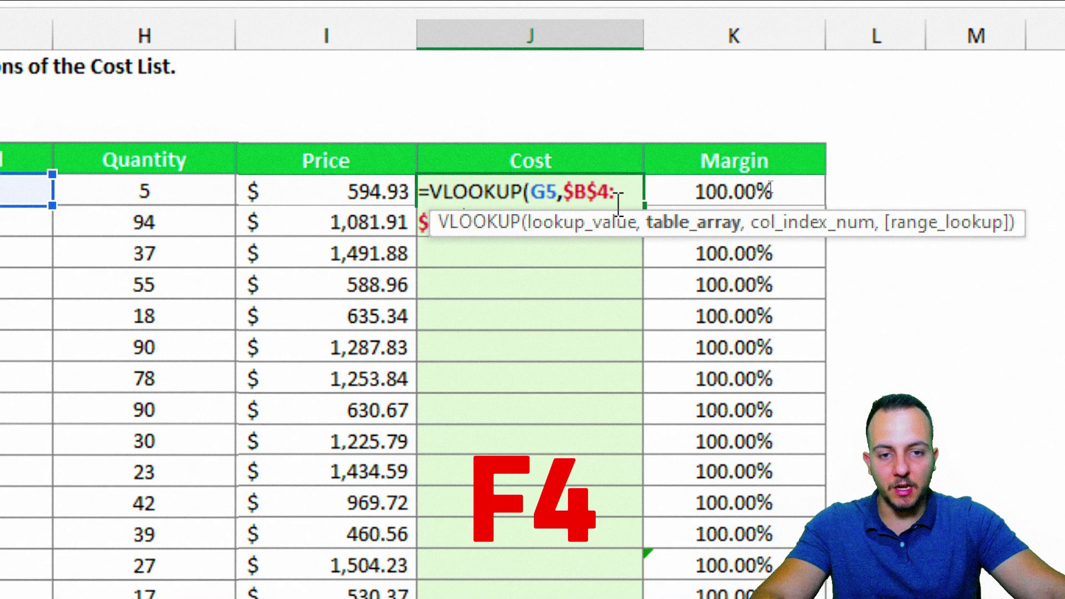
{"action": "left_click", "coordinate": [526, 375]}
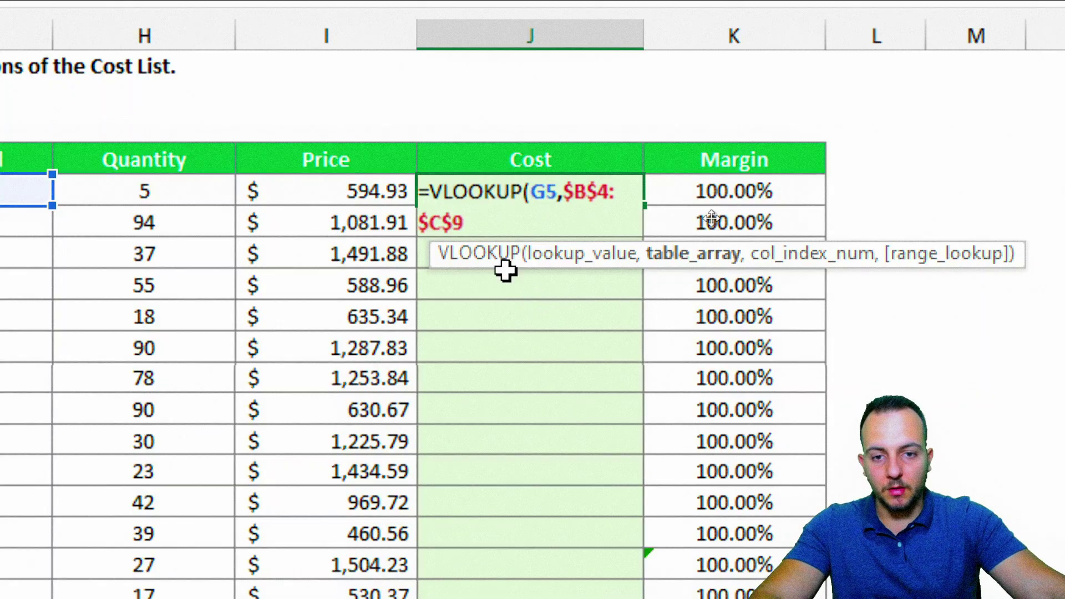
{"action": "type", "text": ","}
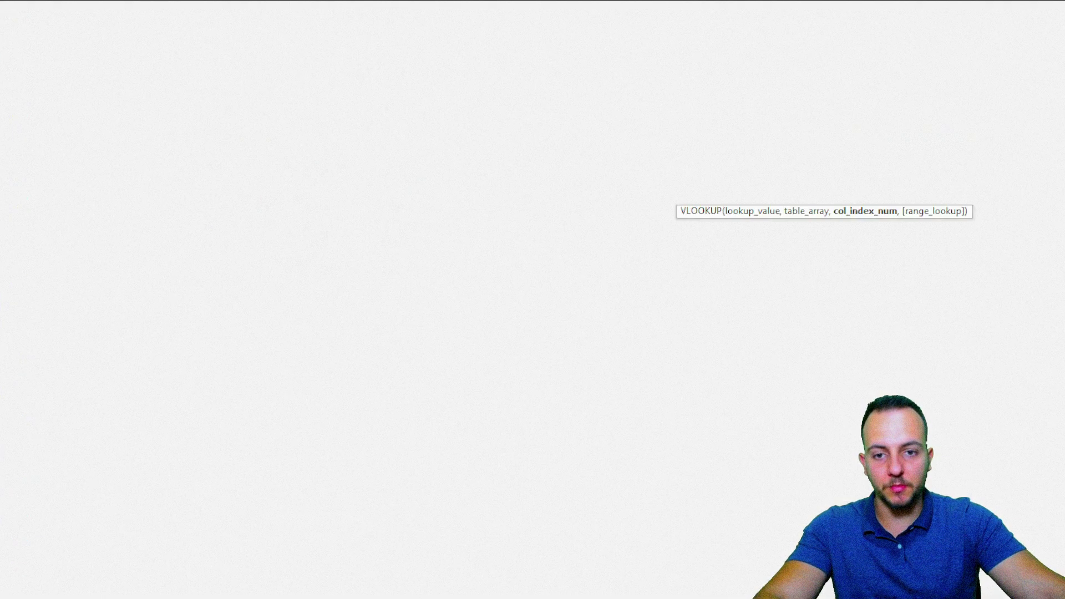
- Complete the VLOOKUP formula in J5 with column index 2 and FALSE for an exact match
{"action": "type", "text": "2"}
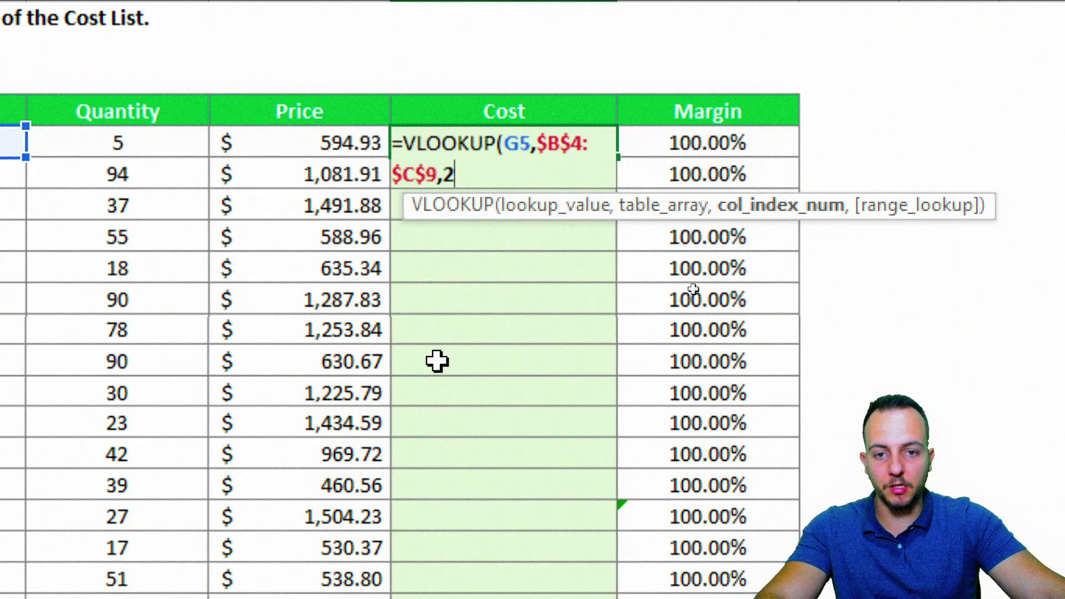
{"action": "type", "text": ","}
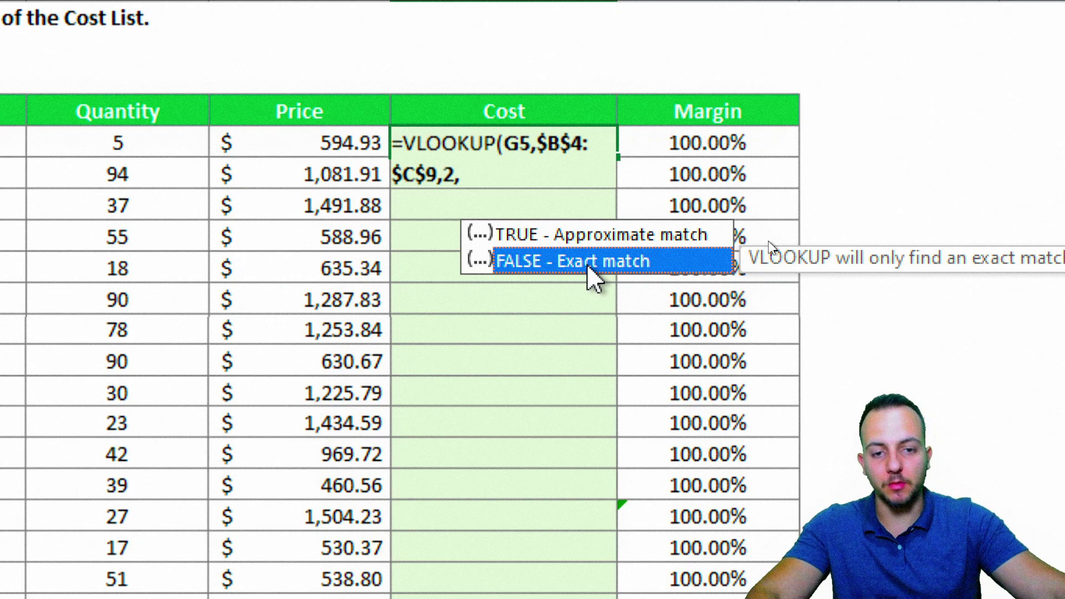
{"action": "double_click", "coordinate": [588, 262]}
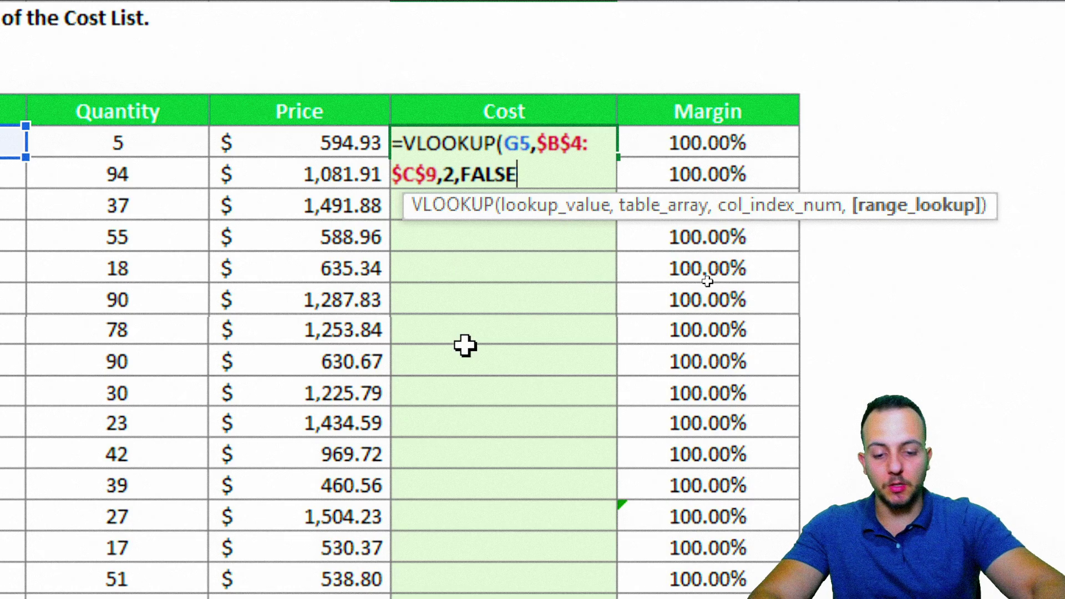
{"action": "type", "text": ")"}
{"action": "key", "text": "Return"}
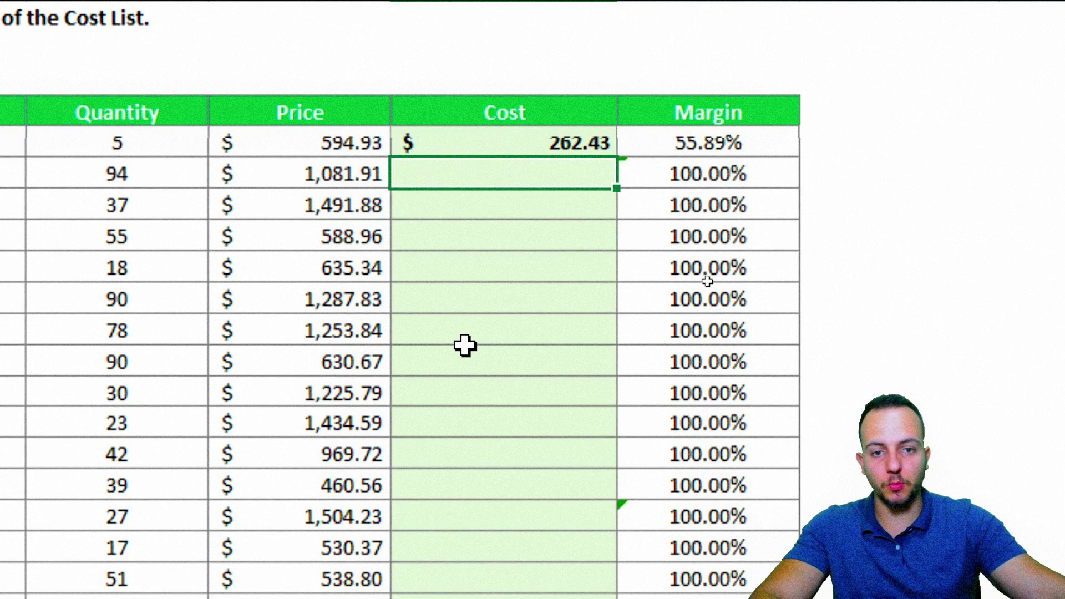
- Compare J5 with the Cast iron row of the Cost List, and fill its formula down the Sales List's Cost column
{"action": "left_click", "coordinate": [475, 142]}
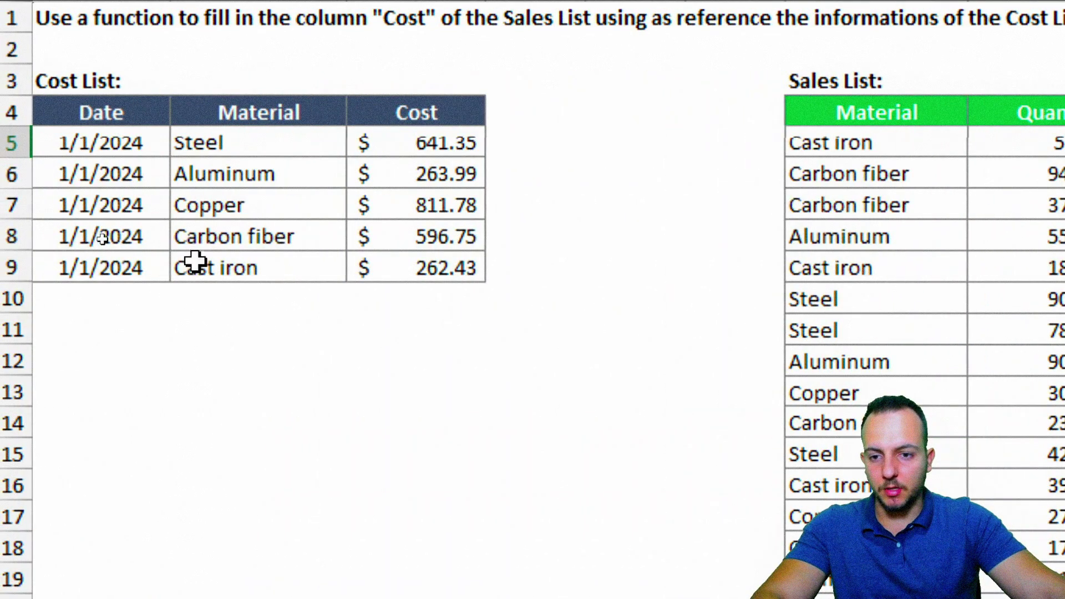
{"action": "left_click_drag", "start_coordinate": [191, 267], "coordinate": [393, 268]}
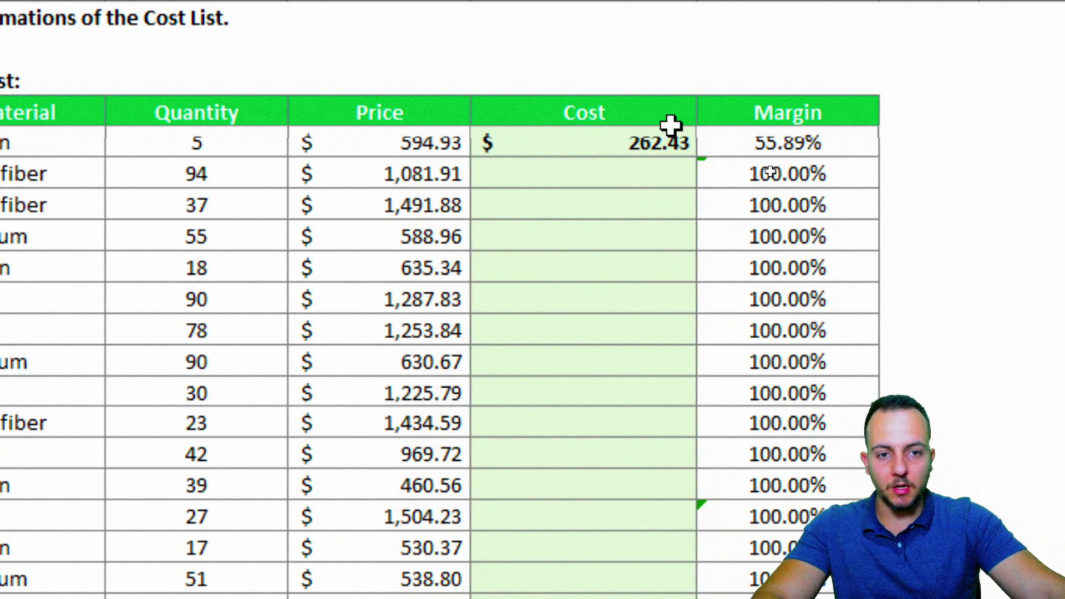
{"action": "left_click", "coordinate": [788, 139]}
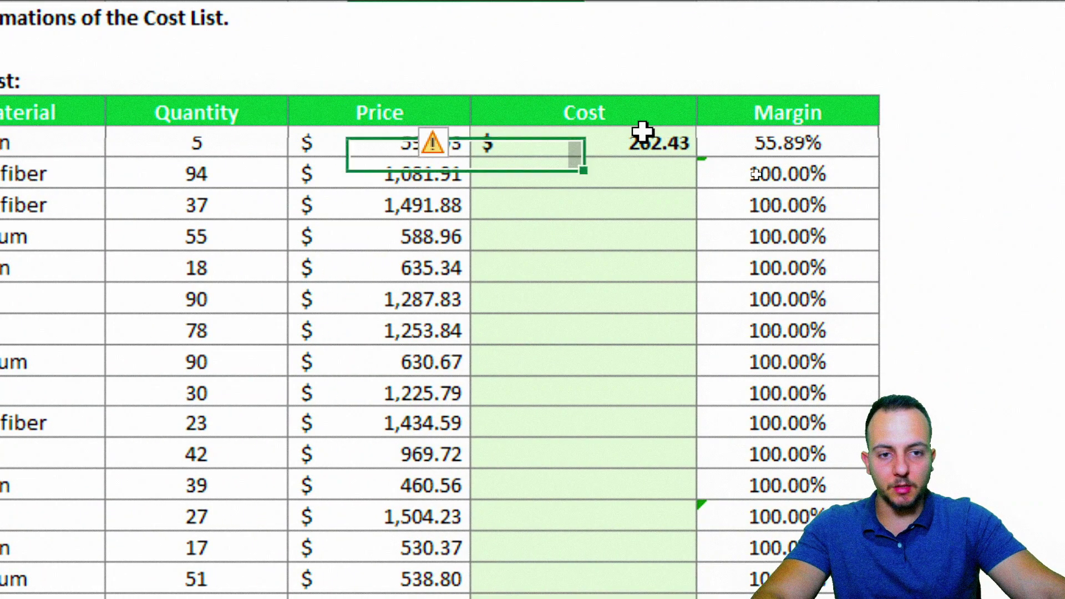
{"action": "double_click", "coordinate": [697, 158]}
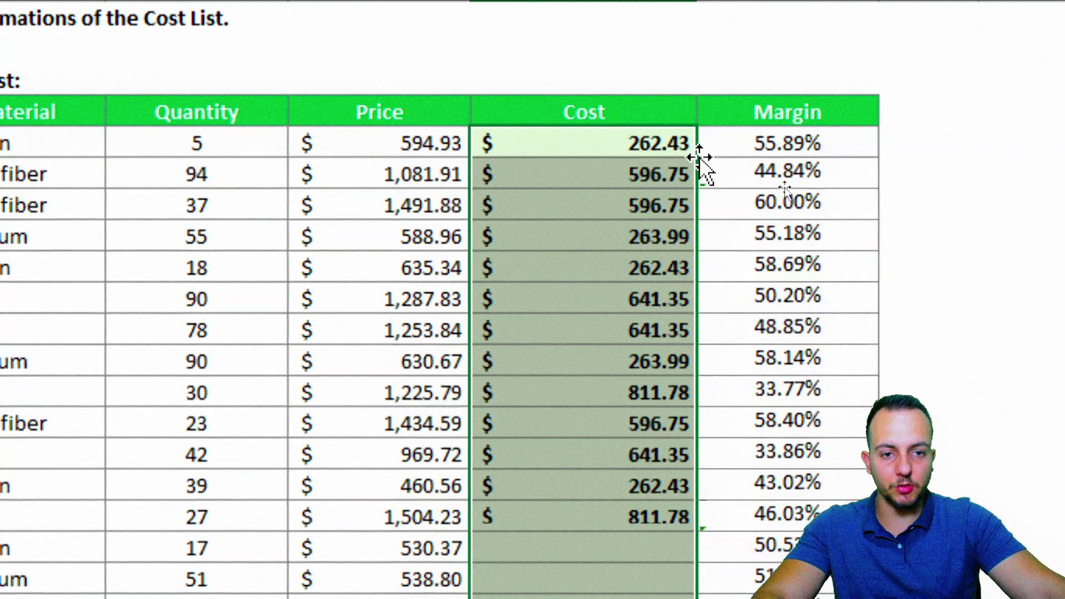
{"action": "left_click", "coordinate": [664, 145]}
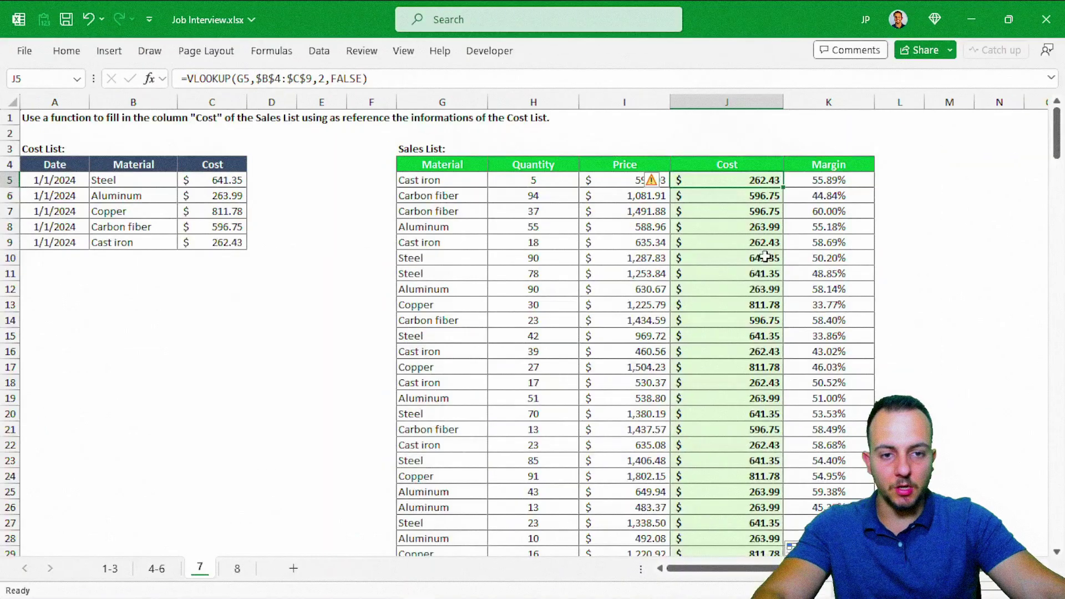
{"action": "scroll", "coordinate": [766, 257], "scroll_direction": "down", "scroll_amount": 20}
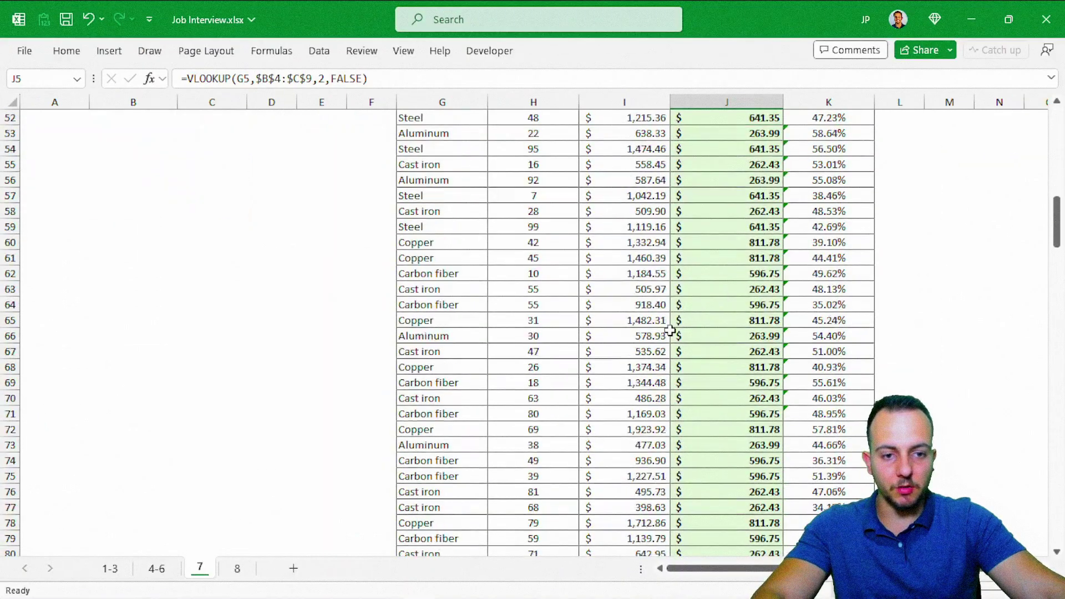
{"action": "scroll", "coordinate": [644, 315], "scroll_direction": "up", "scroll_amount": 20}
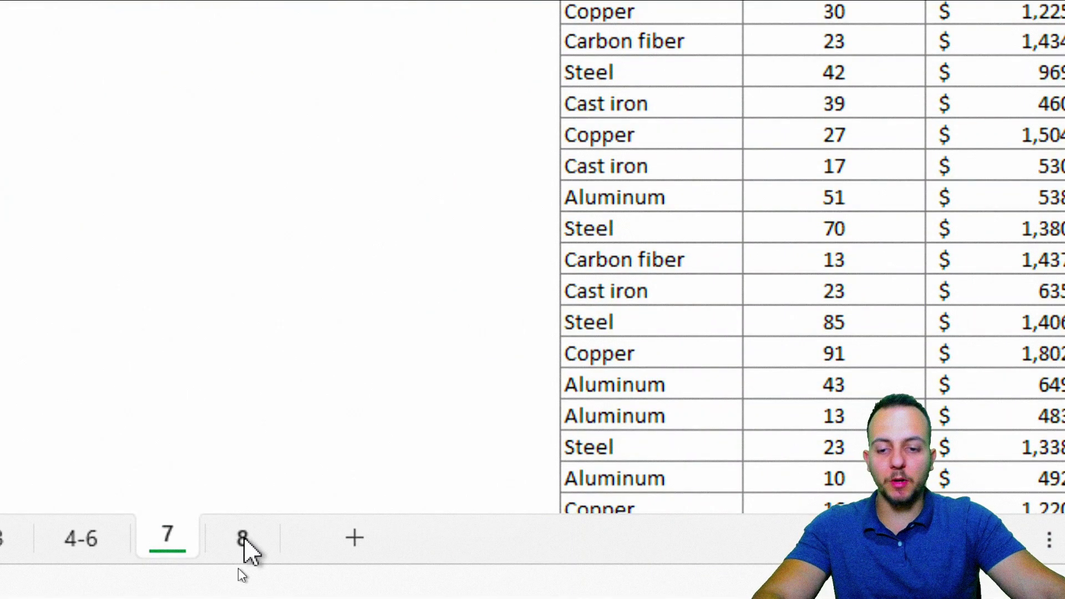
- Open sheet 8 and enter OK in C5 as the Status of the first production time
{"action": "left_click", "coordinate": [243, 537]}
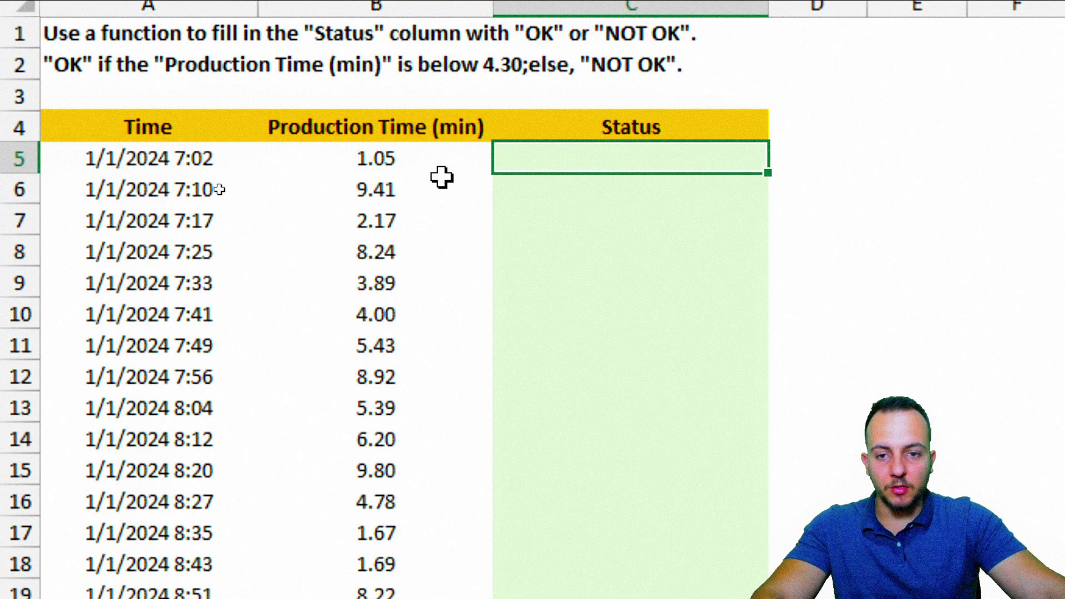
{"action": "left_click_drag", "start_coordinate": [417, 161], "coordinate": [521, 162]}
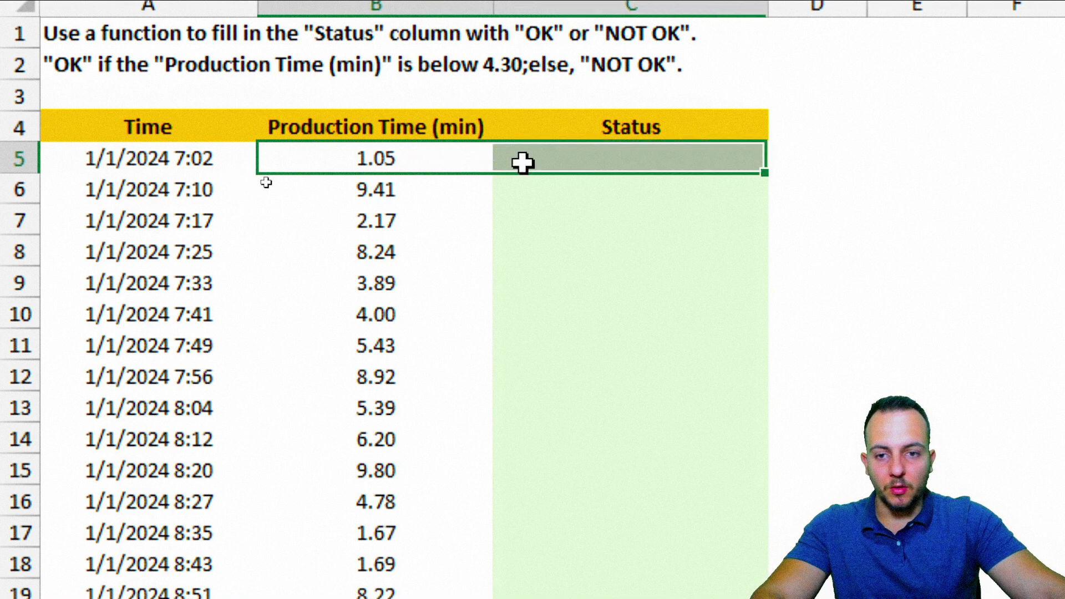
{"action": "left_click", "coordinate": [551, 162]}
{"action": "type", "text": "OK"}
{"action": "key", "text": "Return"}
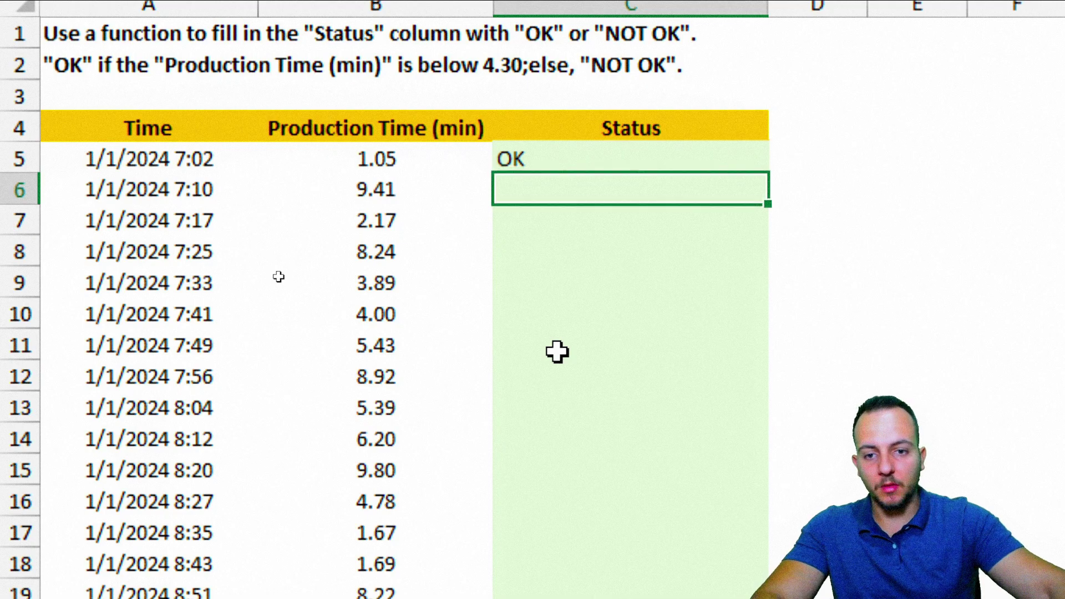
- Enter NOT OK in C6 and OK in C7 as the Status of the second and third production times
{"action": "left_click", "coordinate": [477, 197]}
{"action": "left_click", "coordinate": [520, 195]}
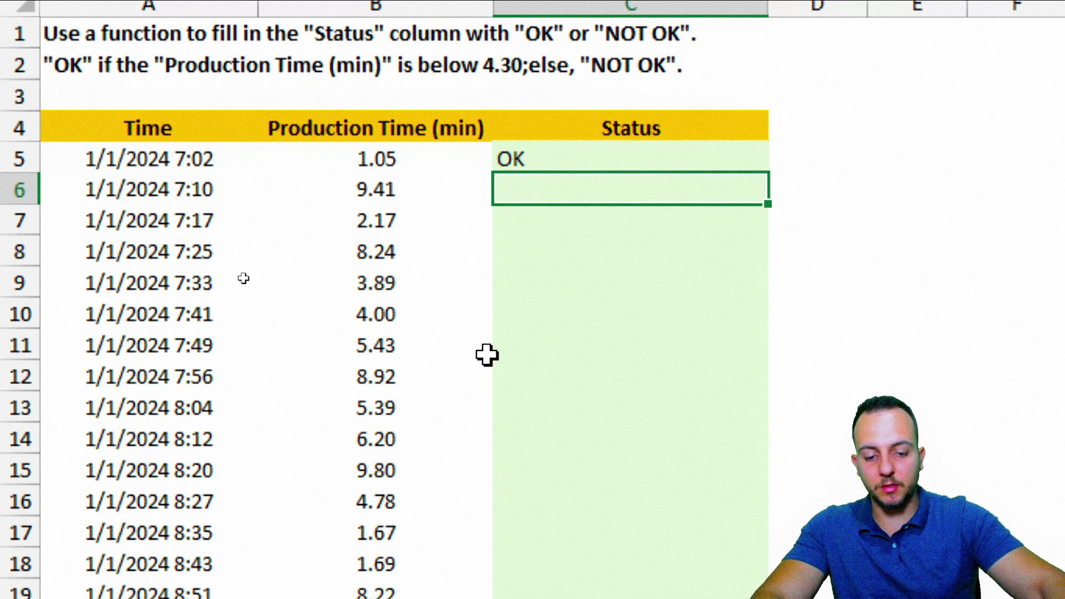
{"action": "type", "text": "NOT OK"}
{"action": "key", "text": "Return"}
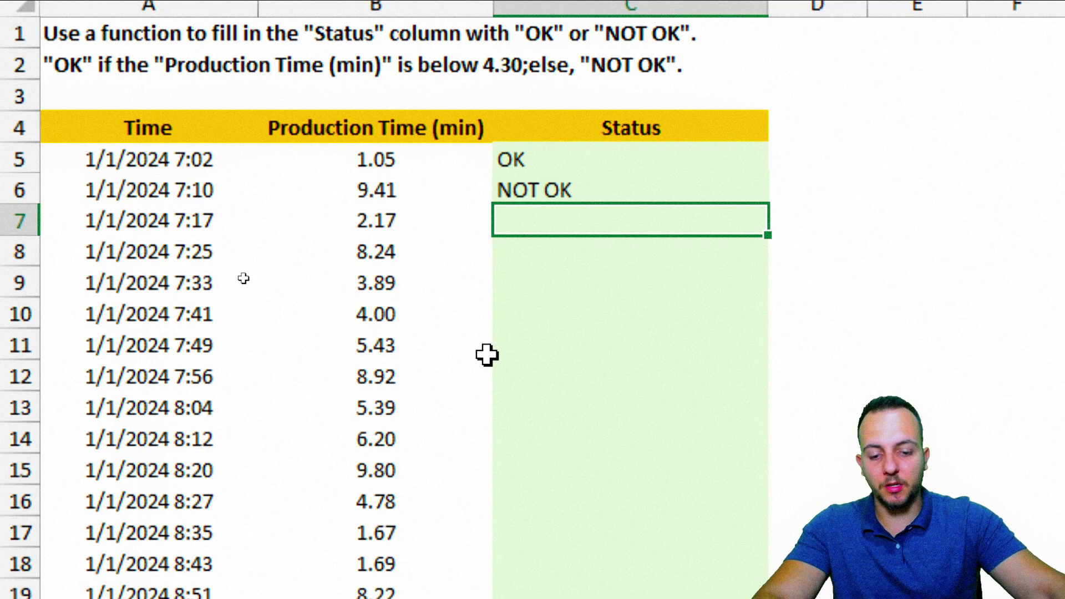
{"action": "type", "text": "OK"}
{"action": "key", "text": "Return"}
{"action": "key", "text": "Up"}
{"action": "key", "text": "Up"}
{"action": "key", "text": "Up"}
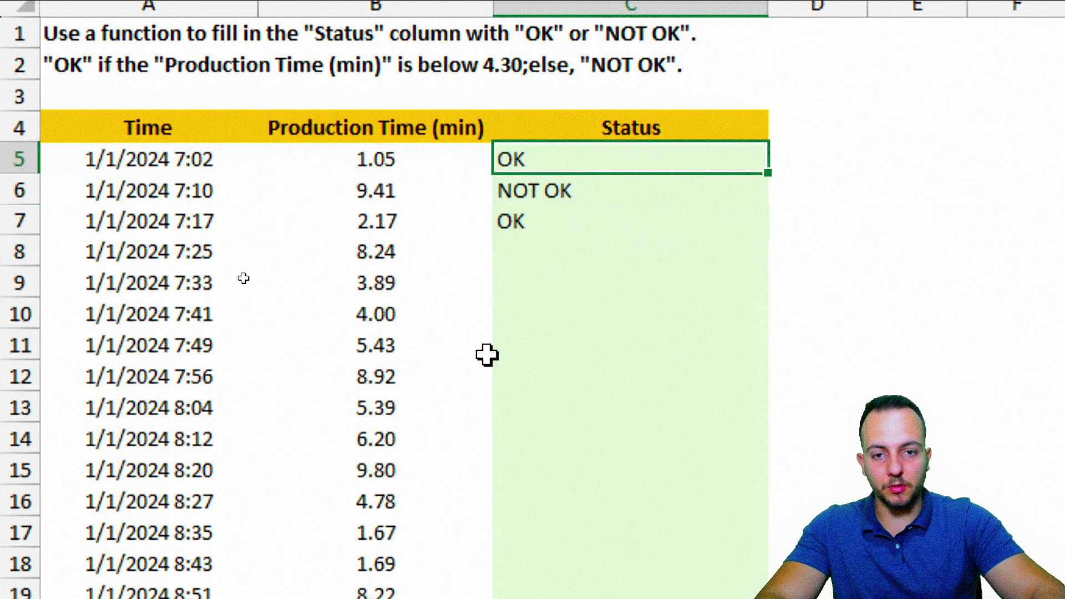
- Clear the manually entered Status values from C5:C7
{"action": "key", "text": "shift+Down"}
{"action": "key", "text": "shift+Down"}
{"action": "key", "text": "Delete"}
{"action": "key", "text": "shift+Up"}
{"action": "key", "text": "shift+Up"}
- Look through the list of production times down to its last row to see how many Status cells need filling
{"action": "scroll", "coordinate": [487, 355], "scroll_direction": "down", "scroll_amount": 6}
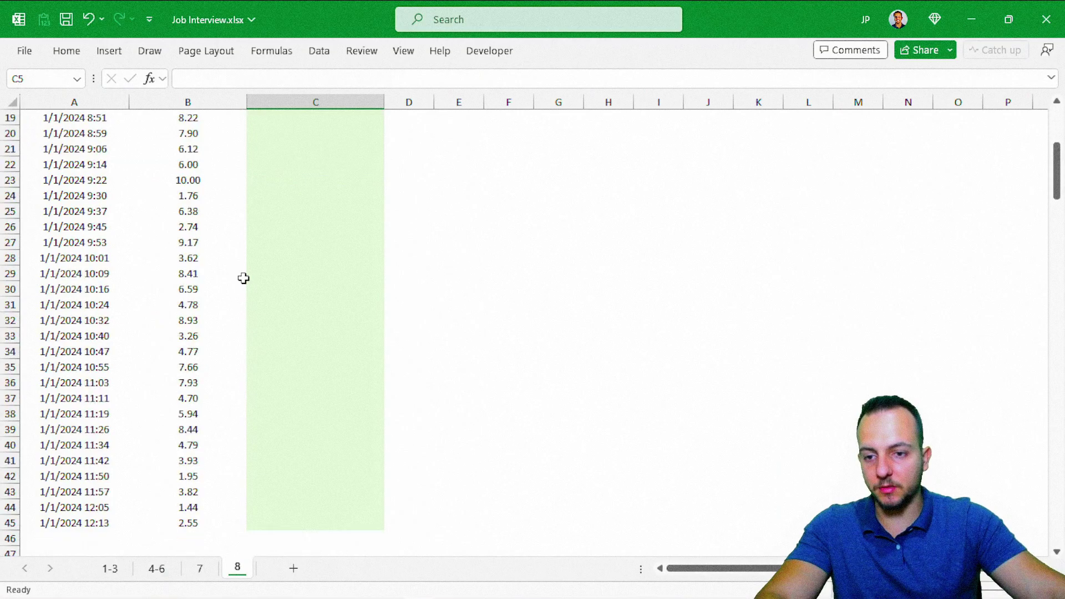
{"action": "scroll", "coordinate": [244, 278], "scroll_direction": "down", "scroll_amount": 7}
{"action": "scroll", "coordinate": [244, 278], "scroll_direction": "up", "scroll_amount": 3}
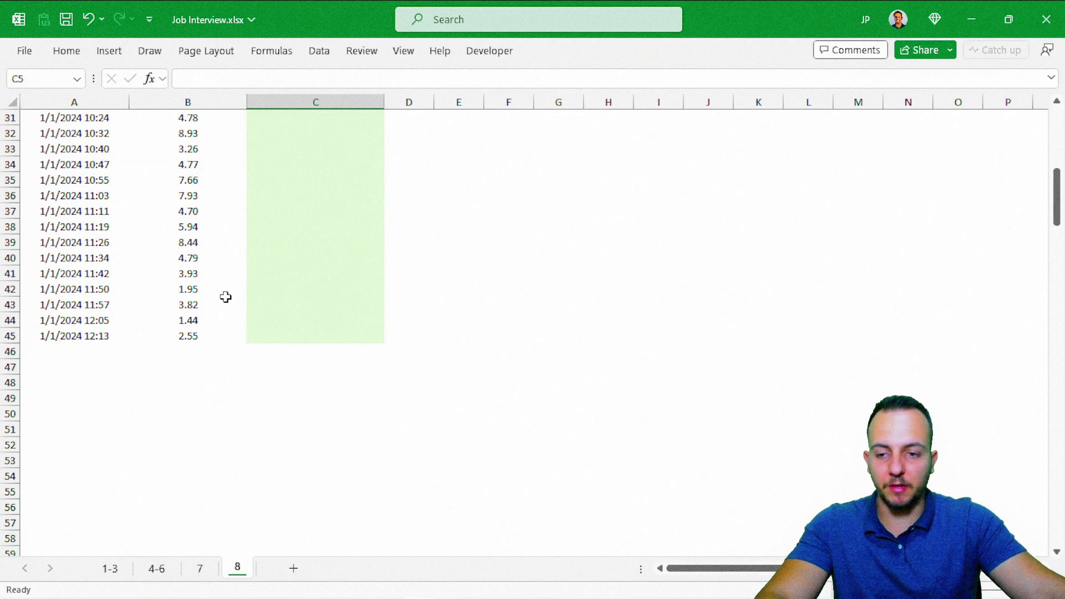
{"action": "scroll", "coordinate": [226, 297], "scroll_direction": "up", "scroll_amount": 10}
{"action": "scroll", "coordinate": [225, 297], "scroll_direction": "down", "scroll_amount": 9}
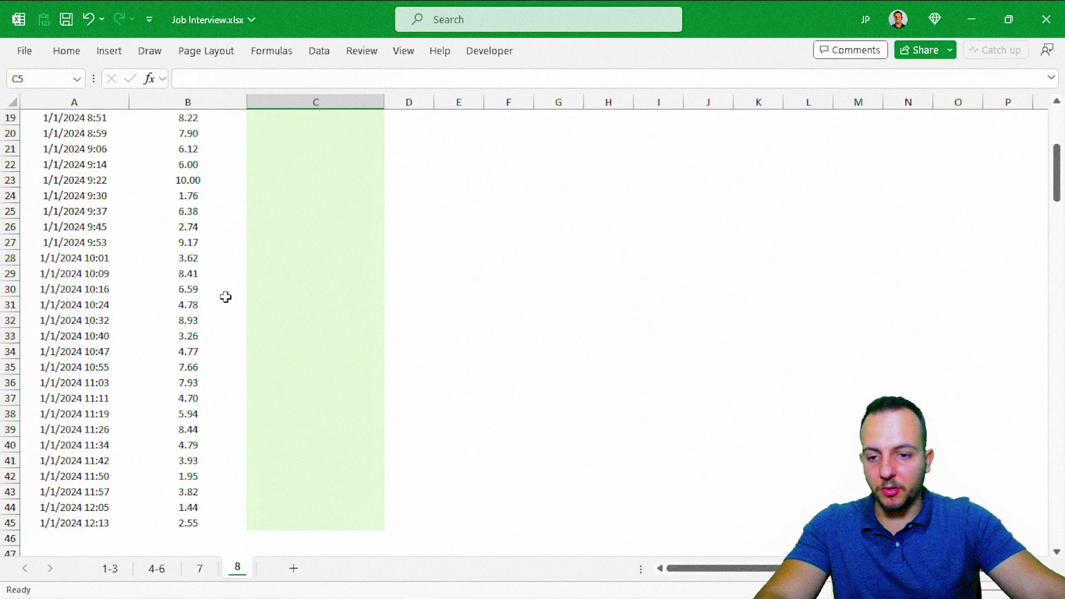
{"action": "scroll", "coordinate": [214, 322], "scroll_direction": "up", "scroll_amount": 9}
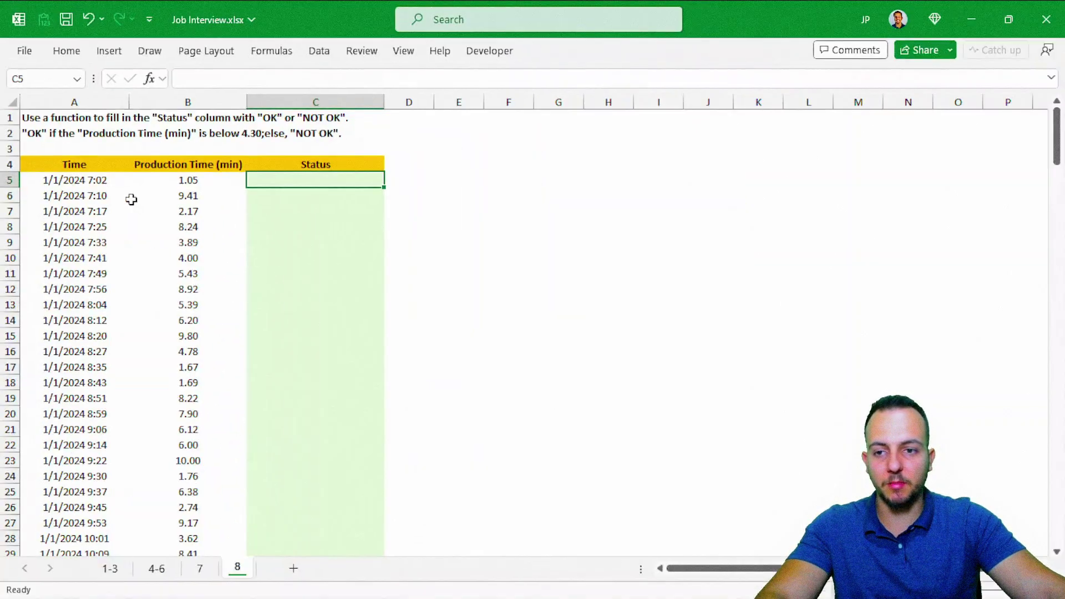
{"action": "scroll", "coordinate": [138, 209], "scroll_direction": "down", "scroll_amount": 17}
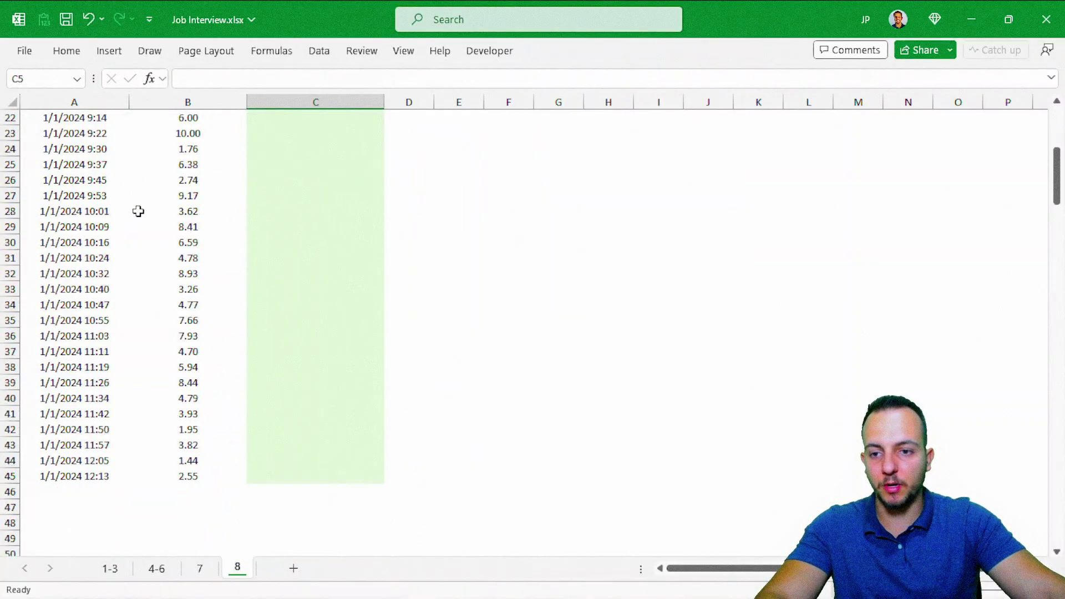
{"action": "scroll", "coordinate": [138, 210], "scroll_direction": "up", "scroll_amount": 17}
{"action": "scroll", "coordinate": [138, 211], "scroll_direction": "up", "scroll_amount": 1}
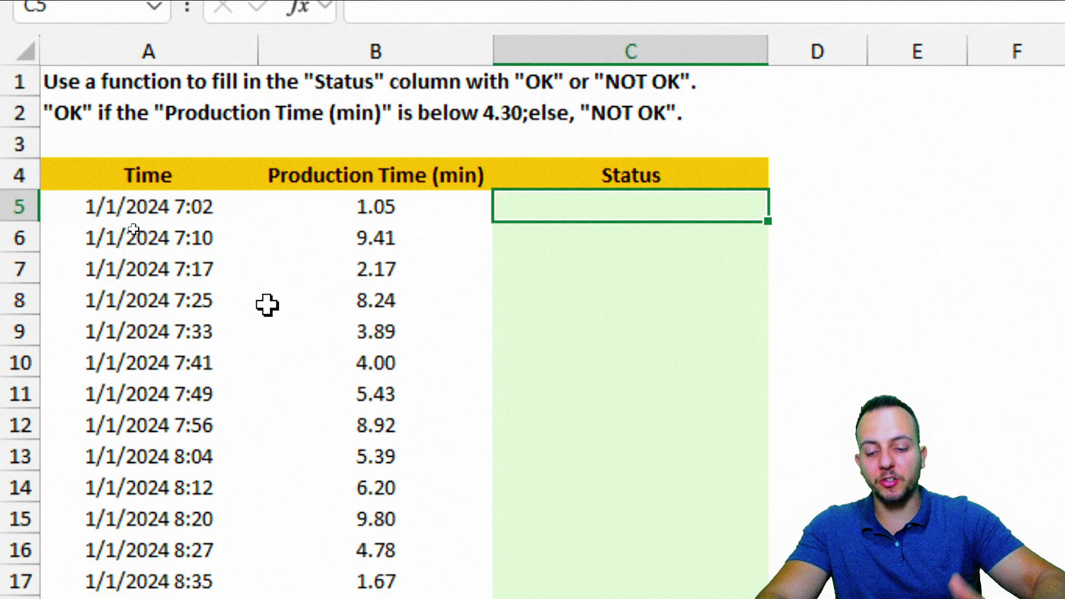
- Start an IF formula in C5 with the logical test B5<4.30 on the production time
{"action": "type", "text": "=if"}
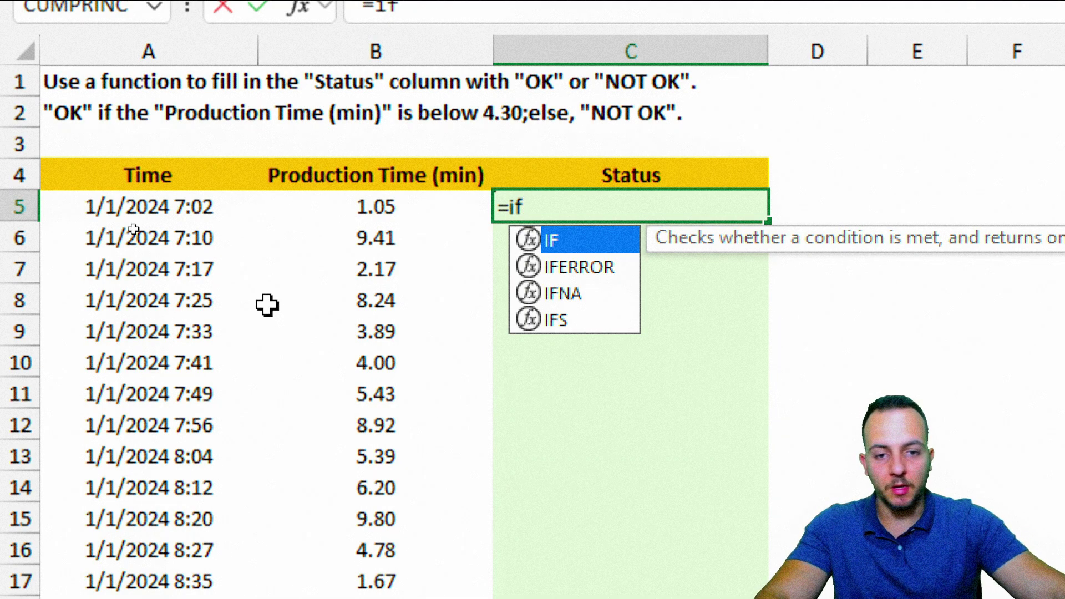
{"action": "double_click", "coordinate": [597, 244]}
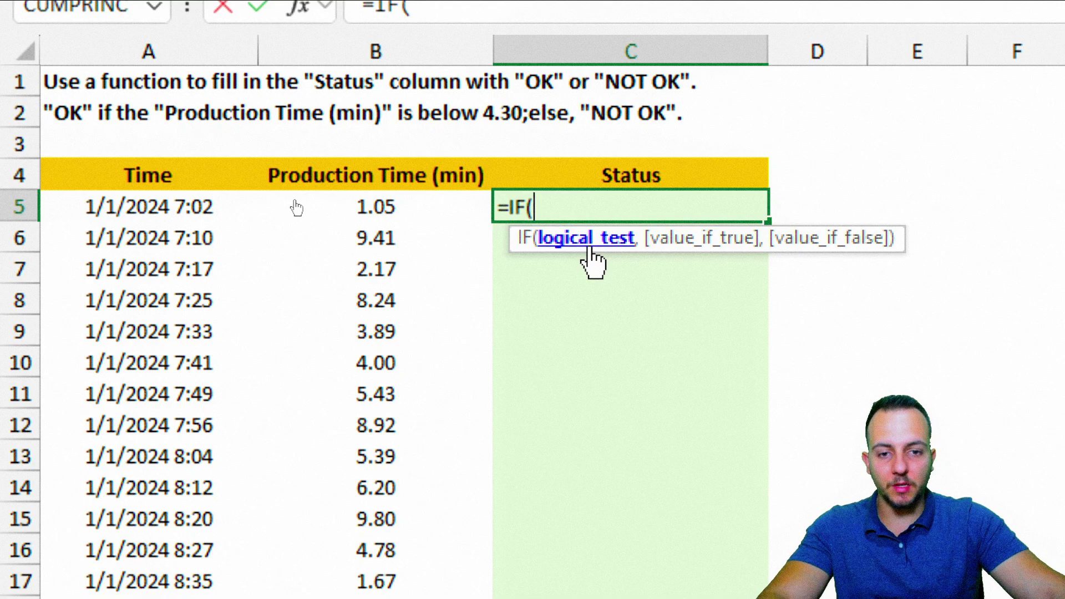
{"action": "key", "text": "ctrl+2"}
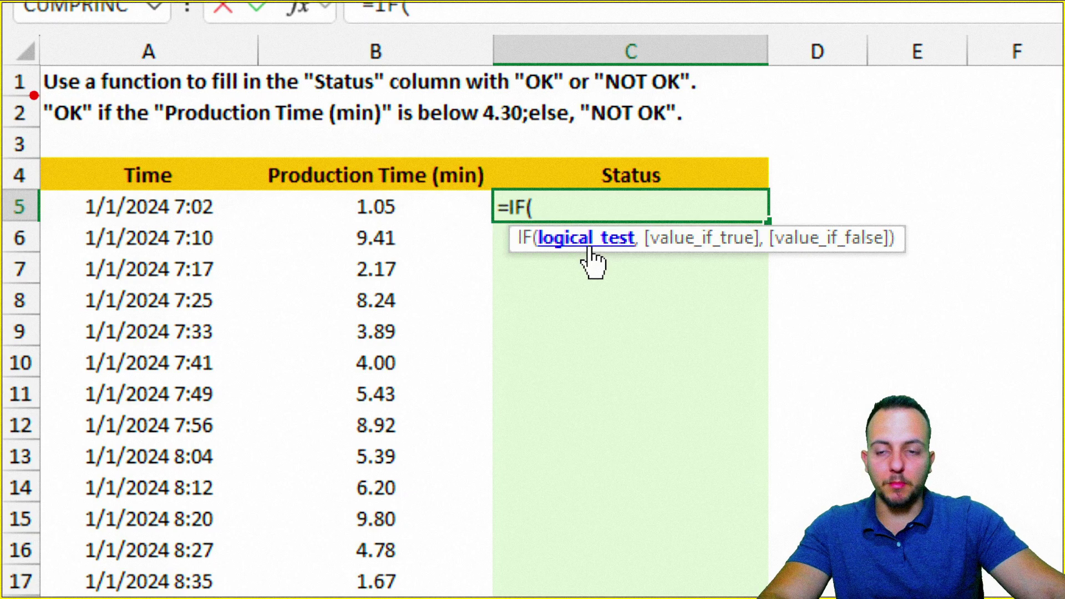
{"action": "left_click_drag", "start_coordinate": [34, 95], "coordinate": [569, 132]}
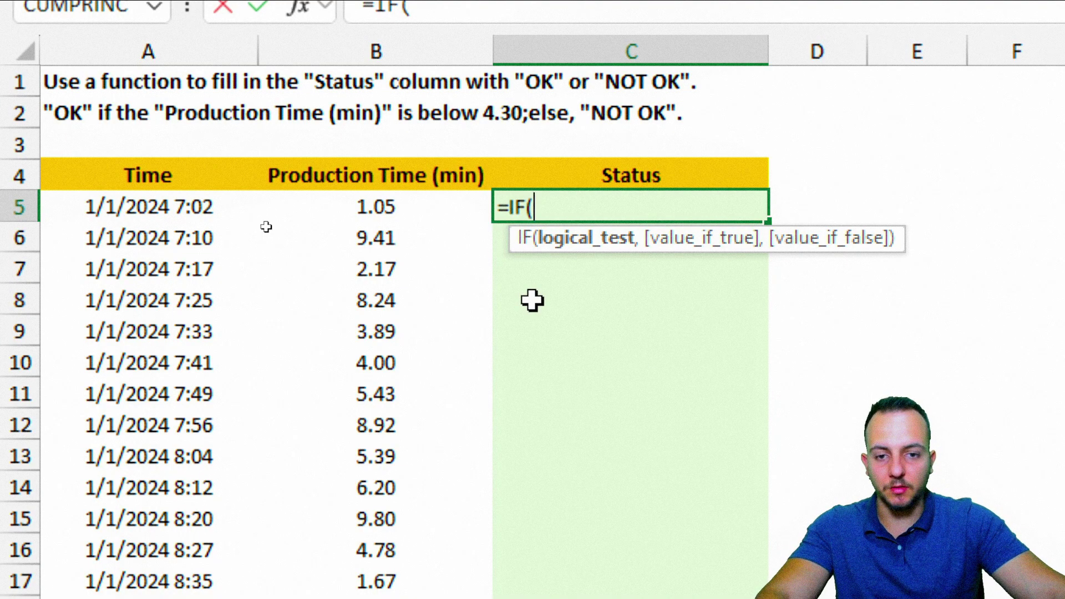
{"action": "left_click", "coordinate": [404, 204]}
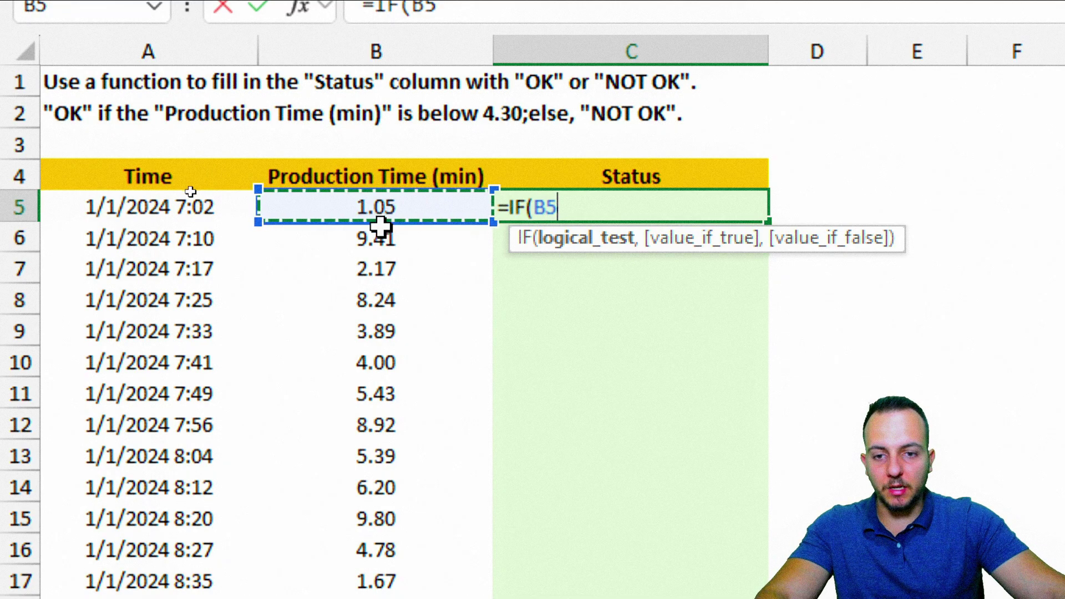
{"action": "type", "text": "<"}
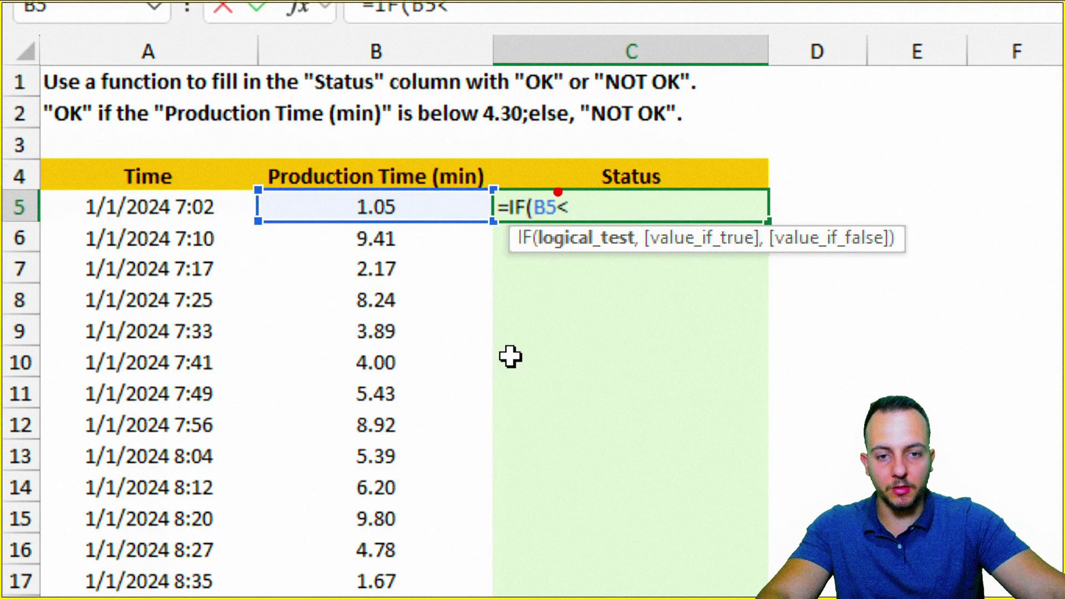
{"action": "left_click_drag", "start_coordinate": [555, 189], "coordinate": [585, 224]}
{"action": "mouse_move", "coordinate": [506, 345]}
{"action": "left_mouse_down"}
{"action": "mouse_move", "coordinate": [424, 373]}
{"action": "mouse_move", "coordinate": [542, 404]}
{"action": "left_mouse_up"}
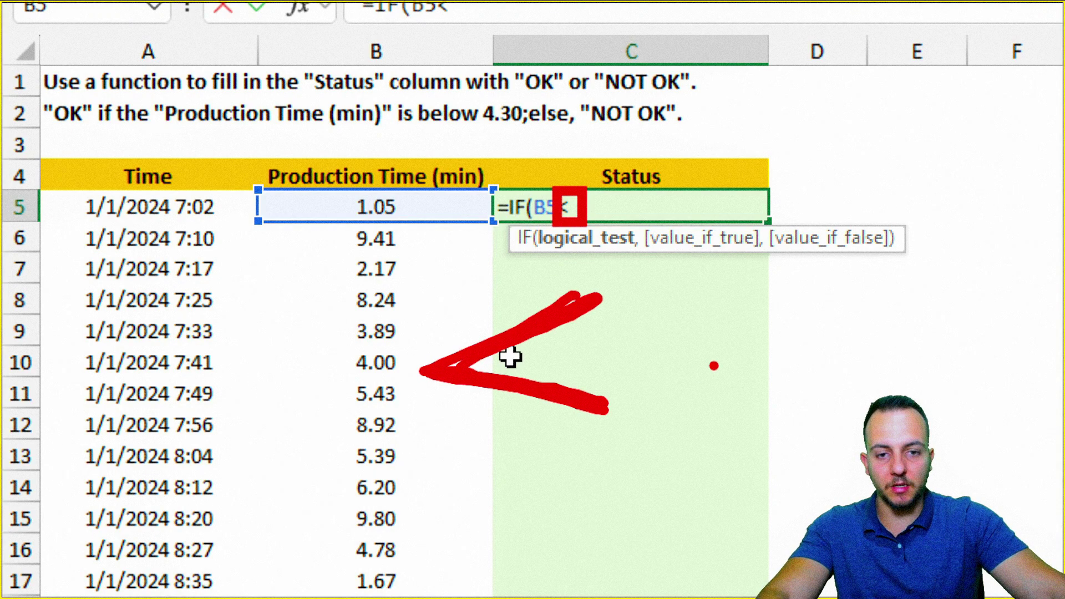
{"action": "key", "text": "Escape"}
{"action": "type", "text": "4."}
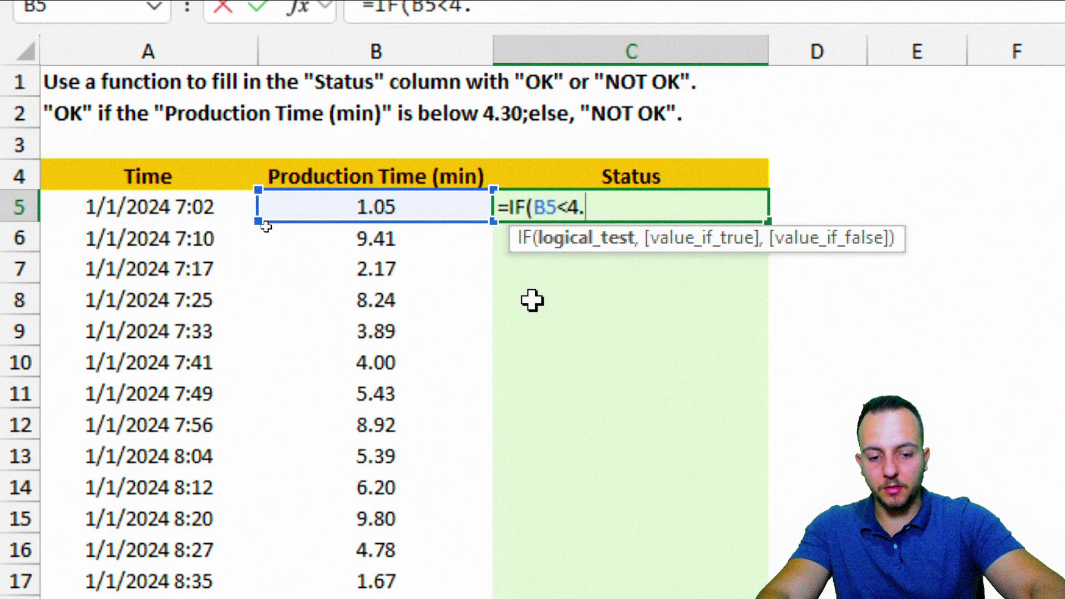
{"action": "type", "text": "30,"}
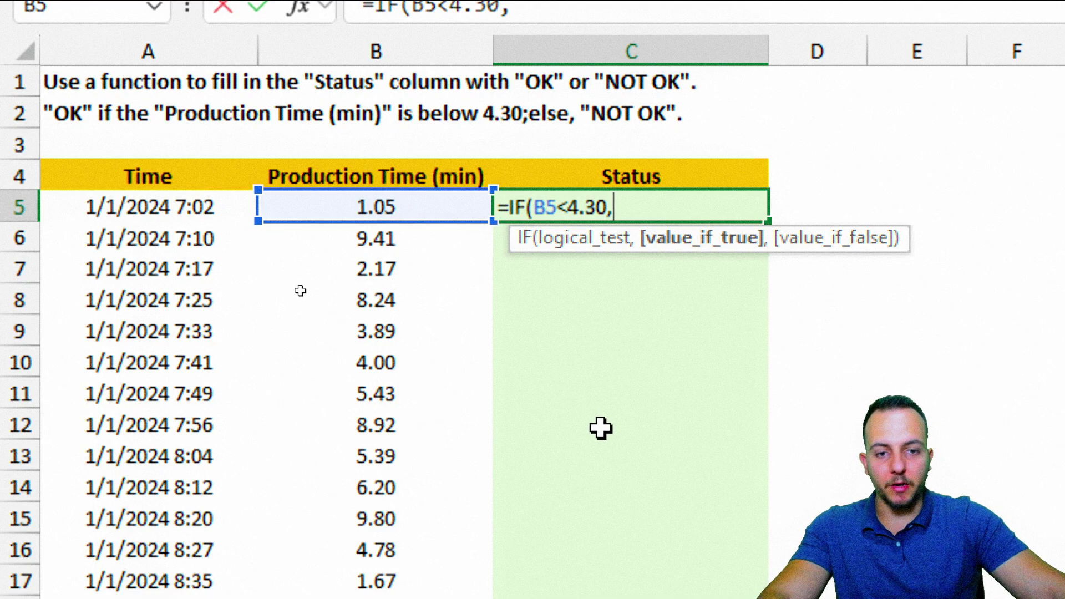
- Complete the IF formula in C5 with "OK" as the value if true and "NOT OK" as the value if false
{"action": "type", "text": "\""}
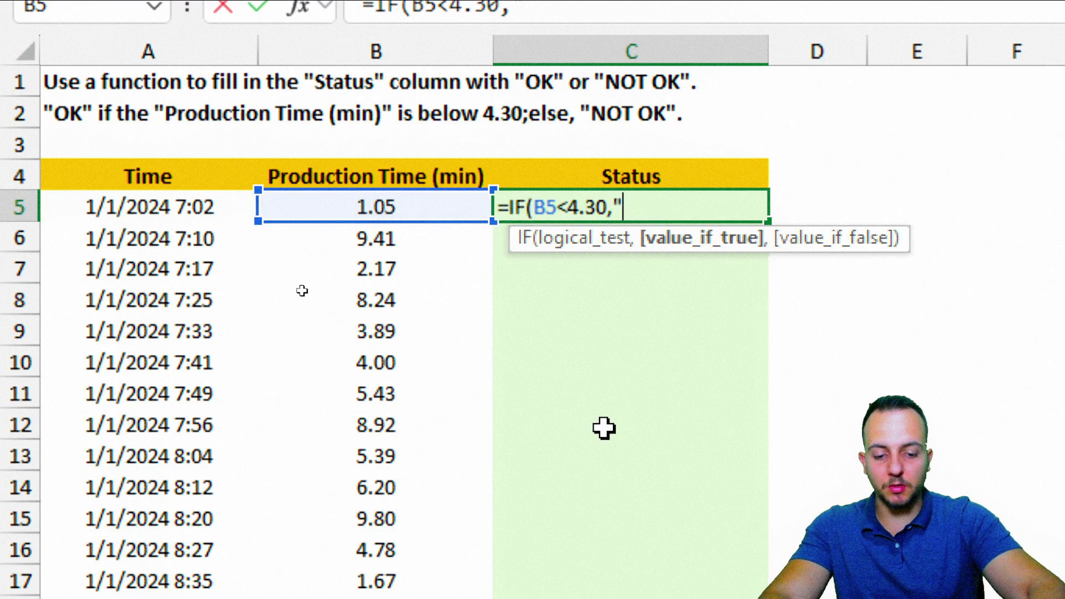
{"action": "type", "text": "OK\""}
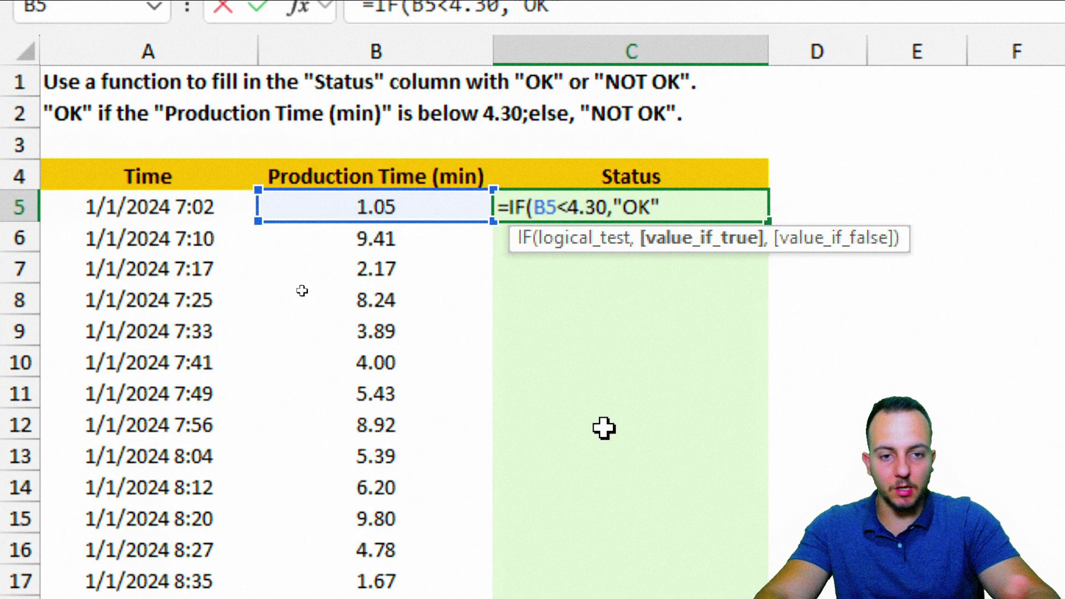
{"action": "type", "text": ","}
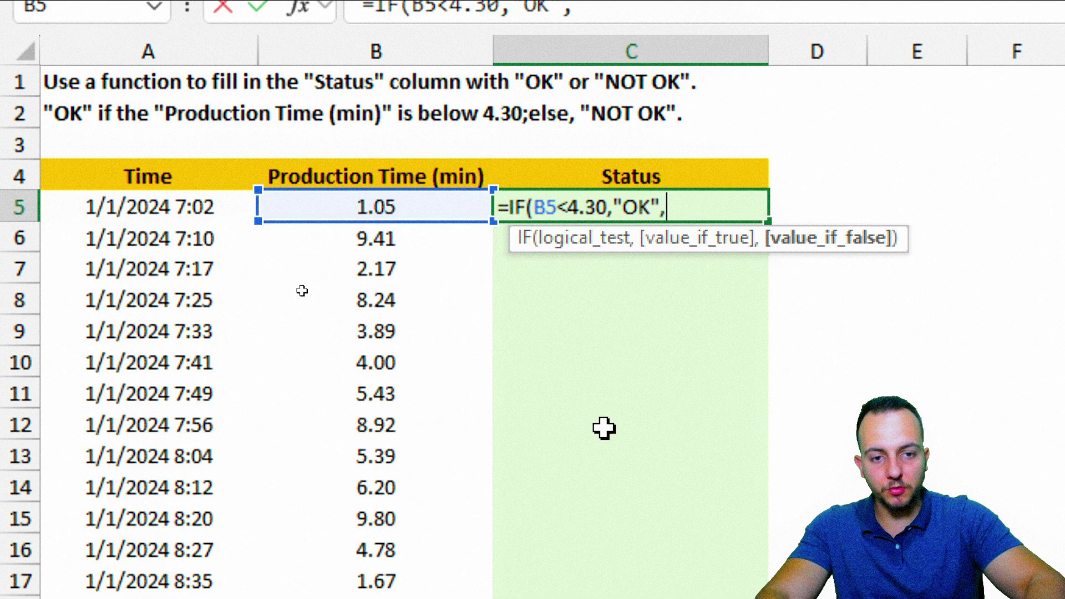
{"action": "type", "text": "\""}
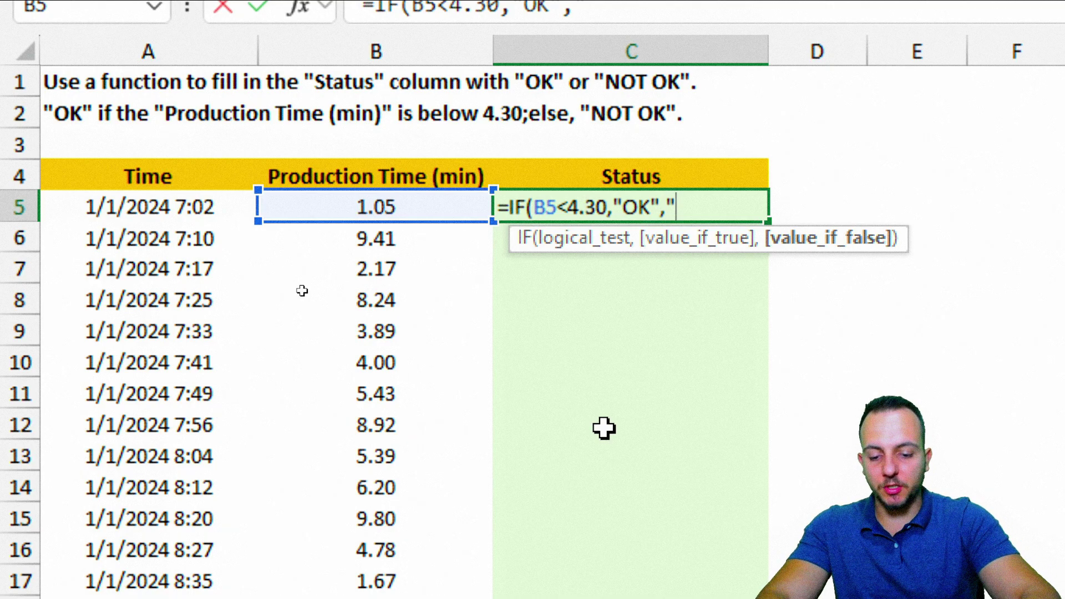
{"action": "type", "text": "NOT OK\")"}
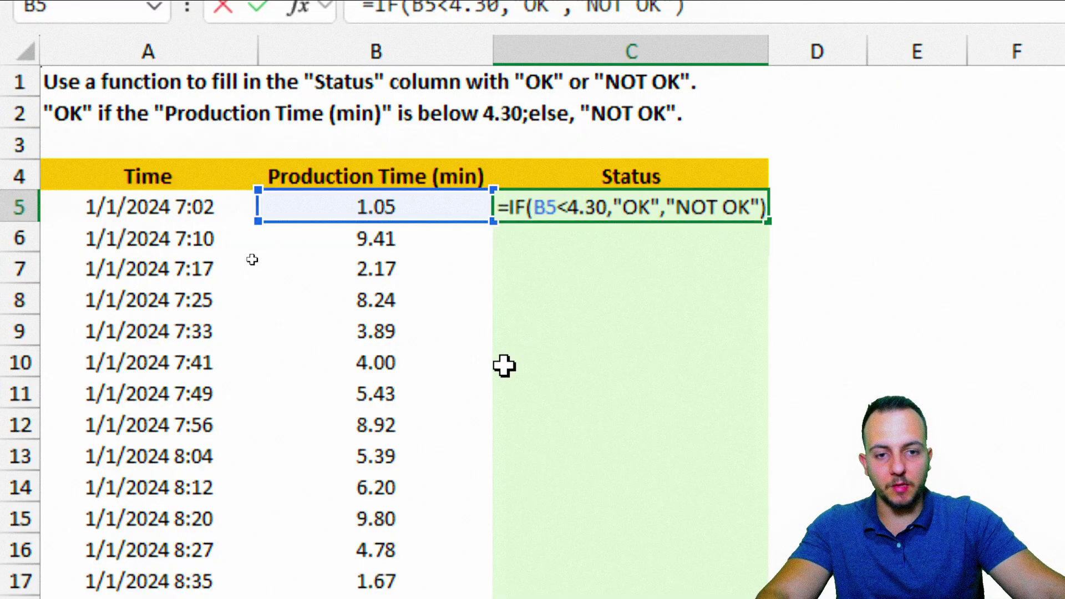
{"action": "key", "text": "Return"}
- Fill the IF formula from C5 down the whole Status column and check the filled rows
{"action": "left_click", "coordinate": [721, 208]}
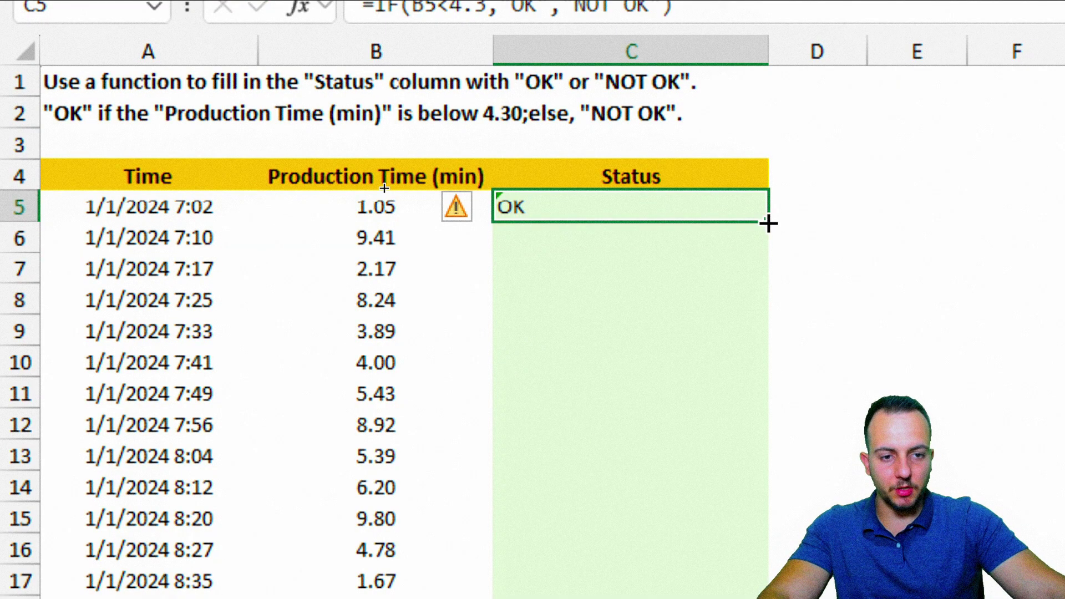
{"action": "double_click", "coordinate": [768, 224]}
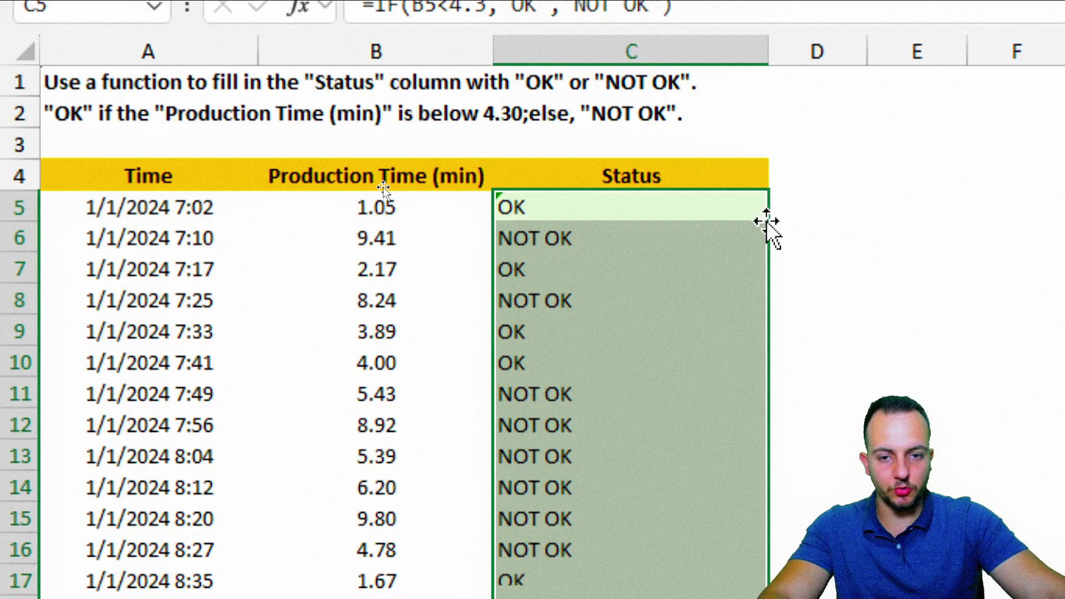
{"action": "left_click", "coordinate": [654, 205]}
{"action": "left_click", "coordinate": [102, 176]}
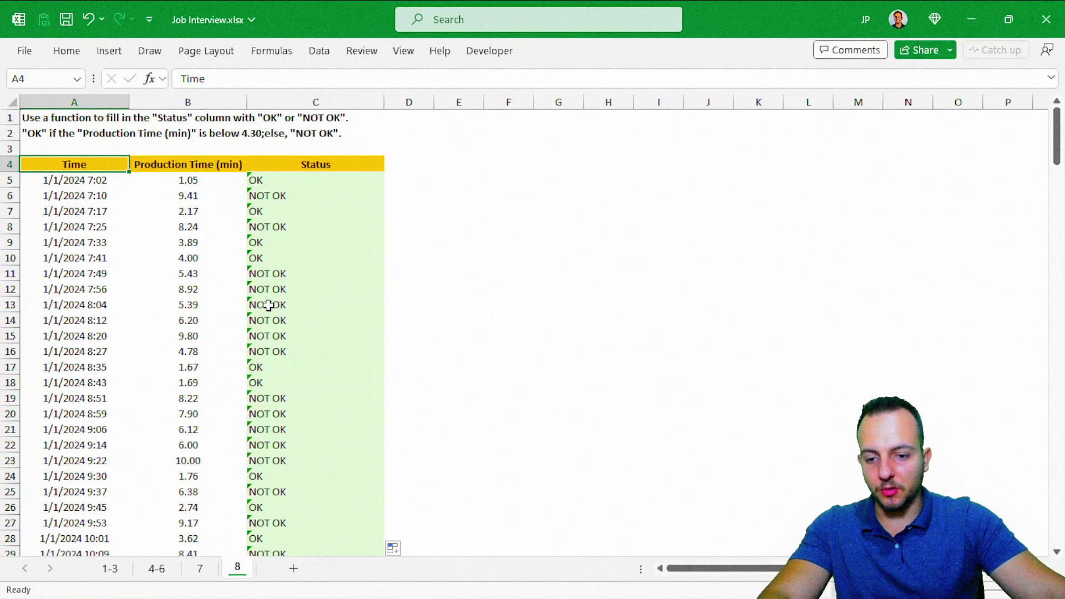
{"action": "scroll", "coordinate": [267, 316], "scroll_direction": "down", "scroll_amount": 11}
{"action": "scroll", "coordinate": [256, 336], "scroll_direction": "up", "scroll_amount": 7}
{"action": "scroll", "coordinate": [256, 336], "scroll_direction": "up", "scroll_amount": 4}
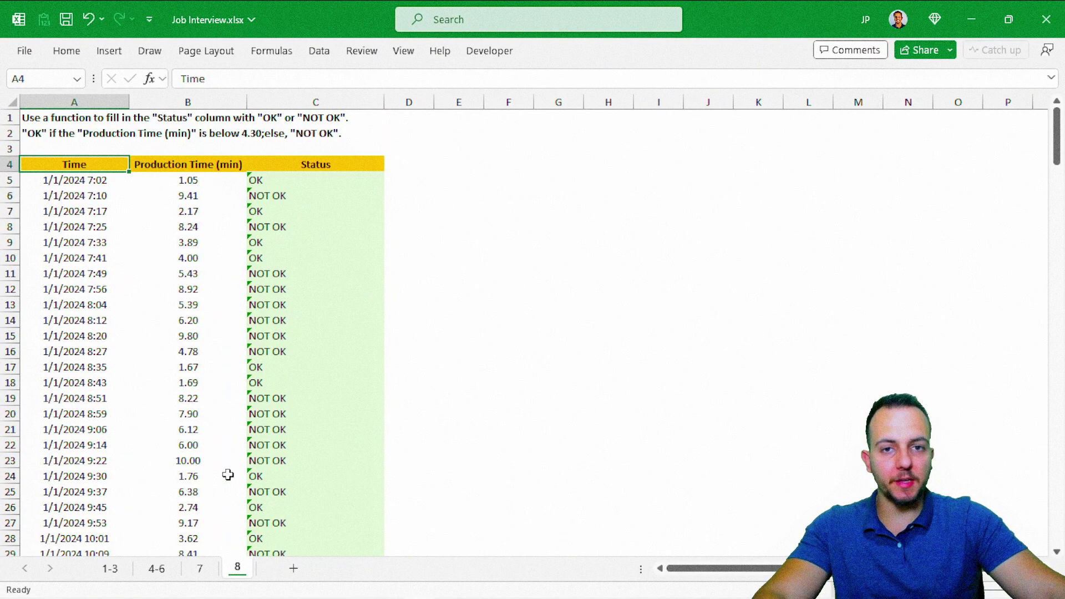
- Review the completed answers on sheets 7, 4-6 and 1-3
{"action": "left_click", "coordinate": [201, 568]}
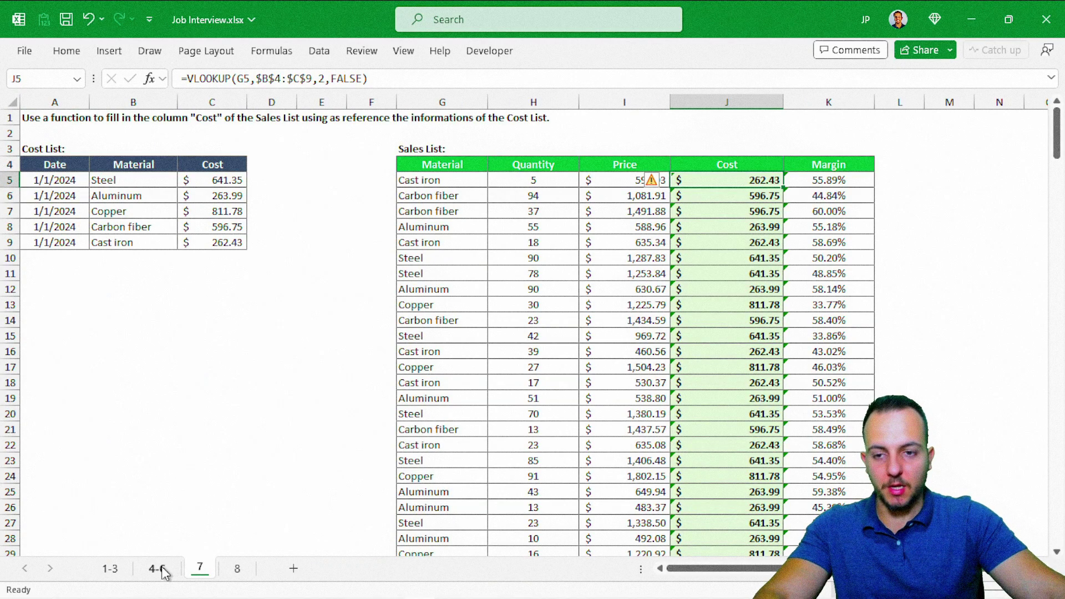
{"action": "left_click", "coordinate": [161, 569]}
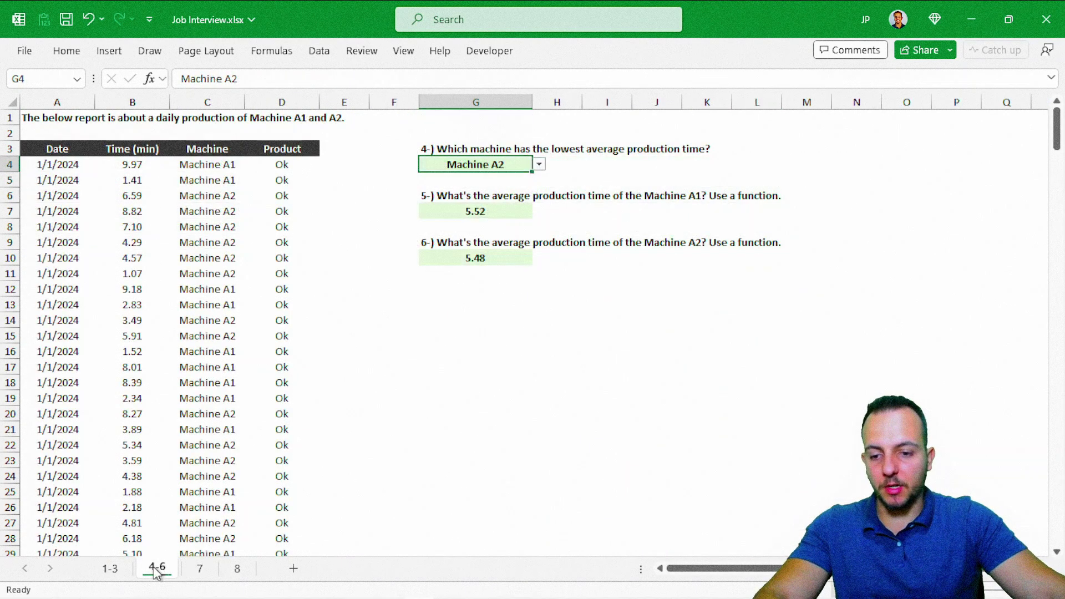
{"action": "left_click", "coordinate": [112, 569]}
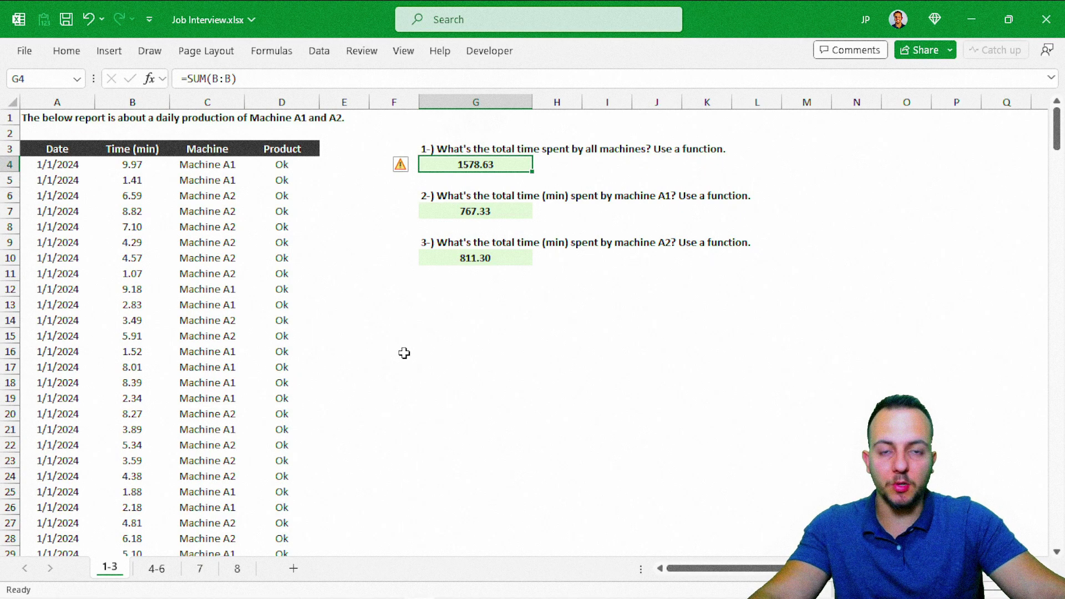
{"action": "left_click", "coordinate": [166, 572]}
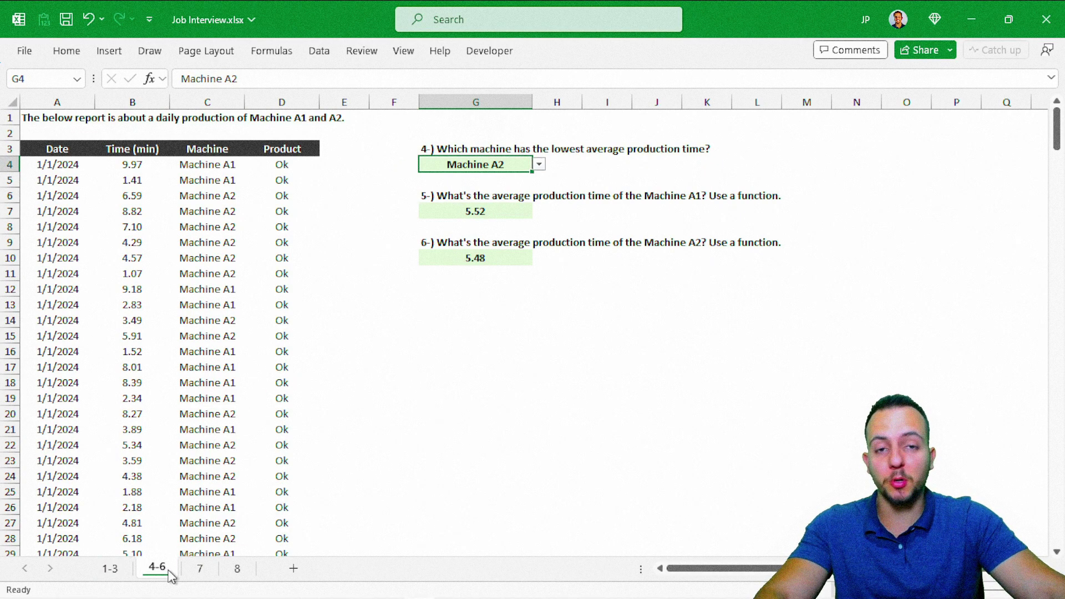